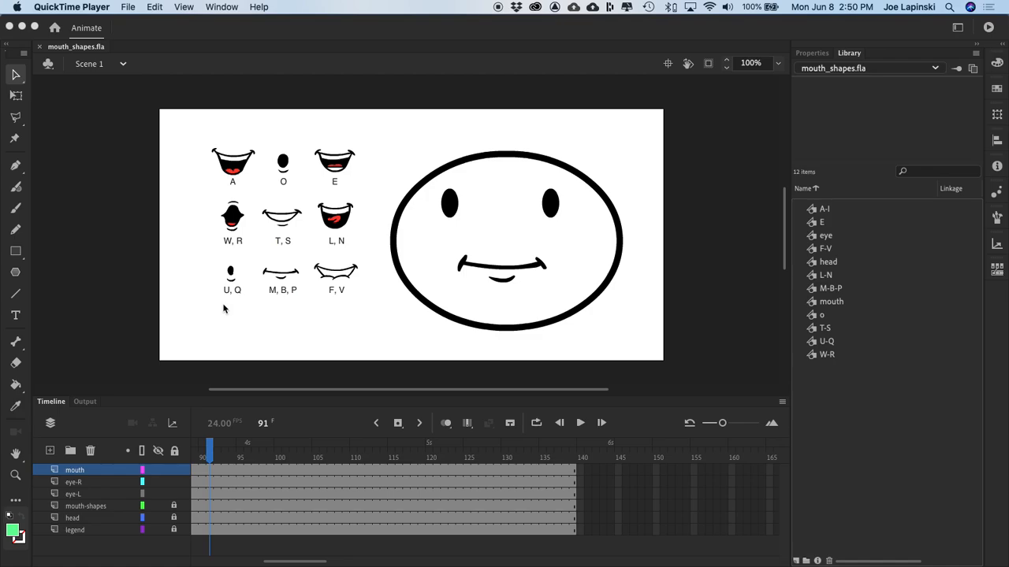
Step: Return the playhead to frame 1 and preview every library symbol in turn, from A-I through W-R
{"action": "left_click", "coordinate": [208, 452]}
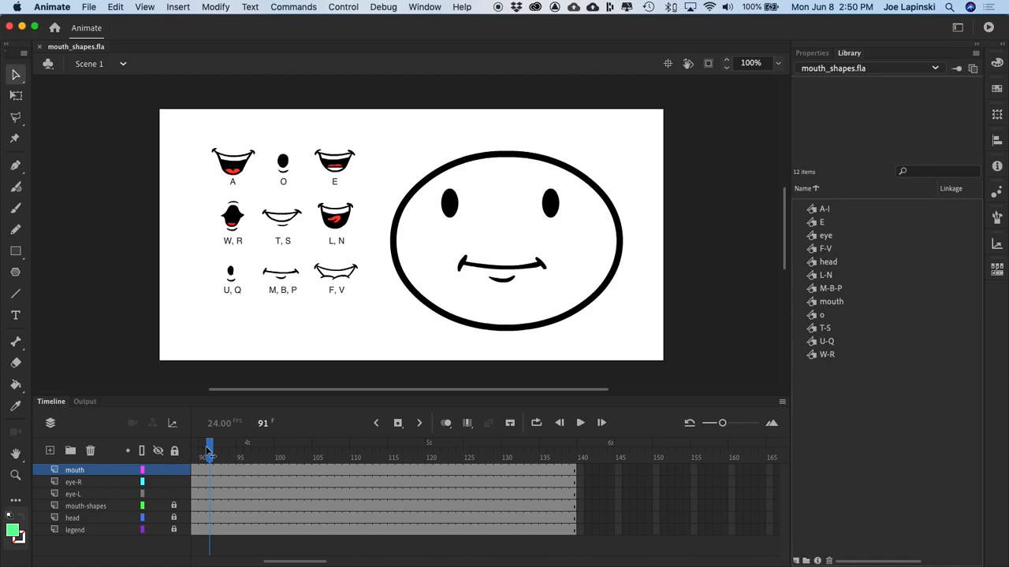
{"action": "left_click_drag", "start_coordinate": [207, 446], "coordinate": [127, 456]}
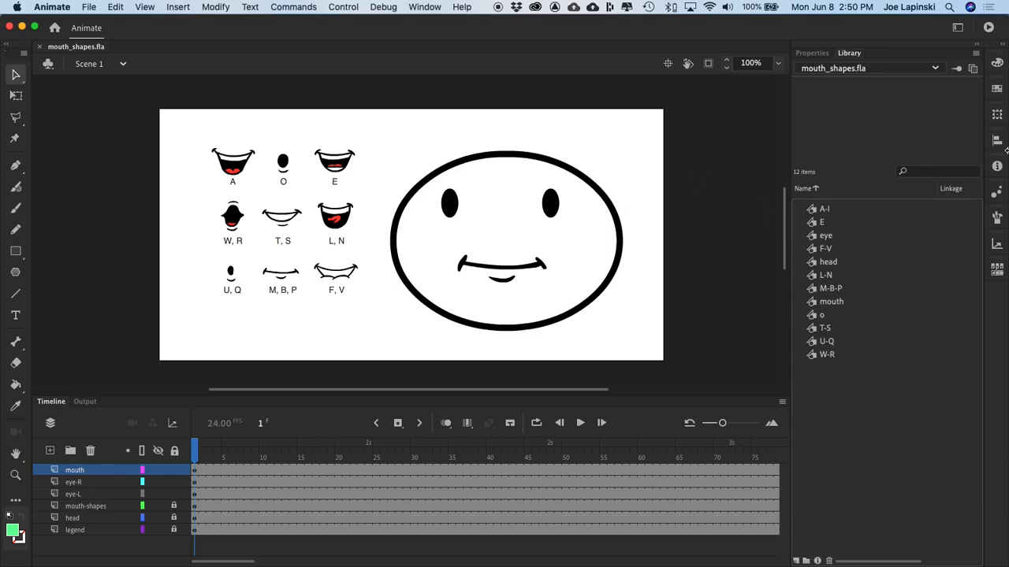
{"action": "left_click", "coordinate": [816, 206]}
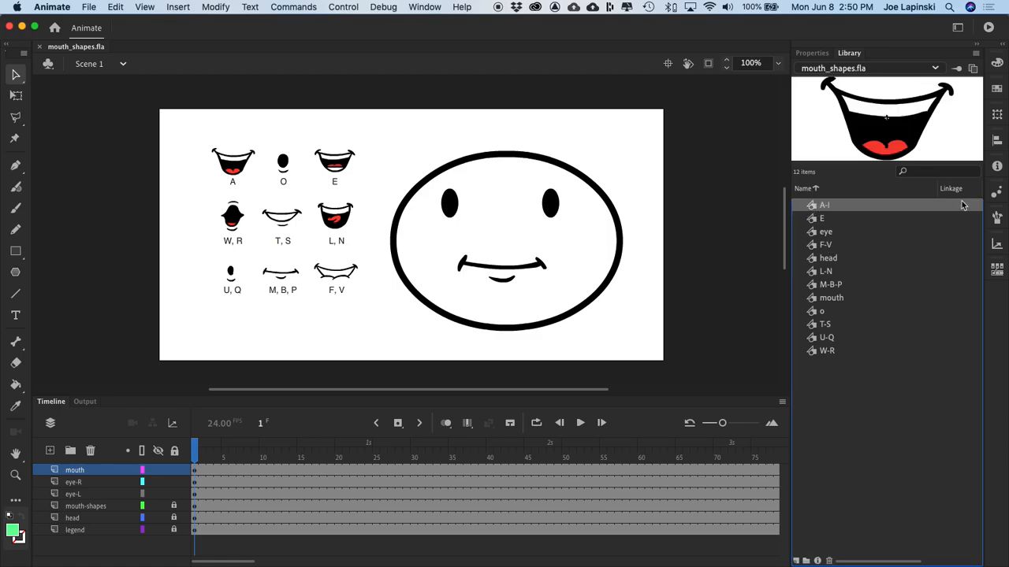
{"action": "key", "text": "Down"}
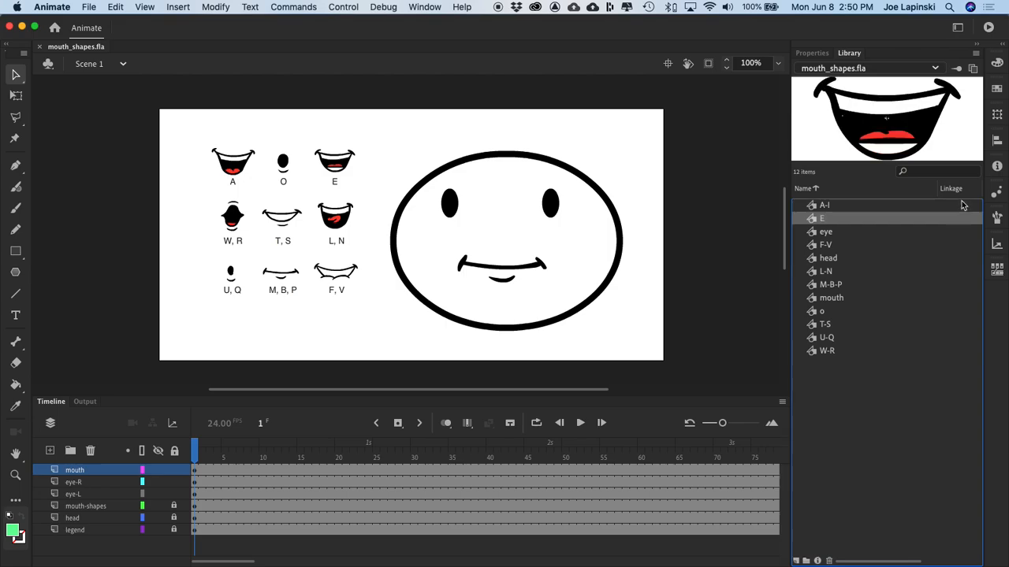
{"action": "key", "text": "Down"}
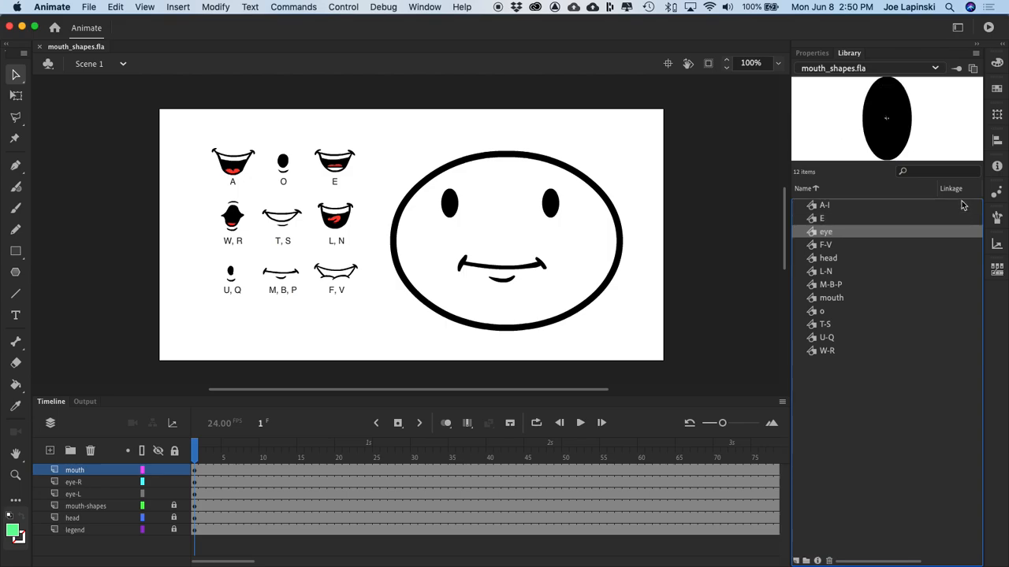
{"action": "key", "text": "Down"}
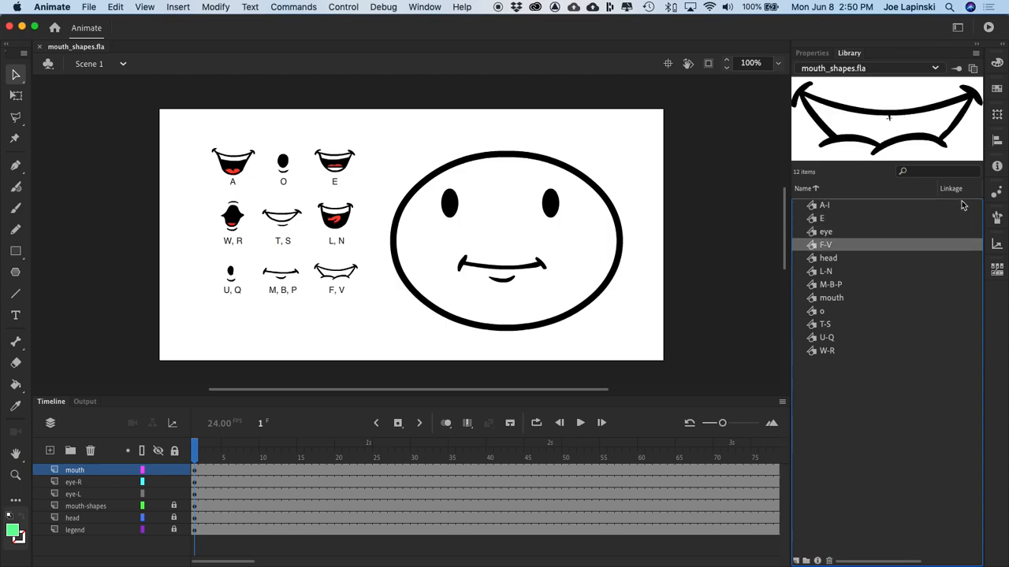
{"action": "key", "text": "Down"}
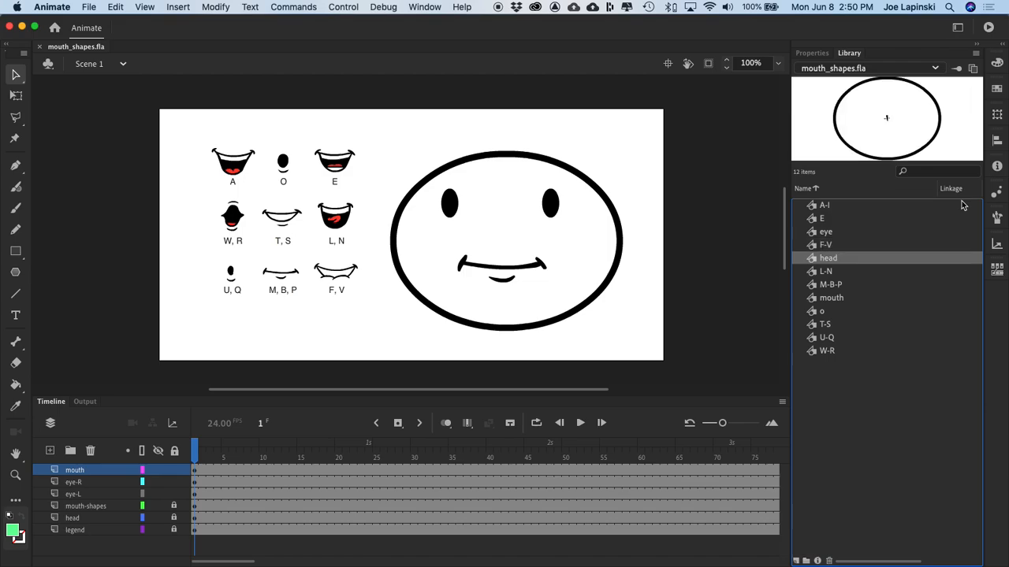
{"action": "key", "text": "Down"}
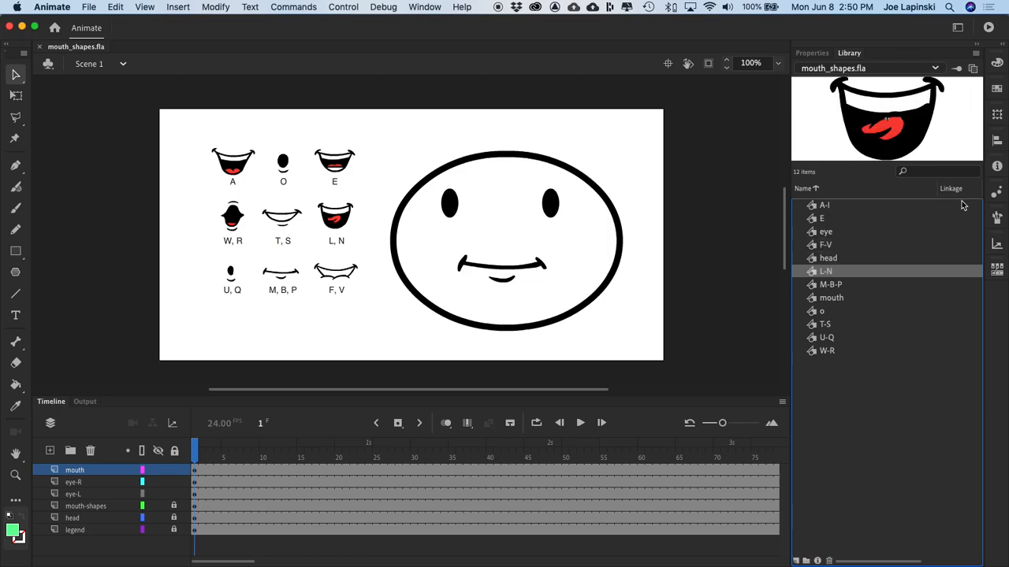
{"action": "key", "text": "Down"}
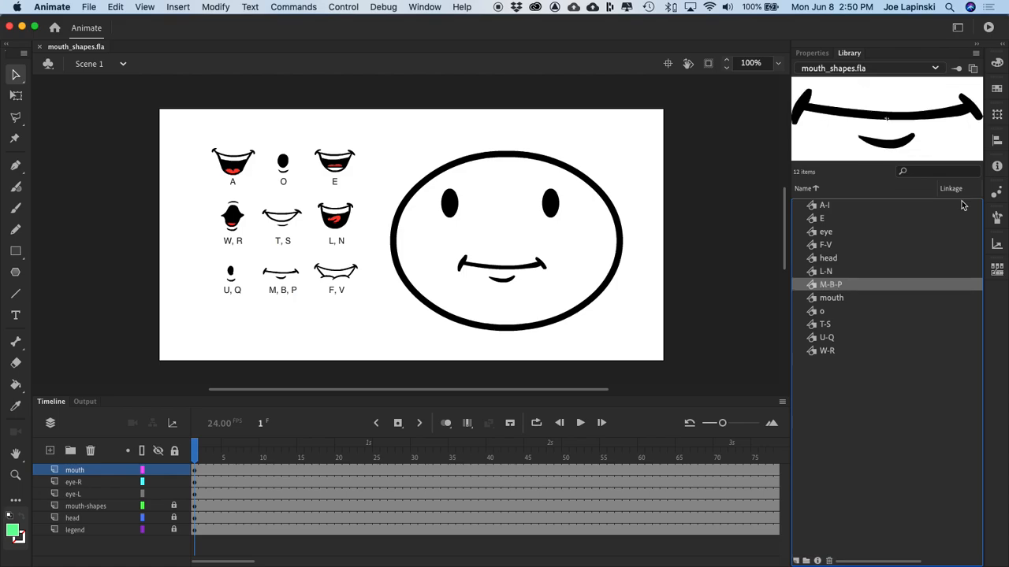
{"action": "key", "text": "Down"}
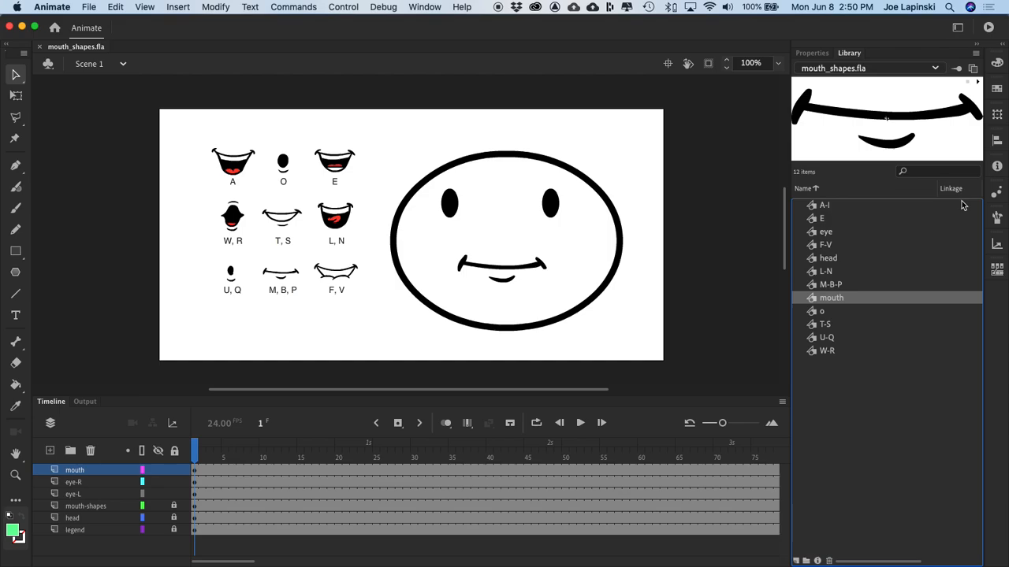
{"action": "key", "text": "Down"}
{"action": "key", "text": "Down"}
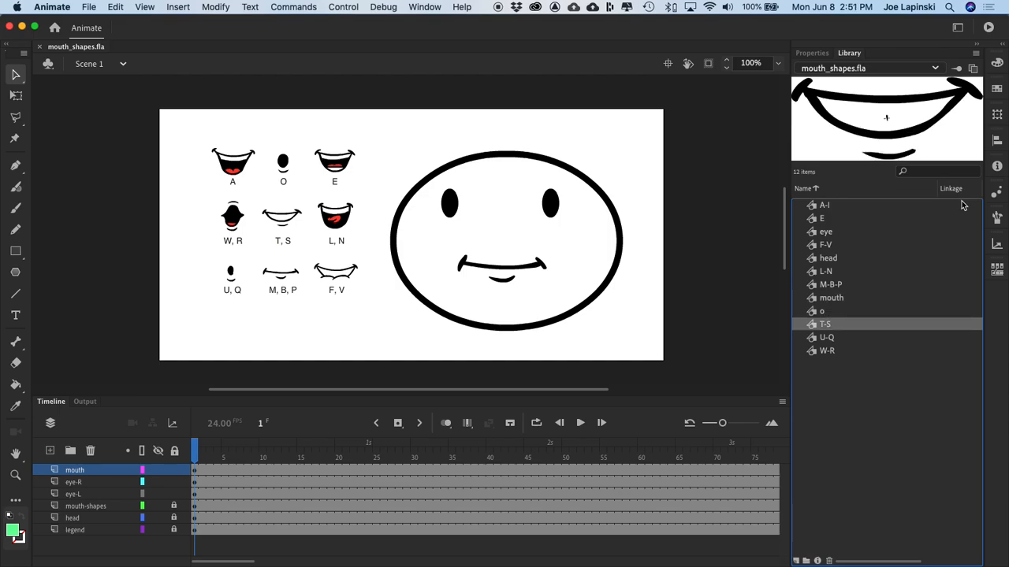
{"action": "key", "text": "Down"}
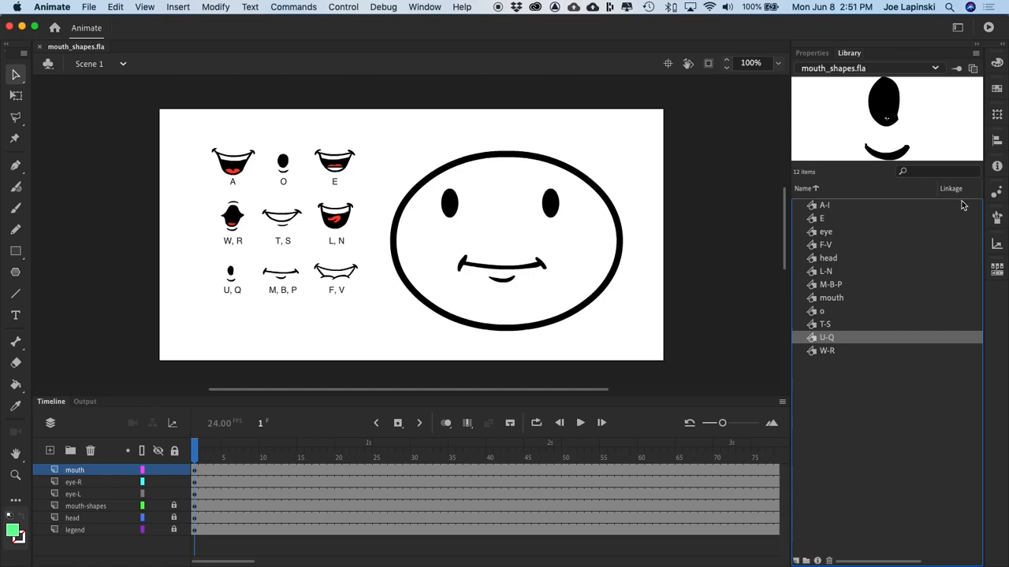
{"action": "key", "text": "Down"}
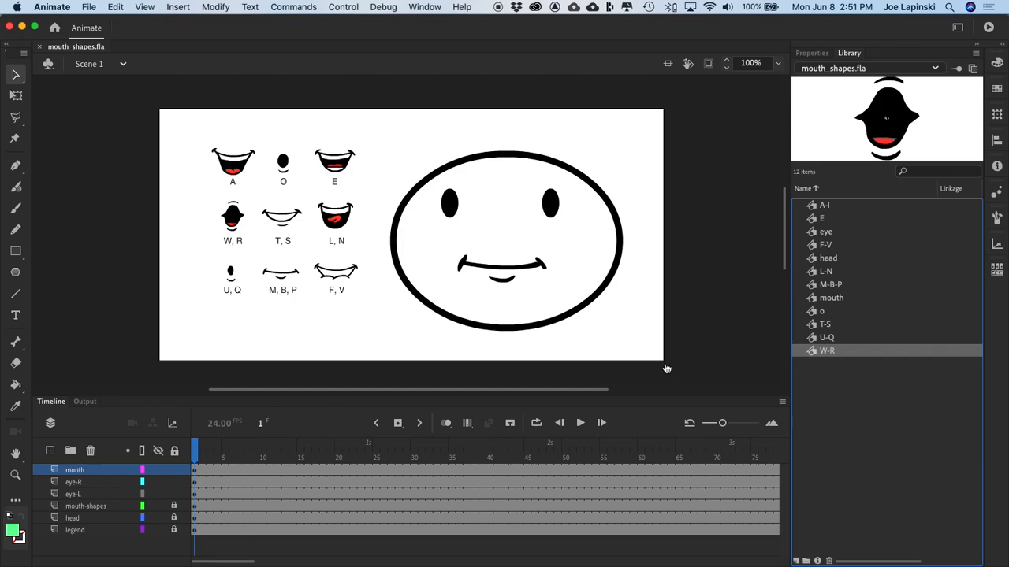
Step: Switch to Finder and bring the window with the sound-clips folder into view
{"action": "key", "text": "super+Tab"}
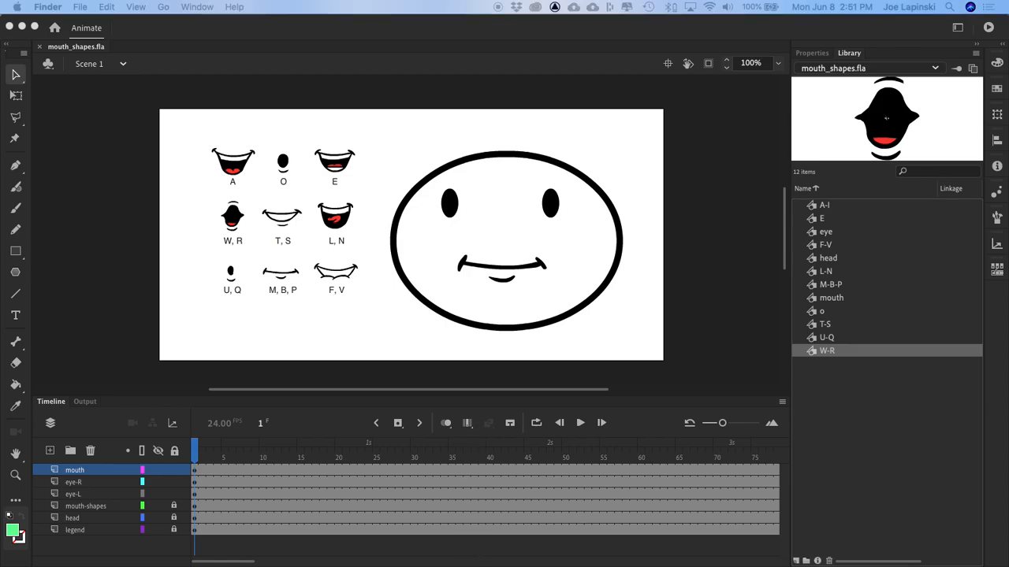
{"action": "left_click_drag", "start_coordinate": [472, 564], "coordinate": [473, 73]}
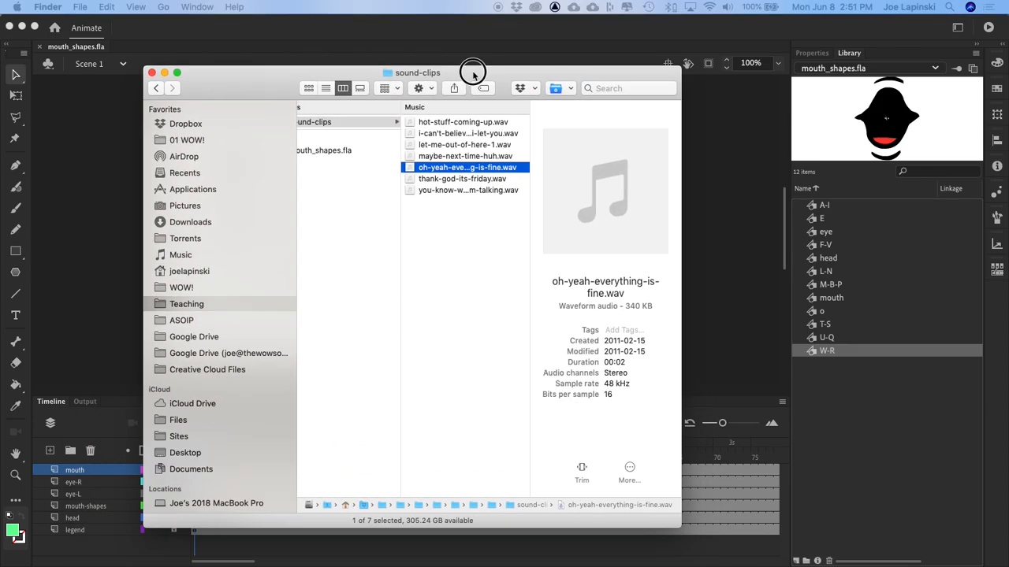
{"action": "scroll", "coordinate": [346, 141], "scroll_direction": "left", "scroll_amount": 3}
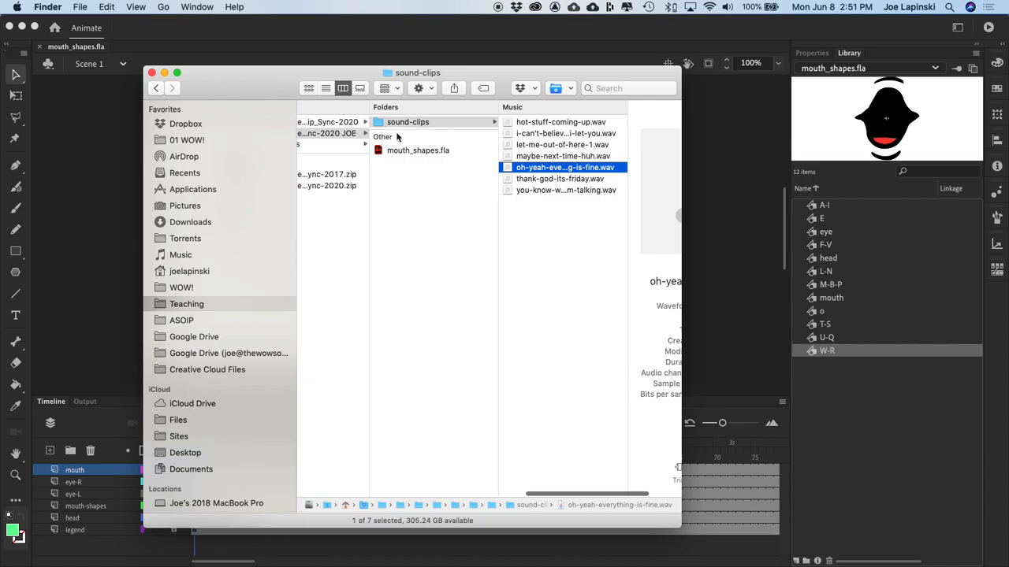
{"action": "scroll", "coordinate": [378, 139], "scroll_direction": "right", "scroll_amount": 3}
Step: Listen to hot-stuff-coming-up.wav, i-can't-believe-i-let-you.wav and let-me-out-of-here-1.wav in the sound-clips folder
{"action": "left_click", "coordinate": [417, 123]}
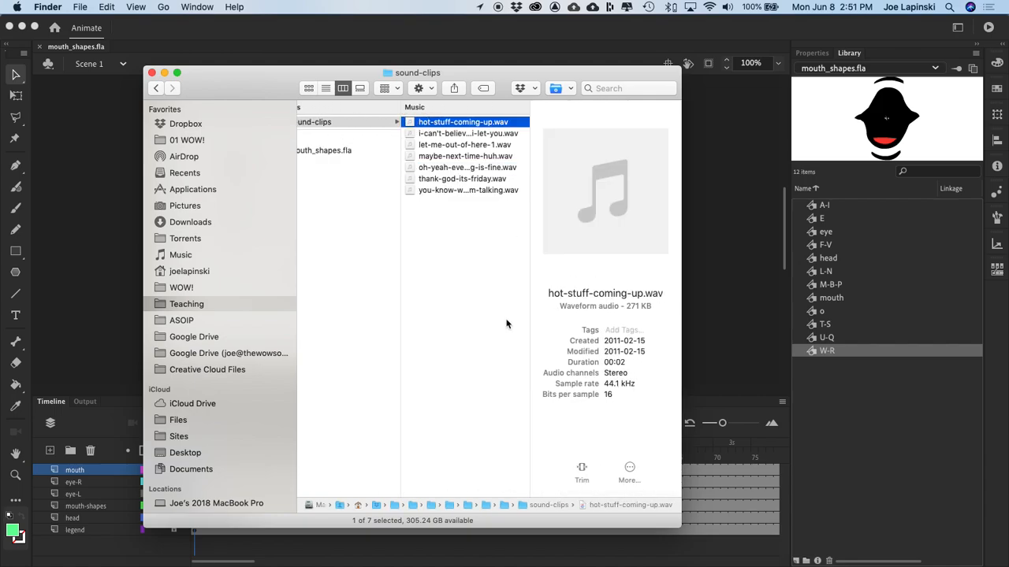
{"action": "key", "text": "space"}
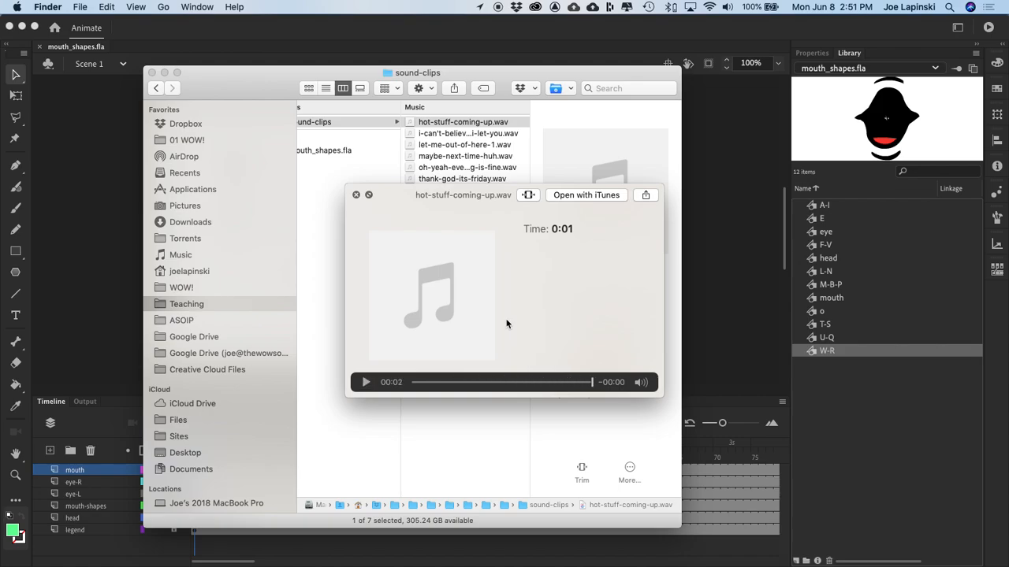
{"action": "key", "text": "space"}
{"action": "left_click", "coordinate": [448, 134]}
{"action": "key", "text": "space"}
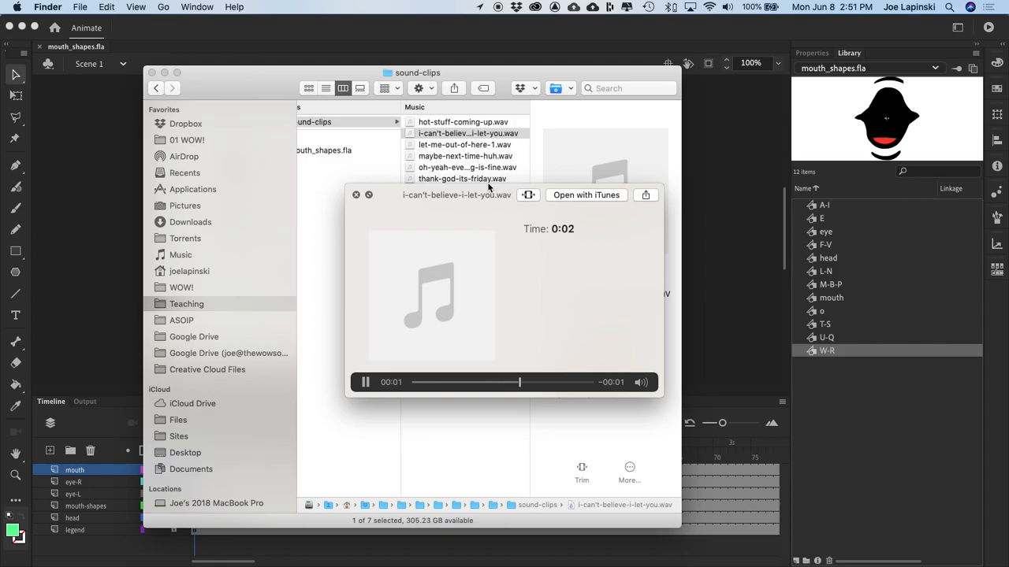
{"action": "key", "text": "space"}
{"action": "left_click", "coordinate": [466, 145]}
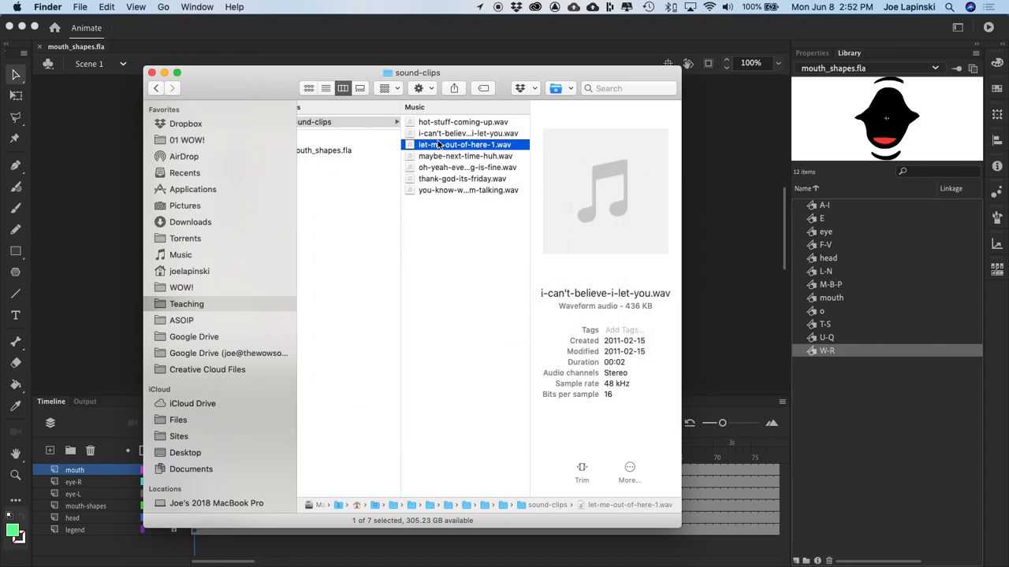
{"action": "key", "text": "space"}
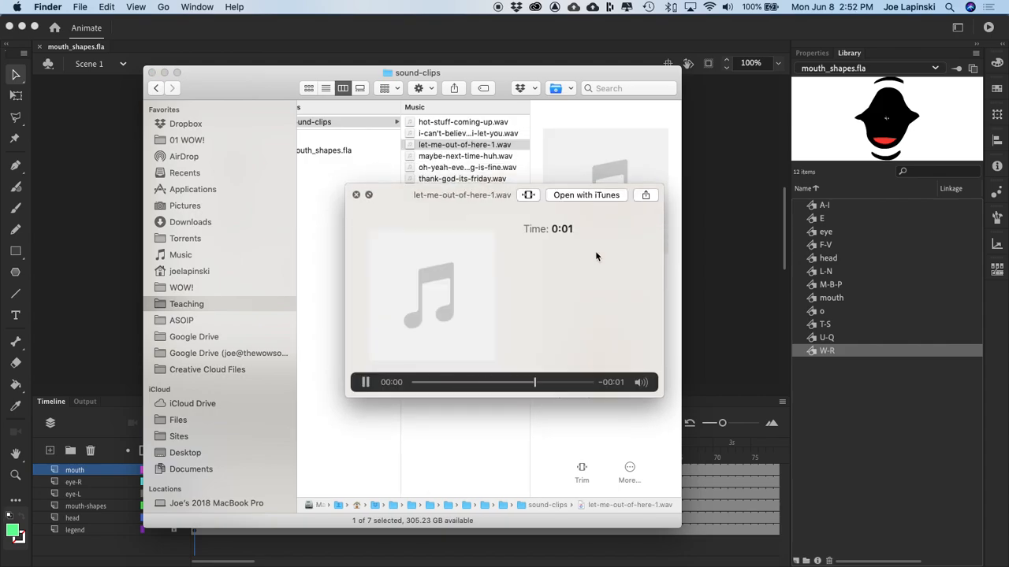
{"action": "key", "text": "space"}
Step: Listen to maybe-next-time-huh.wav, oh-yeah-everything-is-fine.wav and thank-god-its-friday.wav
{"action": "left_click", "coordinate": [441, 157]}
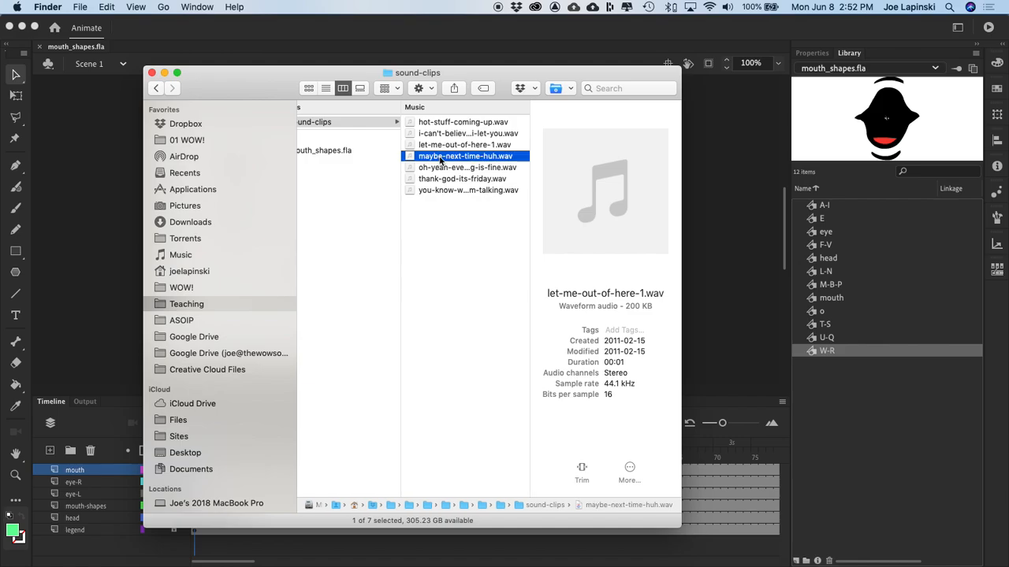
{"action": "key", "text": "space"}
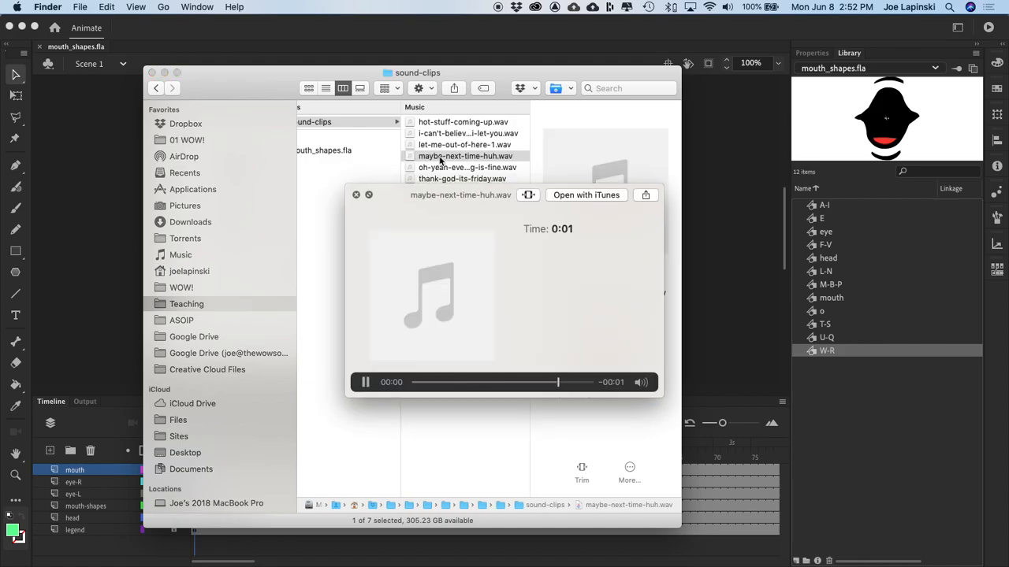
{"action": "key", "text": "space"}
{"action": "left_click", "coordinate": [432, 168]}
{"action": "key", "text": "space"}
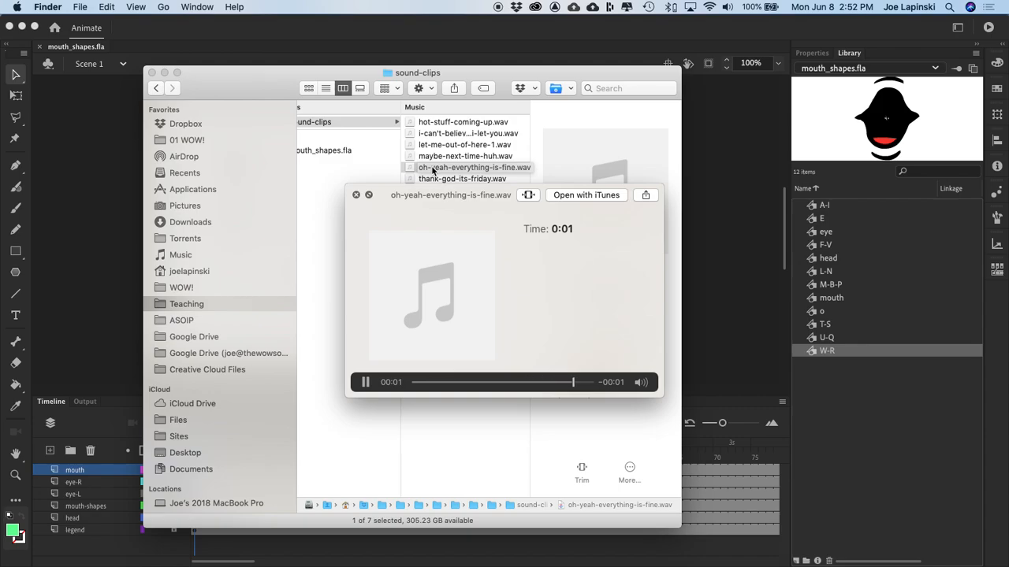
{"action": "key", "text": "space"}
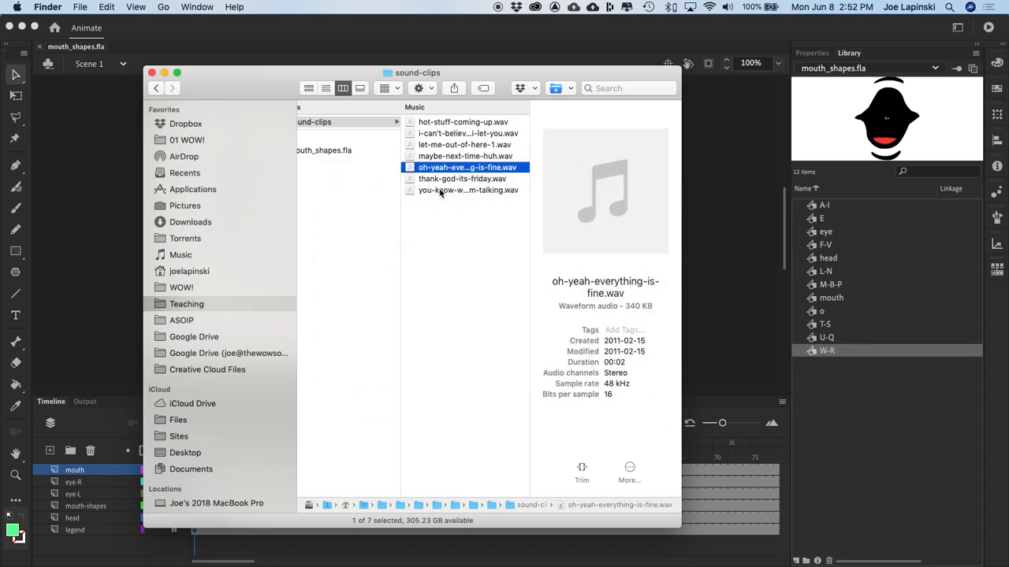
{"action": "left_click", "coordinate": [439, 179]}
{"action": "key", "text": "space"}
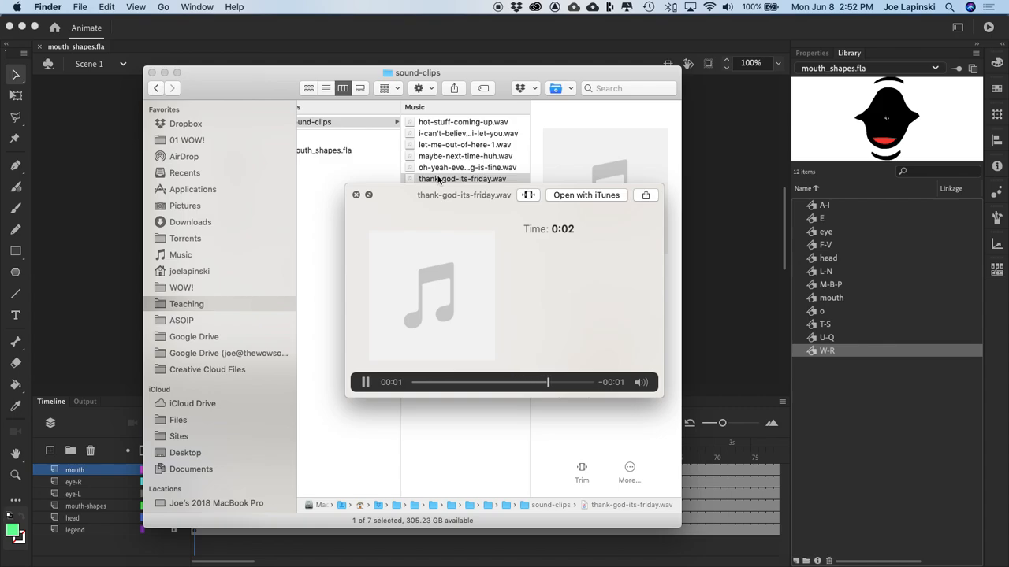
{"action": "key", "text": "space"}
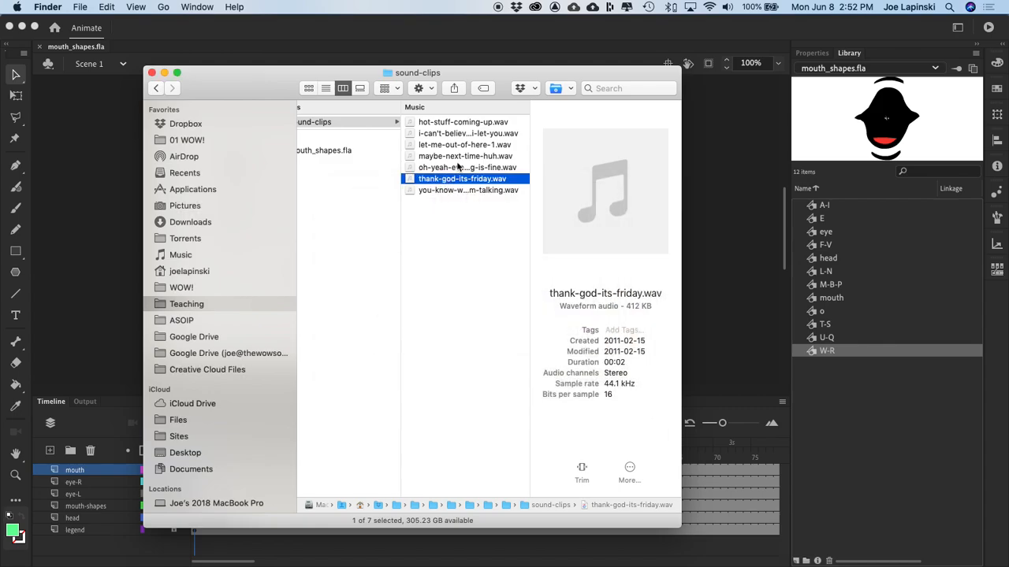
Step: Replay oh-yeah-everything-is-fine.wav and minimize the Finder window
{"action": "left_click", "coordinate": [453, 168]}
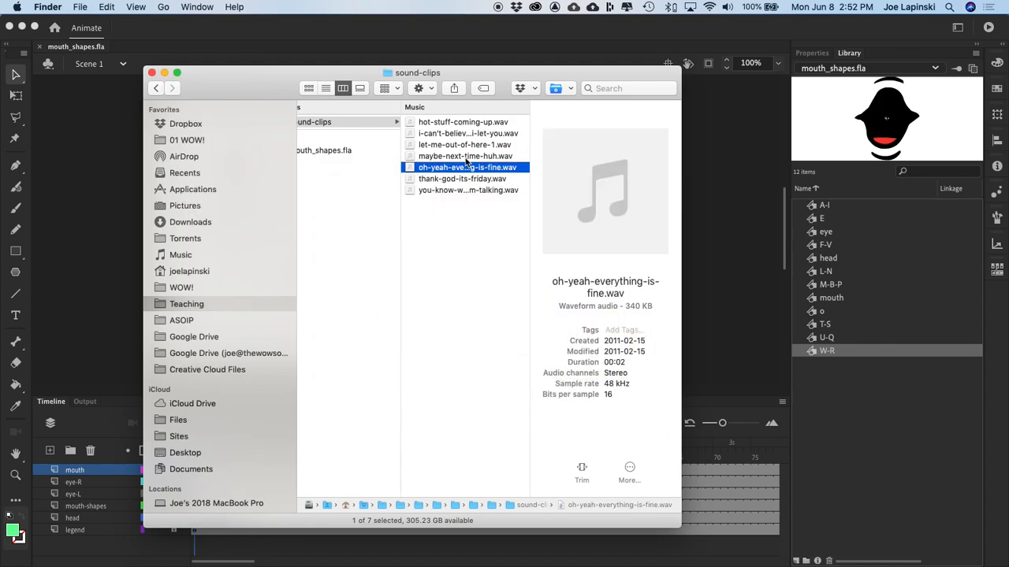
{"action": "key", "text": "space"}
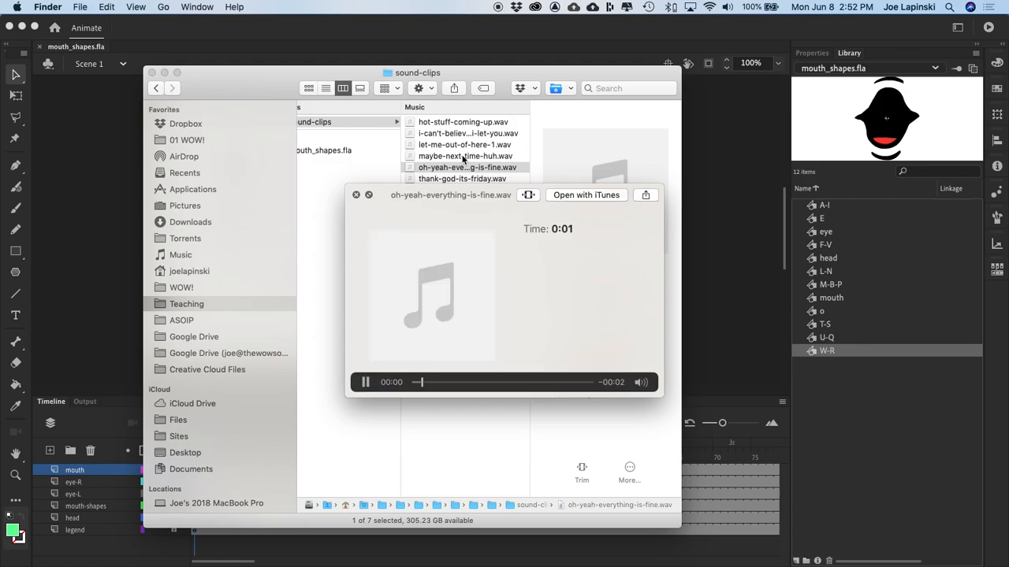
{"action": "key", "text": "space"}
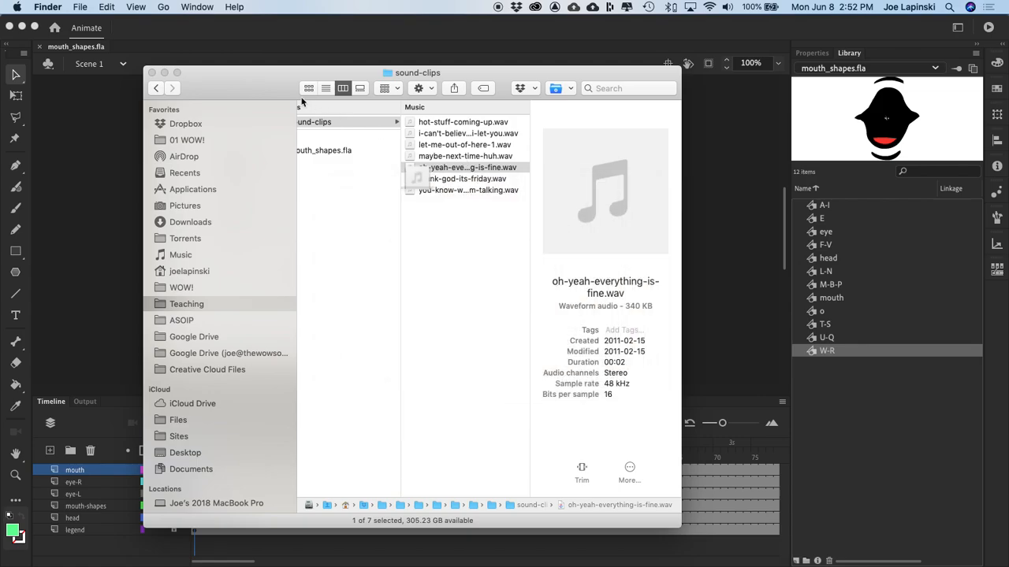
{"action": "double_click", "coordinate": [244, 72]}
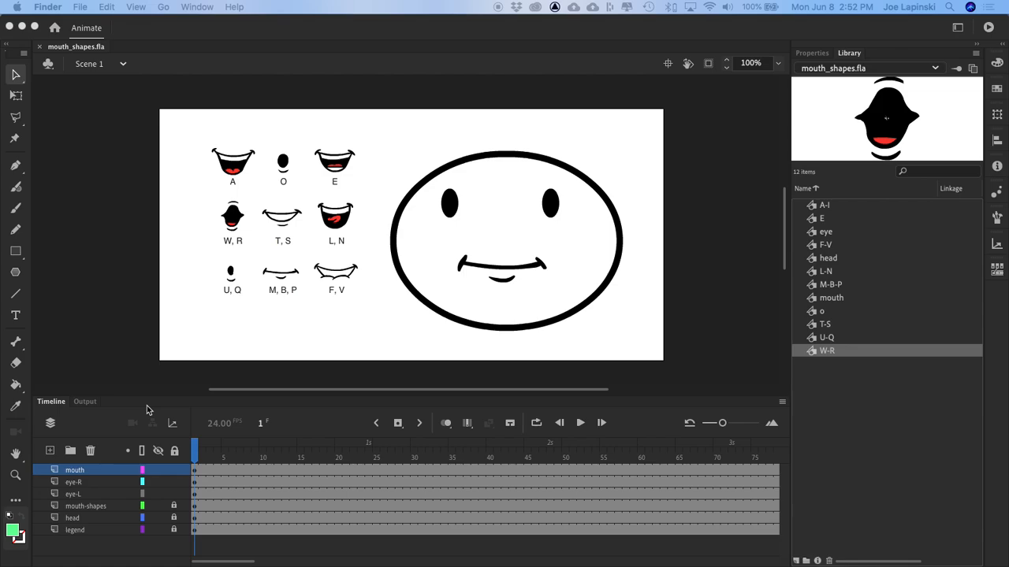
Step: Add a new layer above the mouth layer in Animate and name it audio
{"action": "left_click", "coordinate": [49, 452]}
{"action": "left_click", "coordinate": [50, 451]}
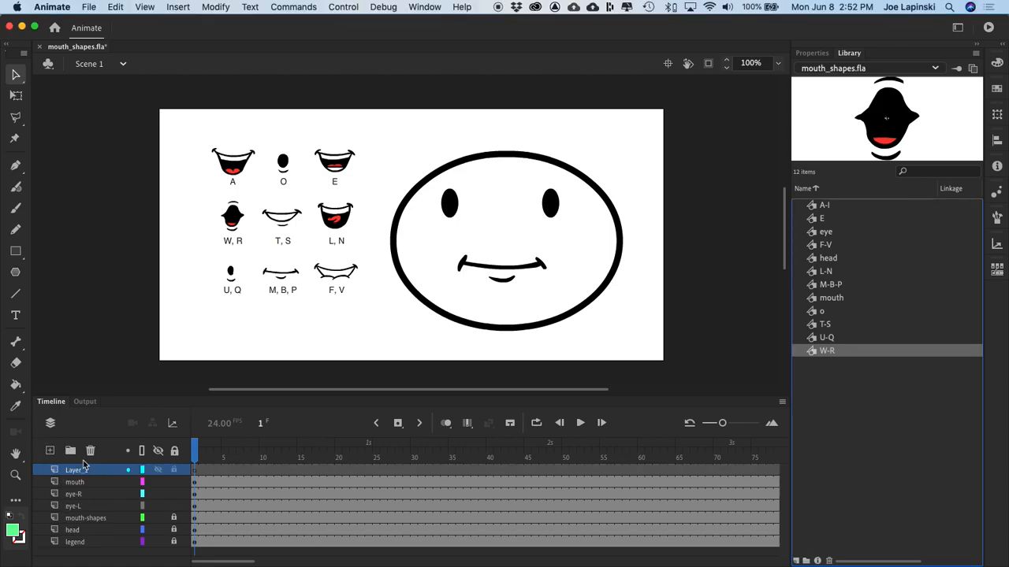
{"action": "double_click", "coordinate": [83, 465]}
{"action": "type", "text": "audi"}
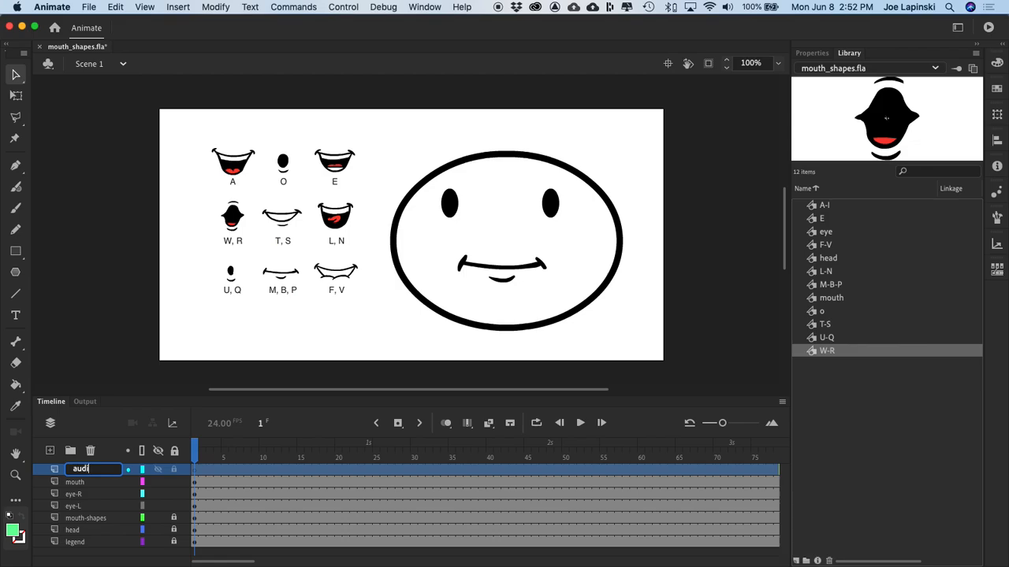
{"action": "type", "text": "o"}
{"action": "key", "text": "Return"}
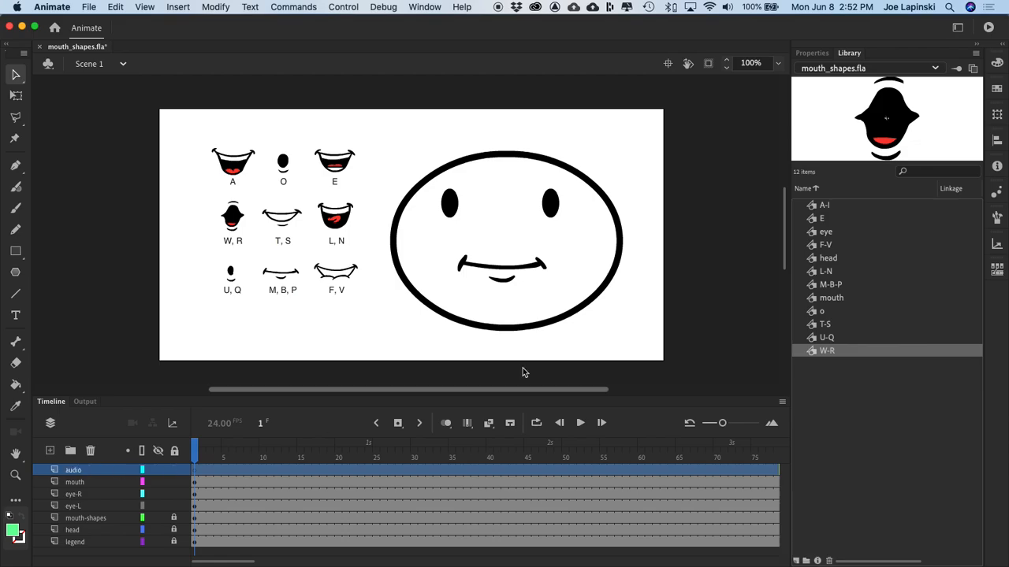
Step: Start importing a file to the library and browse to the sound-clips folder in the week-06 Lip-Sync_R required files
{"action": "left_click", "coordinate": [87, 7]}
{"action": "mouse_move", "coordinate": [199, 173]}
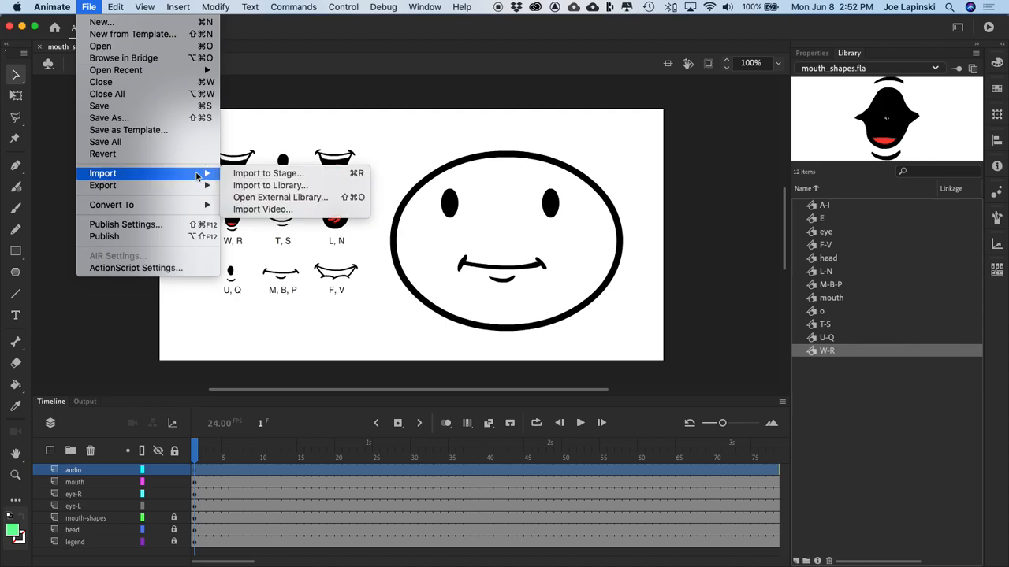
{"action": "left_click", "coordinate": [285, 187]}
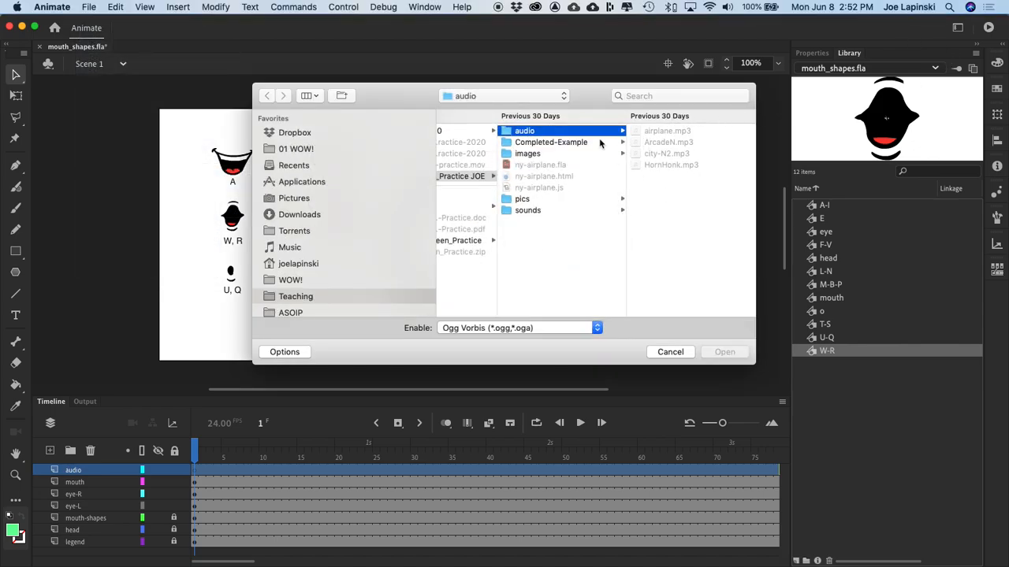
{"action": "scroll", "coordinate": [555, 184], "scroll_direction": "left", "scroll_amount": 4}
{"action": "scroll", "coordinate": [557, 184], "scroll_direction": "left", "scroll_amount": 5}
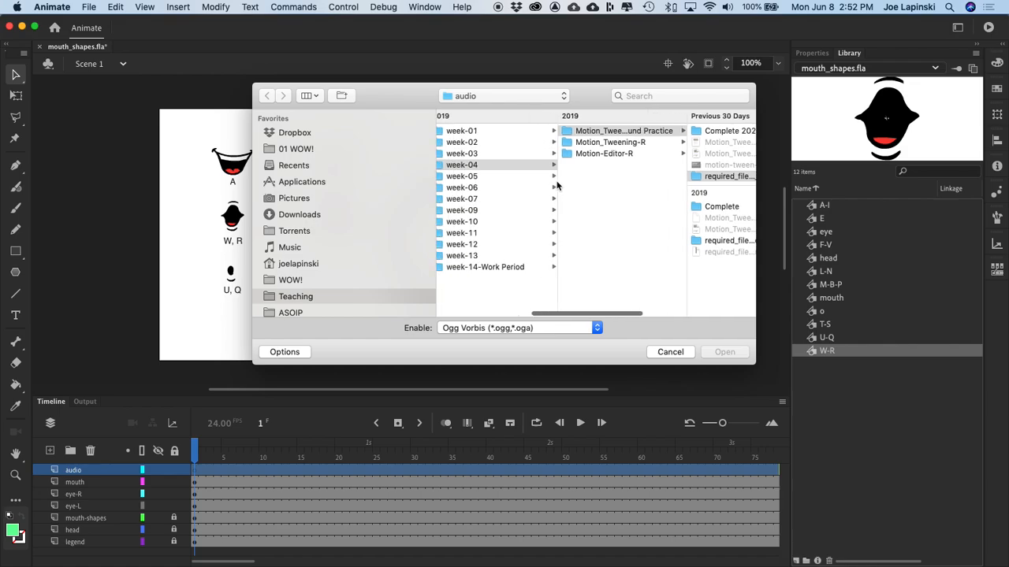
{"action": "left_click", "coordinate": [458, 188]}
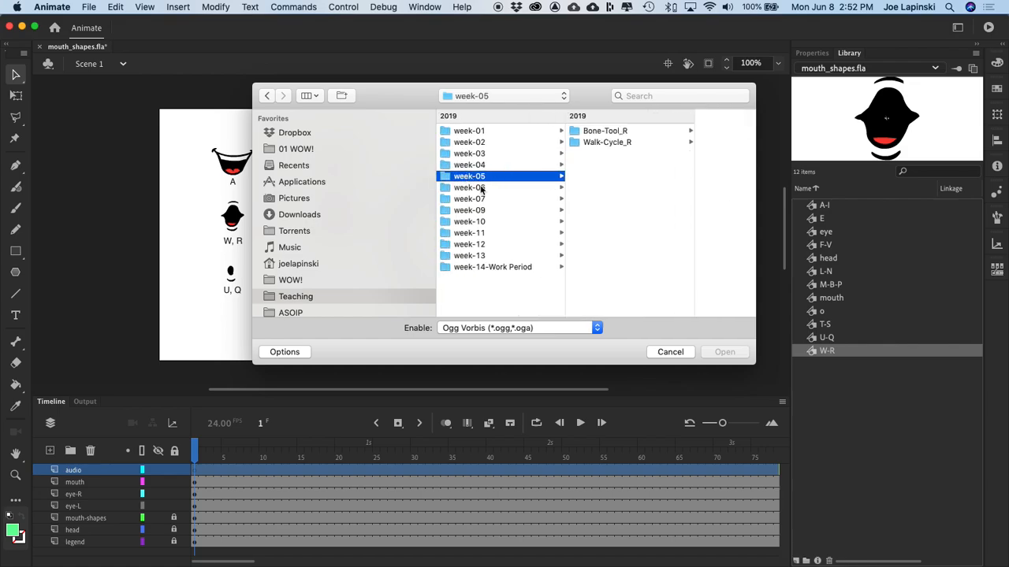
{"action": "left_click", "coordinate": [603, 132]}
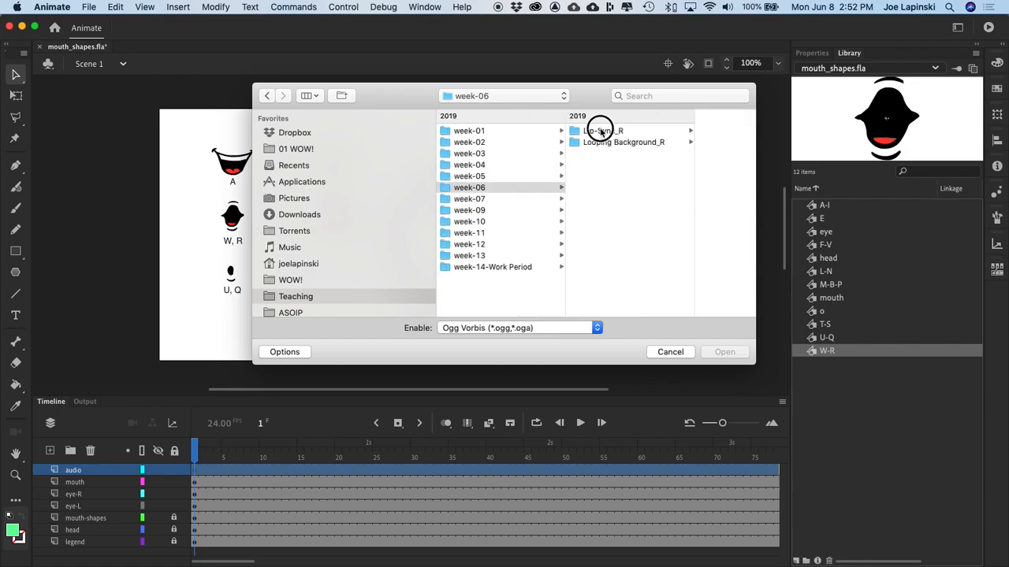
{"action": "left_click", "coordinate": [670, 143]}
{"action": "left_click", "coordinate": [711, 141]}
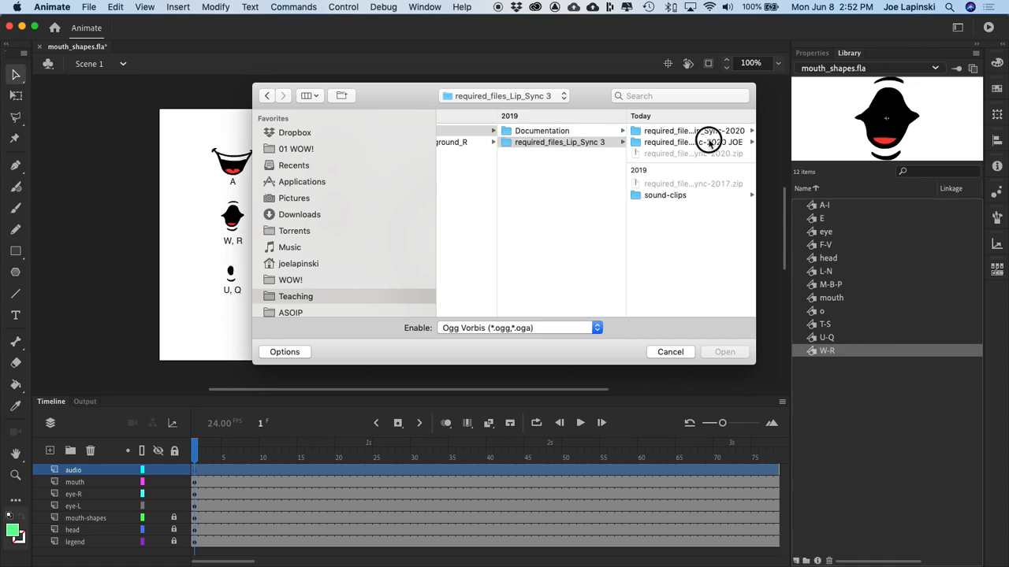
{"action": "left_click", "coordinate": [658, 144]}
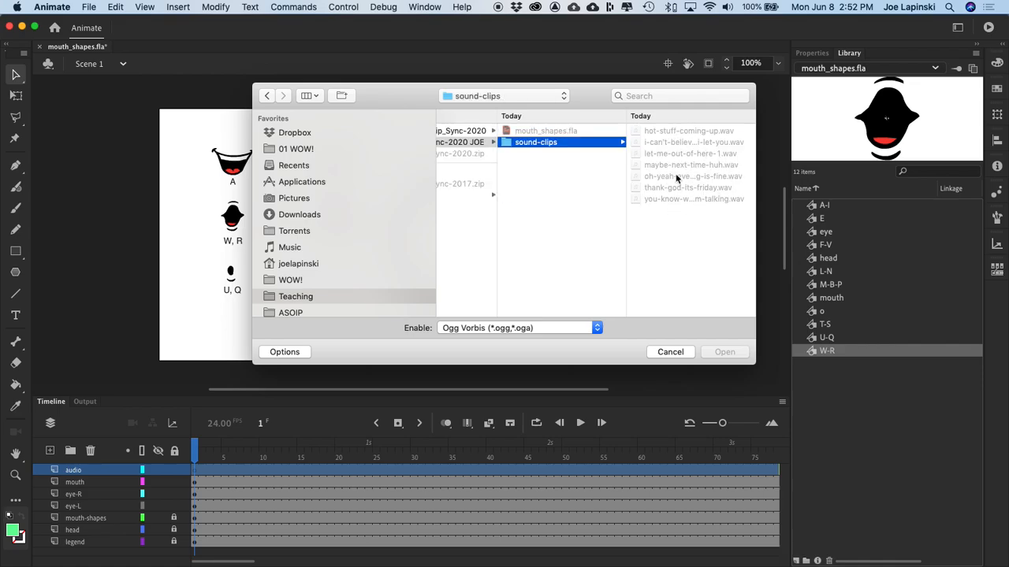
Step: Set the import file type to WAV Sound (*.wav) and import oh-yeah-everything-is-fine.wav into the library
{"action": "left_click", "coordinate": [544, 329]}
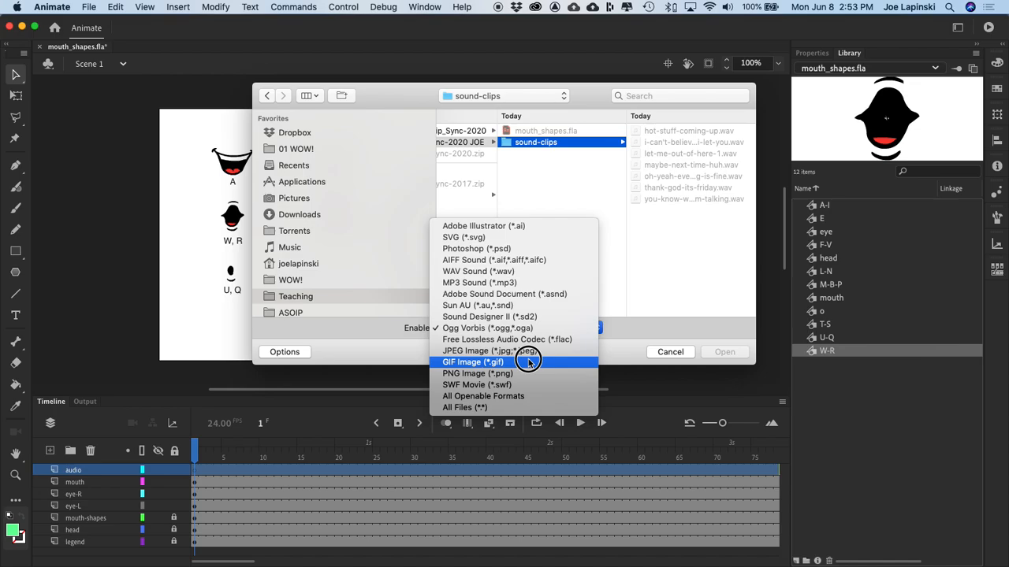
{"action": "left_click", "coordinate": [627, 234]}
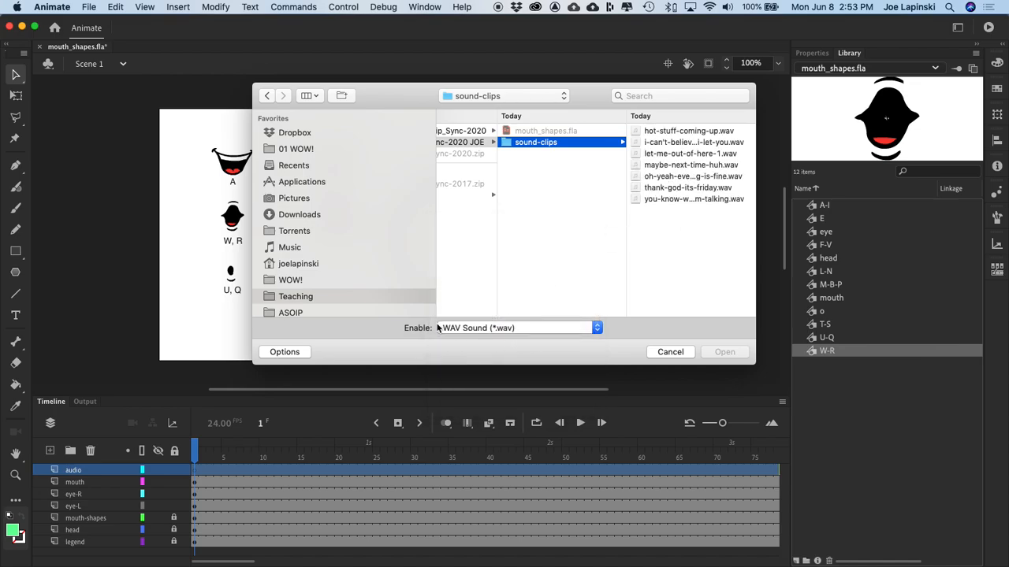
{"action": "left_click", "coordinate": [672, 176]}
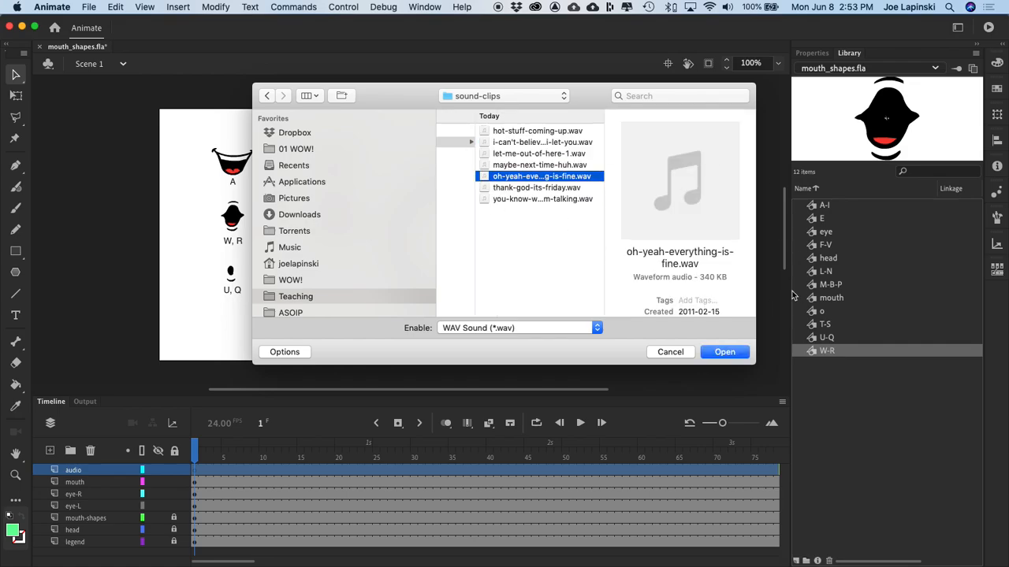
{"action": "left_click", "coordinate": [730, 355]}
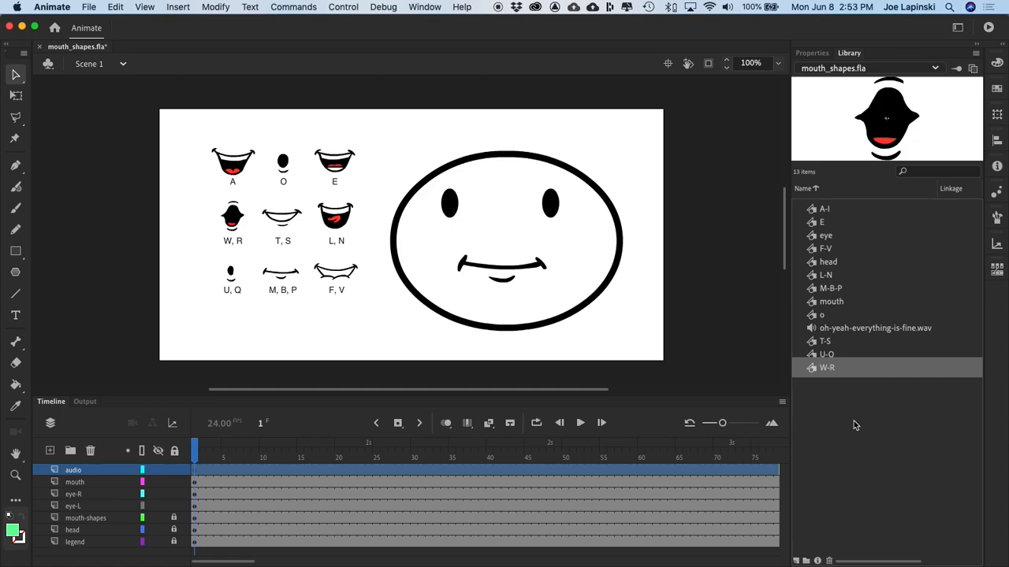
Step: Create a library folder named audio, move oh-yeah-everything-is-fine.wav into it and expand the folder
{"action": "left_click", "coordinate": [863, 462]}
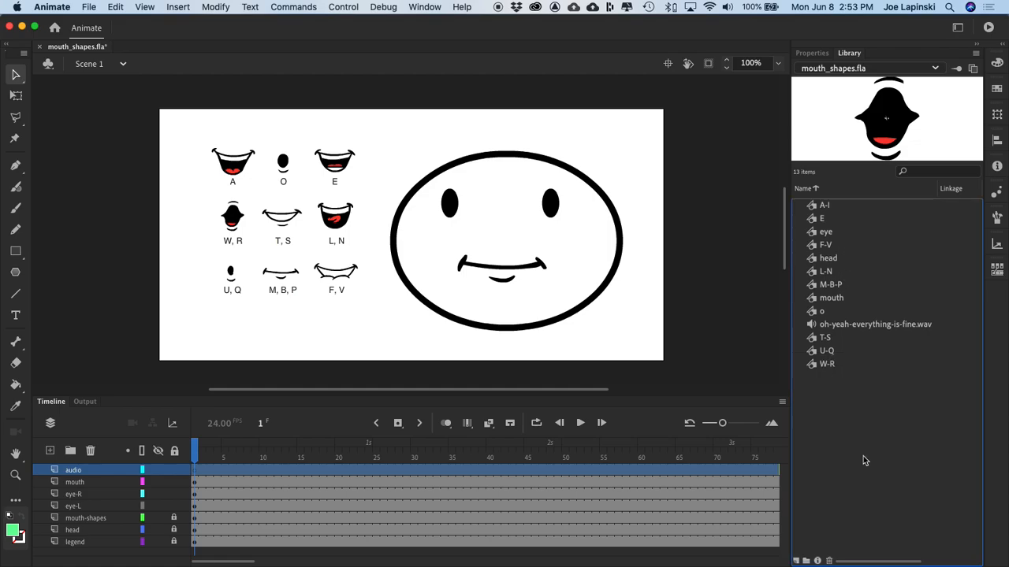
{"action": "left_click", "coordinate": [807, 561]}
{"action": "type", "text": "audio"}
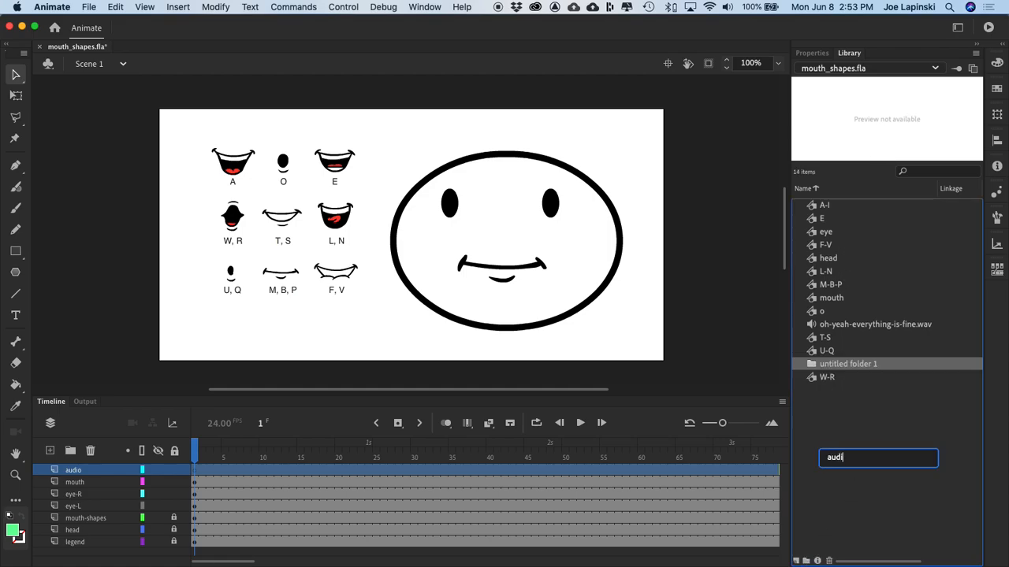
{"action": "key", "text": "Return"}
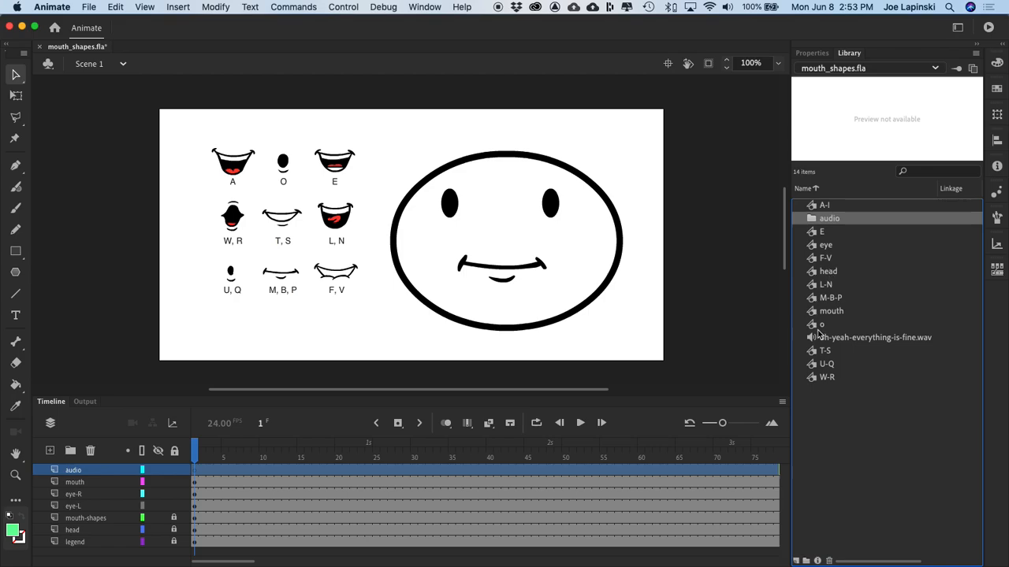
{"action": "left_click_drag", "start_coordinate": [815, 337], "coordinate": [831, 223]}
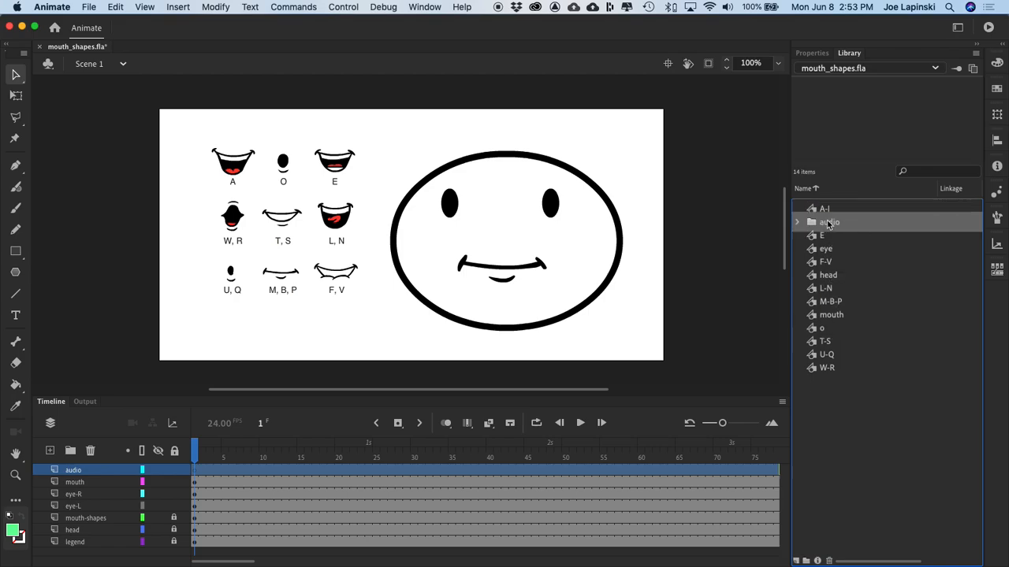
{"action": "left_click", "coordinate": [797, 220]}
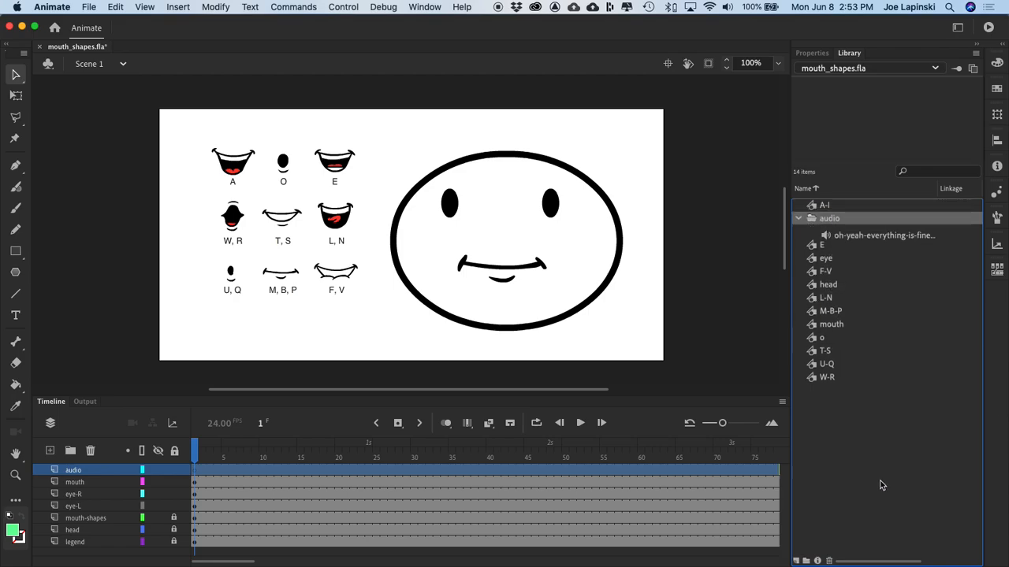
Step: Create a library folder named mouth-shapes
{"action": "left_click", "coordinate": [807, 560]}
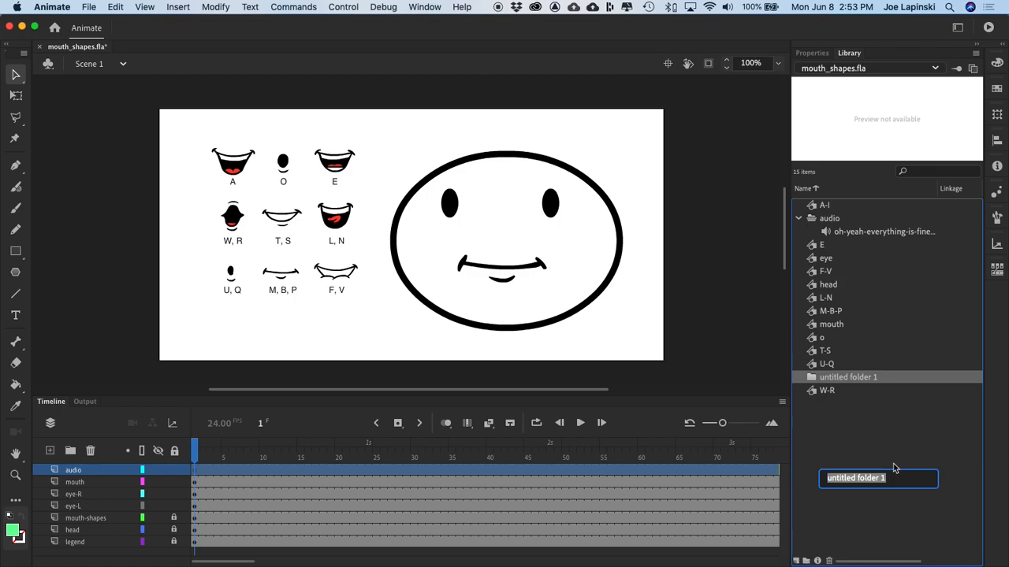
{"action": "type", "text": "mouth-shap"}
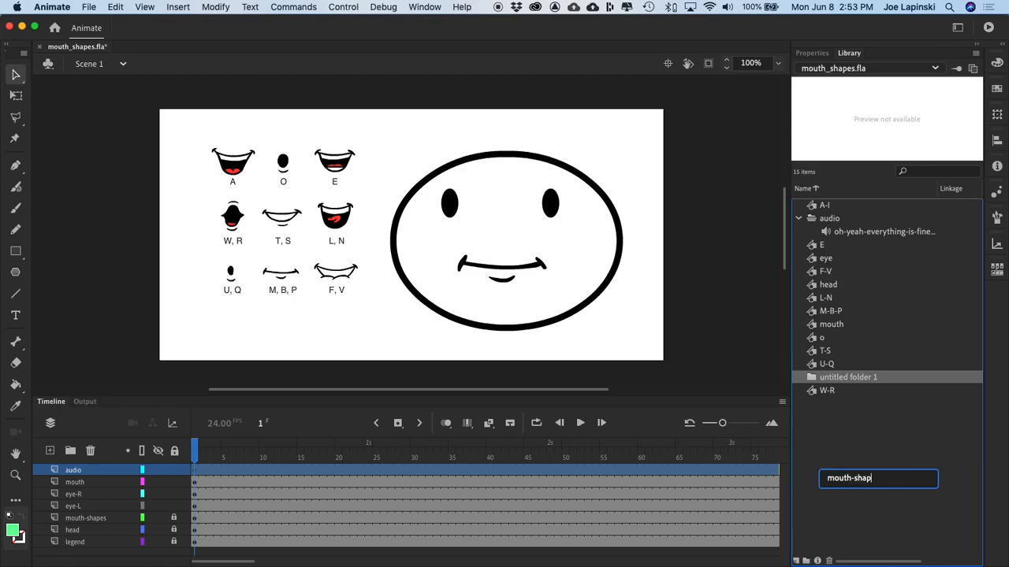
{"action": "type", "text": "es"}
{"action": "key", "text": "Return"}
Step: Move A-I, E, F-V, L-N, M-B-P, o, T-S, U-Q and W-R into the mouth-shapes folder and expand it
{"action": "left_click_drag", "start_coordinate": [815, 205], "coordinate": [836, 341]}
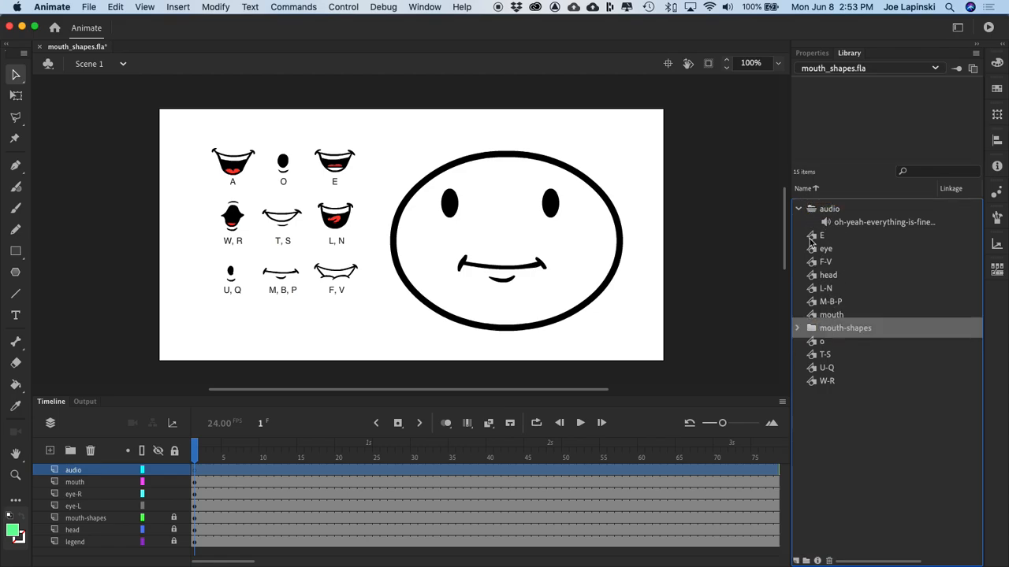
{"action": "left_click", "coordinate": [813, 245]}
{"action": "left_click_drag", "start_coordinate": [812, 234], "coordinate": [831, 324]}
{"action": "left_click_drag", "start_coordinate": [812, 250], "coordinate": [832, 317]}
{"action": "left_click_drag", "start_coordinate": [815, 263], "coordinate": [846, 304]}
{"action": "left_click_drag", "start_coordinate": [812, 266], "coordinate": [842, 275]}
{"action": "left_click", "coordinate": [821, 298]}
{"action": "left_click", "coordinate": [824, 287]}
{"action": "left_click", "coordinate": [825, 311], "text": "shift"}
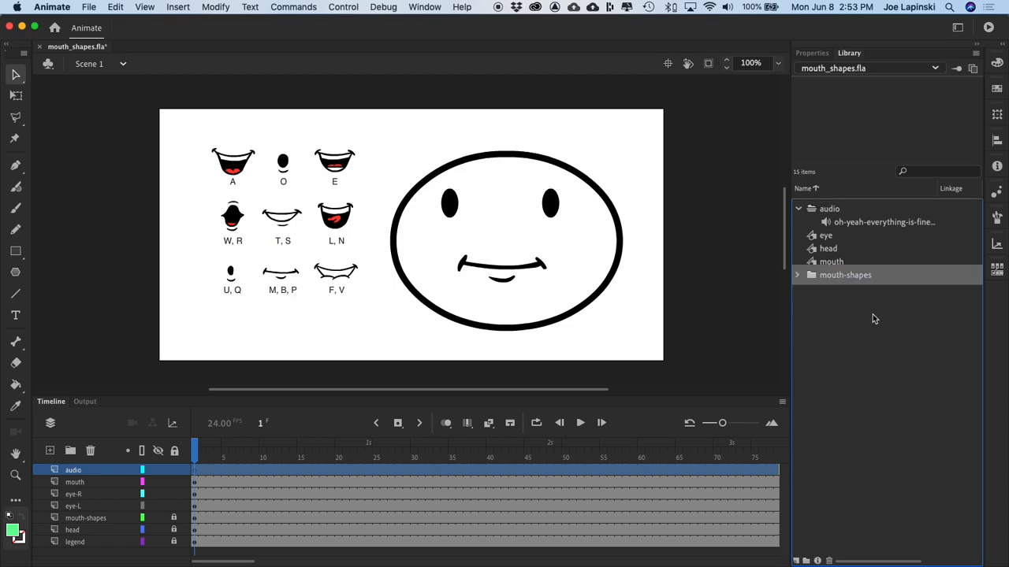
{"action": "left_click", "coordinate": [796, 271]}
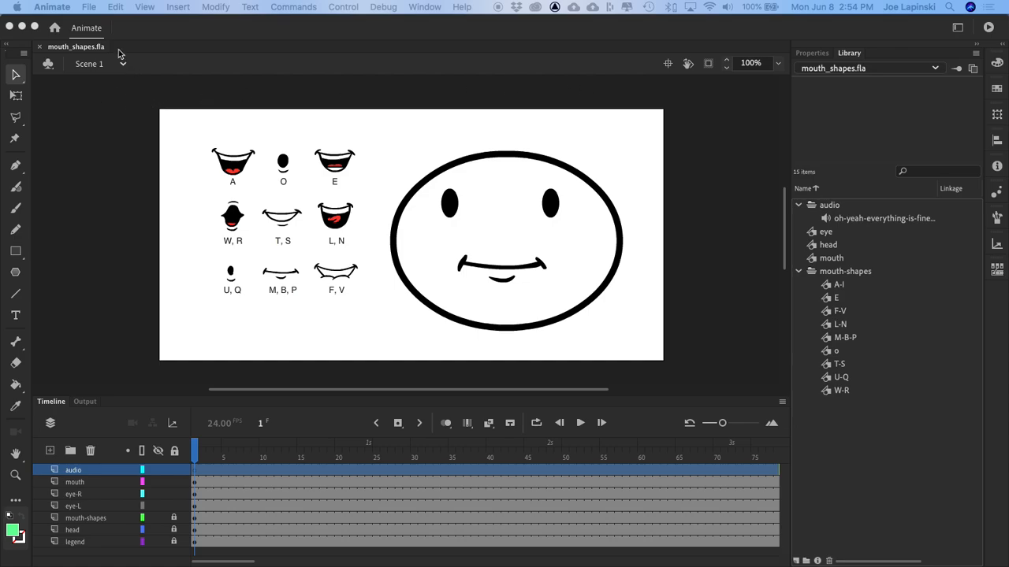
Step: Place oh-yeah-everything-is-fine.wav from the library onto the stage at frame 1 of the audio layer
{"action": "left_click", "coordinate": [194, 452]}
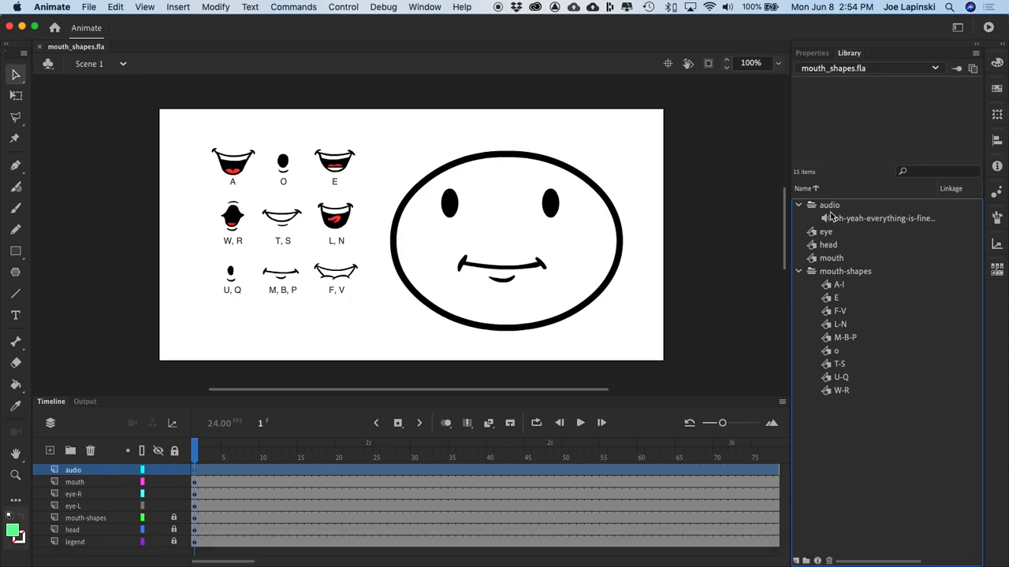
{"action": "left_click_drag", "start_coordinate": [826, 218], "coordinate": [585, 175]}
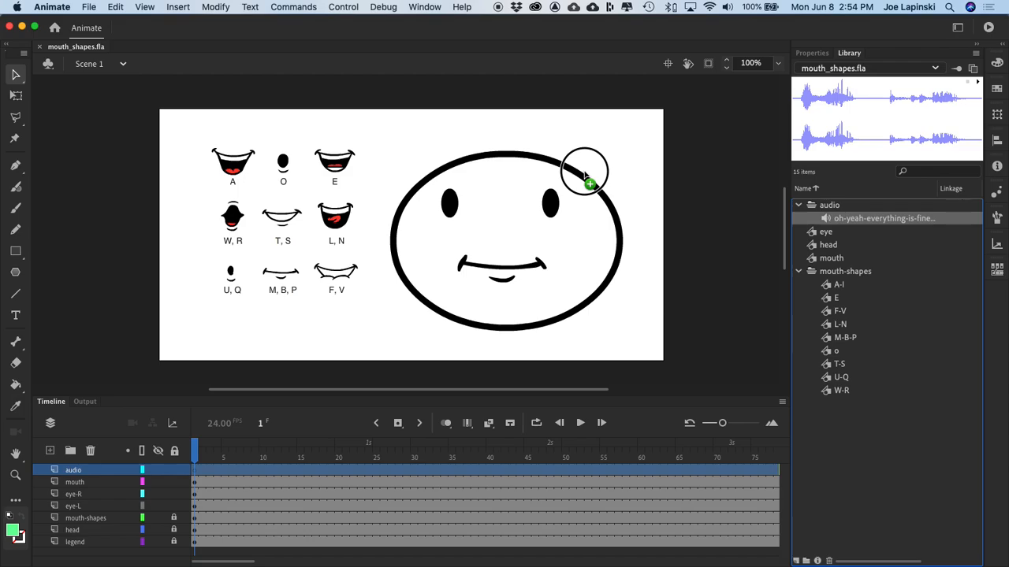
{"action": "left_click_drag", "start_coordinate": [585, 175], "coordinate": [525, 182]}
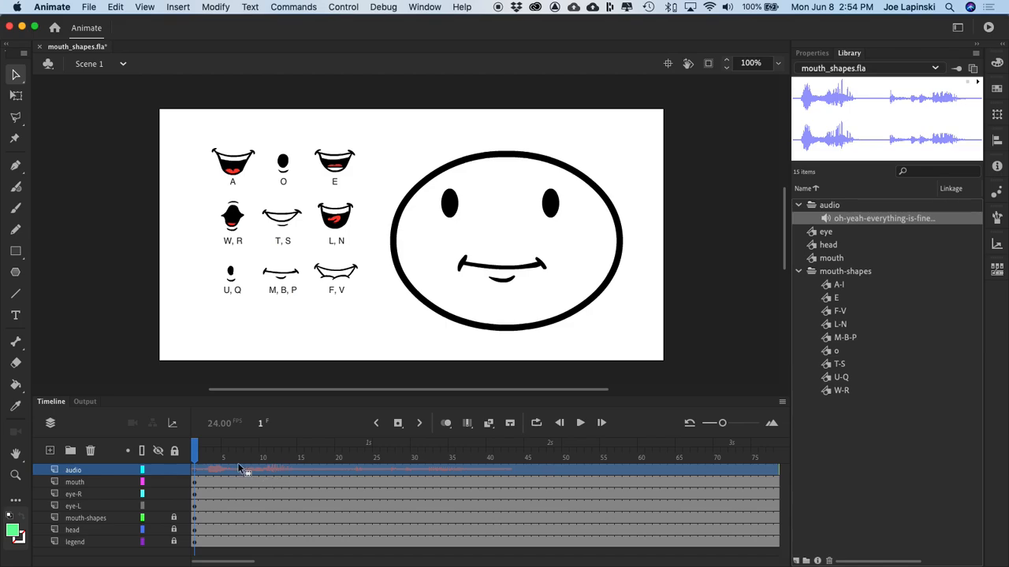
{"action": "mouse_move", "coordinate": [196, 451]}
{"action": "left_mouse_down"}
{"action": "mouse_move", "coordinate": [213, 451]}
{"action": "mouse_move", "coordinate": [180, 452]}
{"action": "left_mouse_up"}
Step: Set the sync of the sound on the audio layer's first frame to Stream and scrub the timeline
{"action": "left_click", "coordinate": [812, 53]}
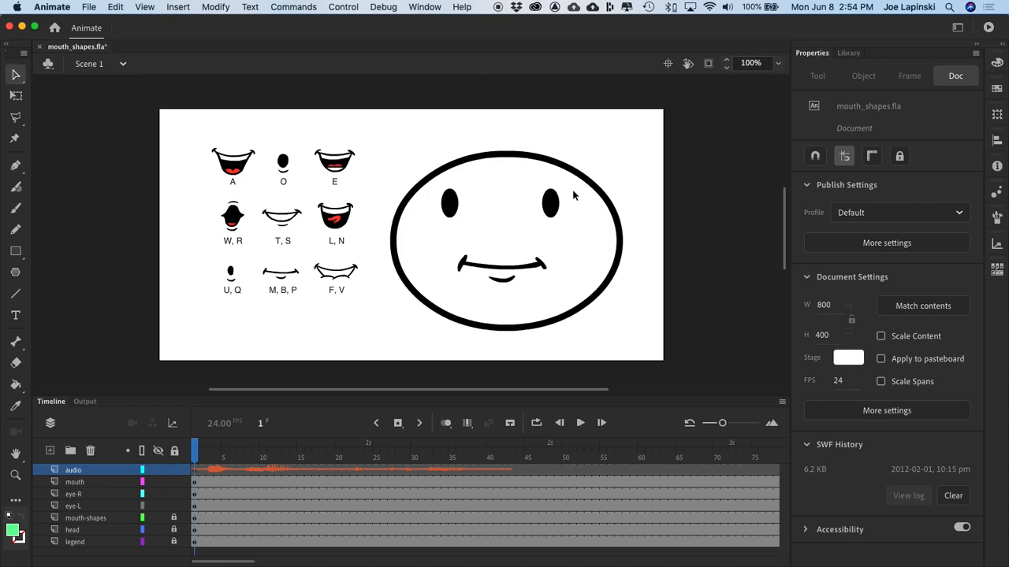
{"action": "left_click", "coordinate": [199, 468]}
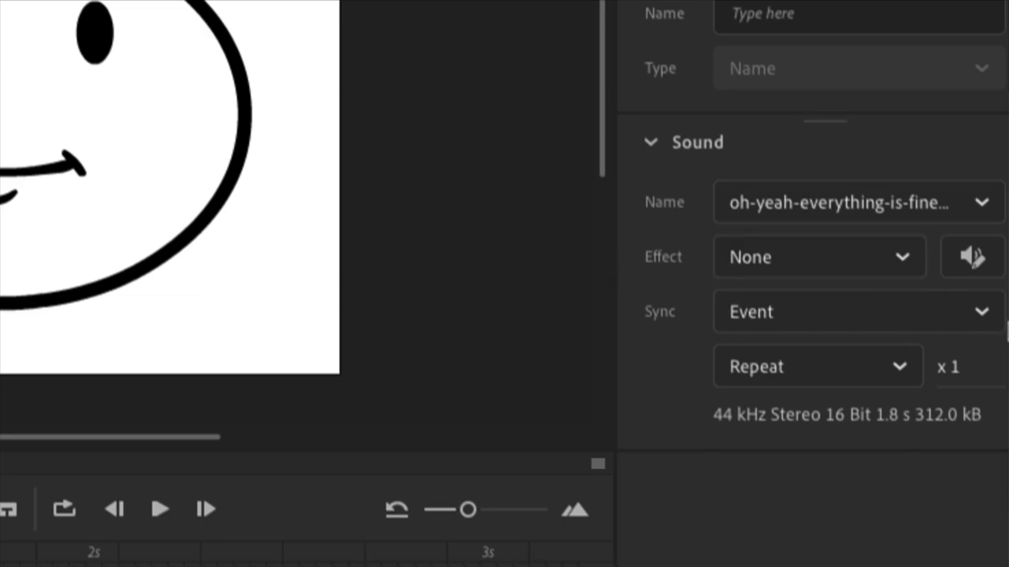
{"action": "left_click", "coordinate": [984, 317]}
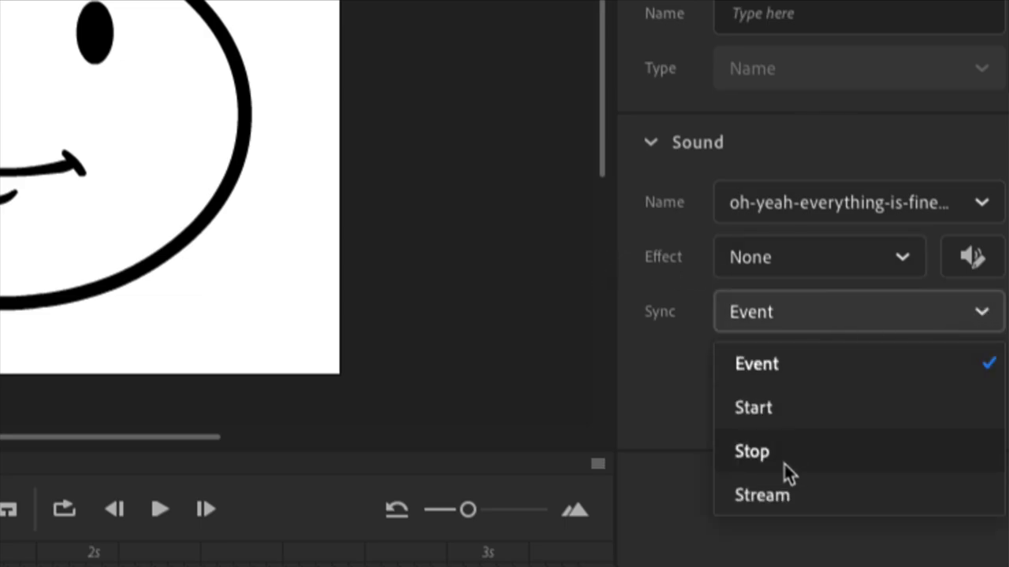
{"action": "left_click", "coordinate": [782, 487]}
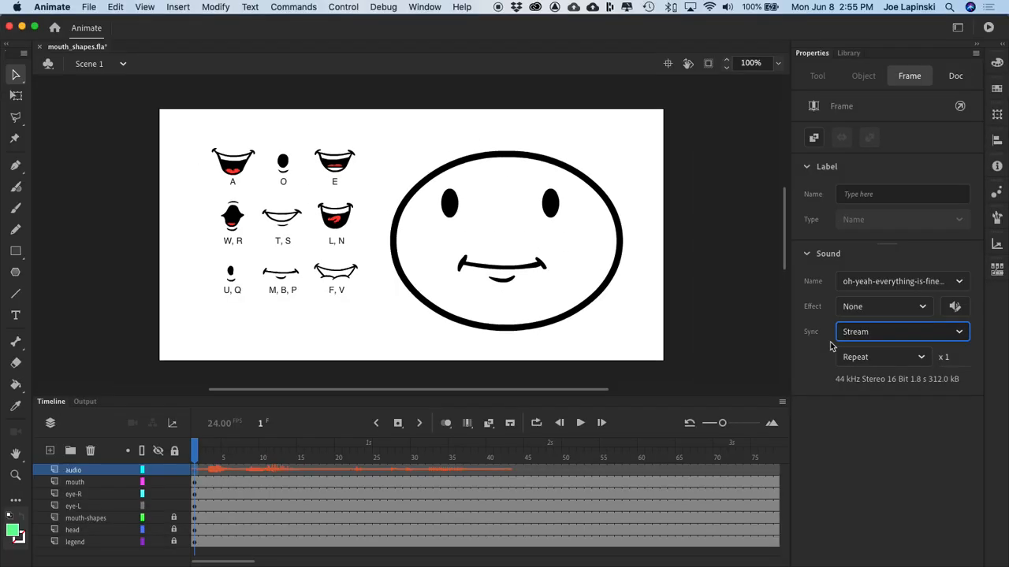
{"action": "left_click_drag", "start_coordinate": [201, 452], "coordinate": [187, 471]}
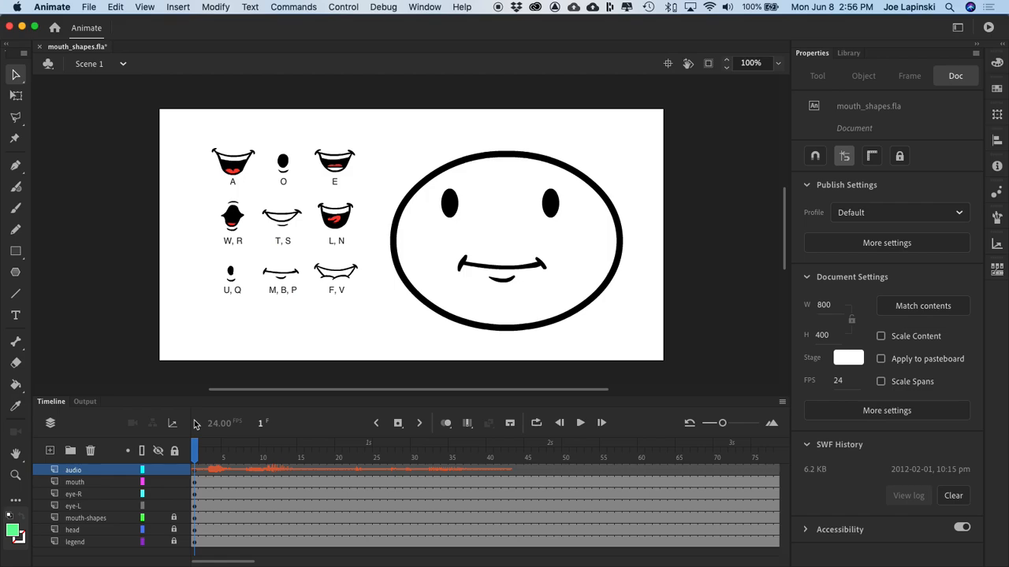
{"action": "left_click", "coordinate": [89, 8]}
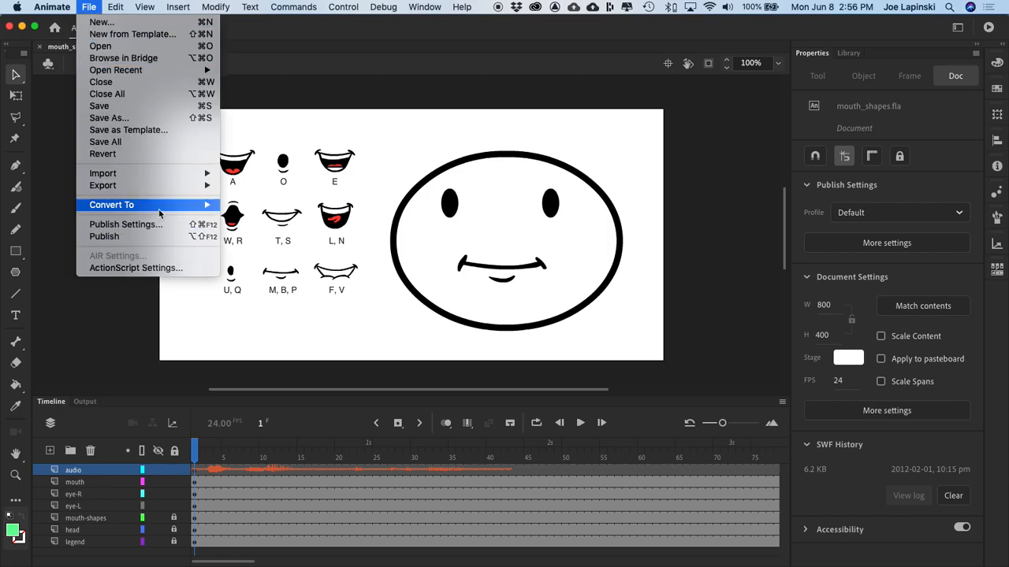
{"action": "mouse_move", "coordinate": [161, 211]}
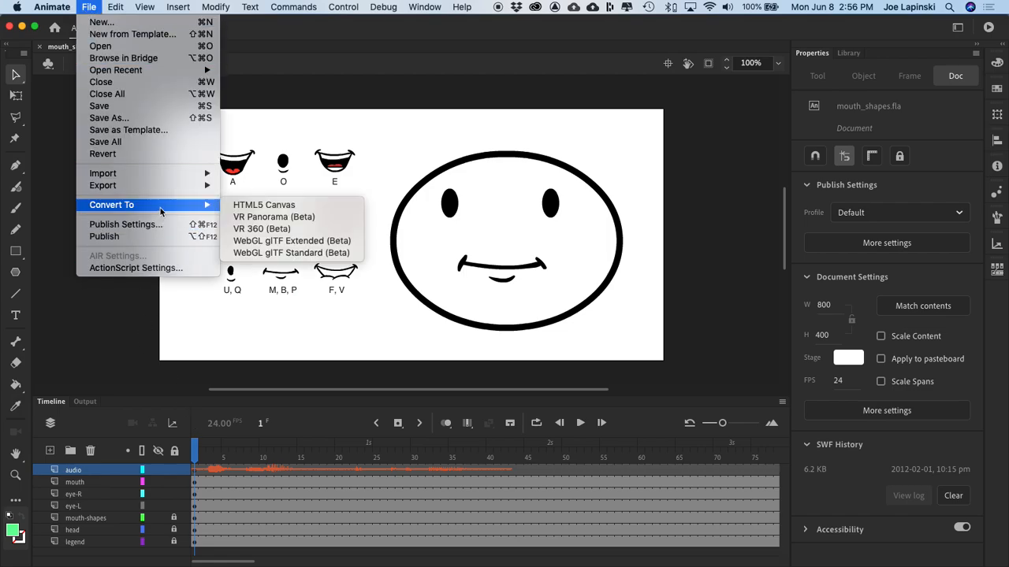
{"action": "left_click", "coordinate": [113, 330]}
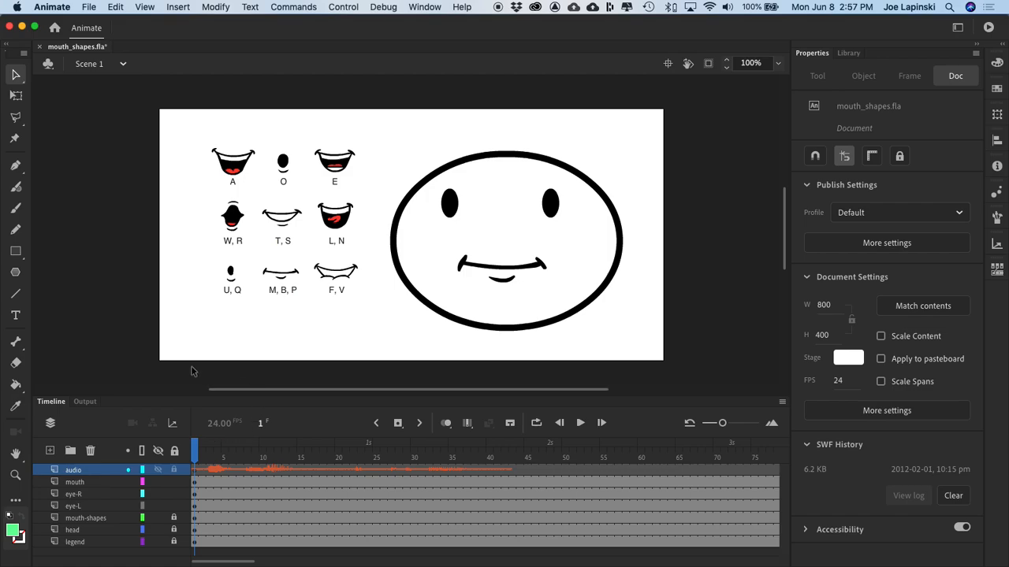
Step: Play the timeline to hear the voice clip, stop it and return the playhead to frame 1
{"action": "left_click", "coordinate": [132, 370]}
{"action": "key", "text": "Return"}
{"action": "key", "text": "Return"}
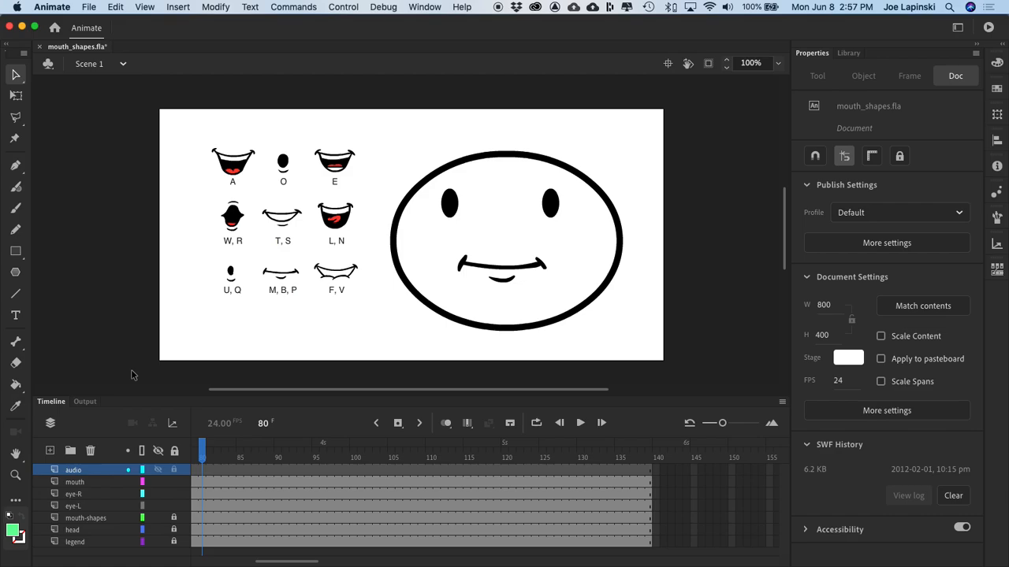
{"action": "left_click_drag", "start_coordinate": [204, 447], "coordinate": [124, 450]}
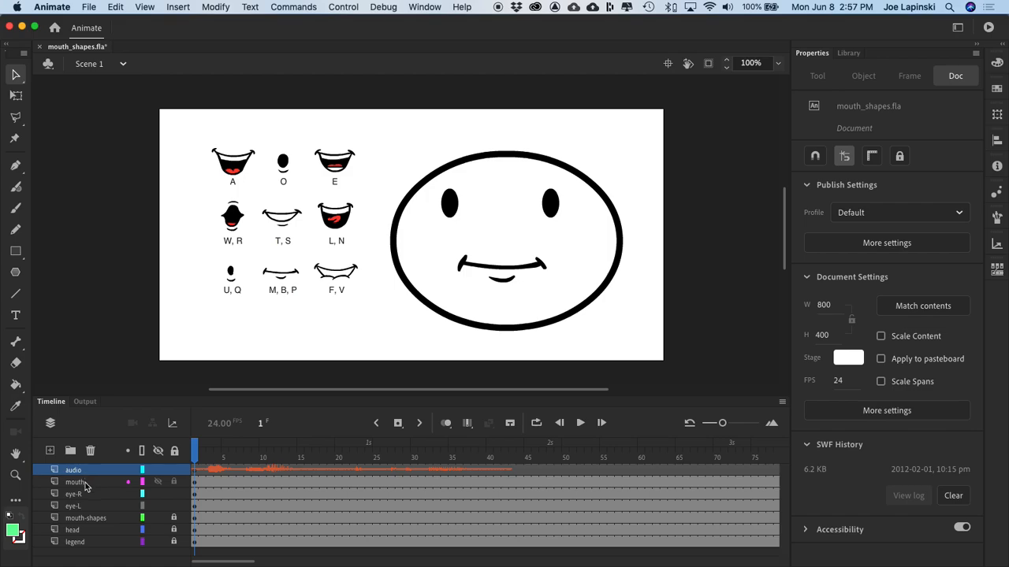
Step: Hide the mouth layer
{"action": "left_click", "coordinate": [157, 483]}
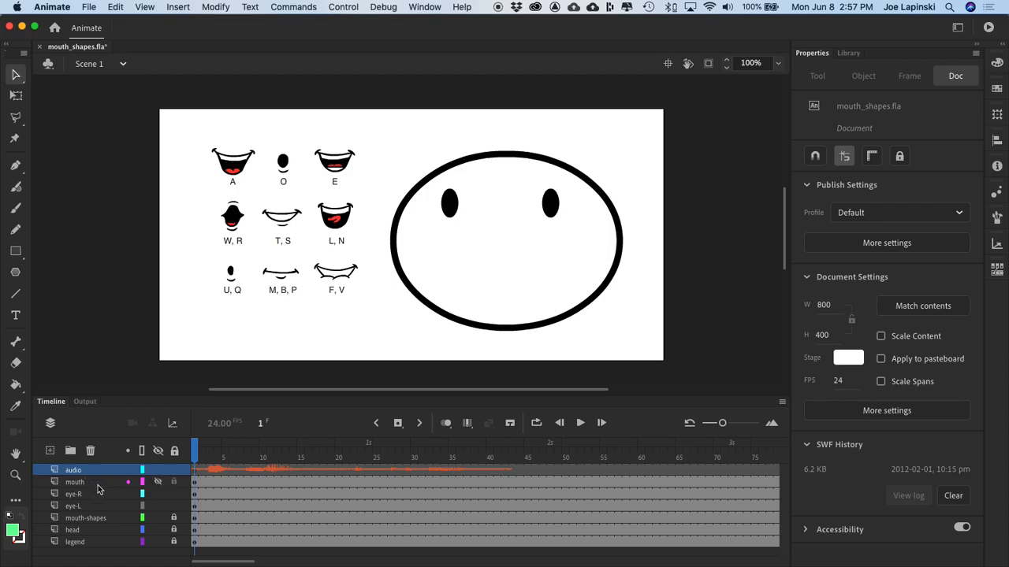
Step: Show the mouth layer again and lock the eye-R, eye-L and audio layers
{"action": "left_click", "coordinate": [159, 483]}
{"action": "left_click", "coordinate": [96, 481]}
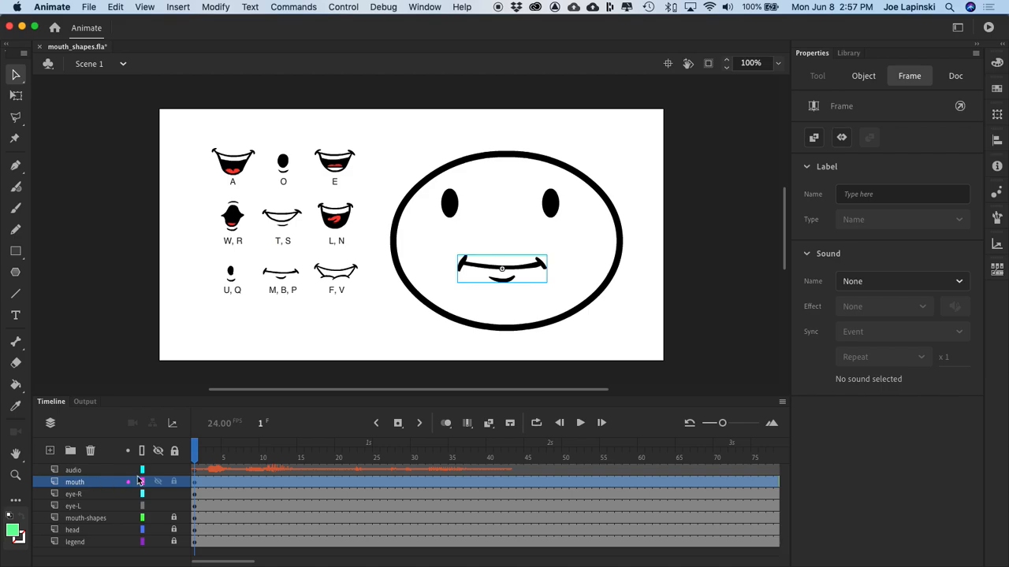
{"action": "left_click", "coordinate": [174, 494]}
{"action": "left_click", "coordinate": [174, 506]}
{"action": "left_click", "coordinate": [174, 470]}
Step: Scrub the opening sound and swap the mouth instance on frame 1 for the o symbol
{"action": "mouse_move", "coordinate": [197, 450]}
{"action": "left_mouse_down"}
{"action": "mouse_move", "coordinate": [212, 452]}
{"action": "mouse_move", "coordinate": [183, 451]}
{"action": "left_mouse_up"}
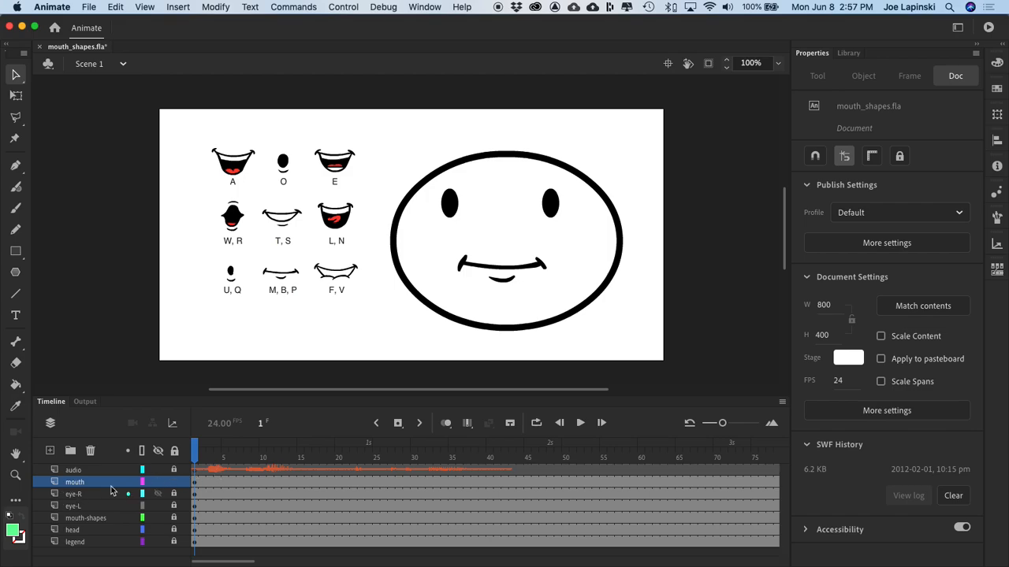
{"action": "left_click", "coordinate": [194, 482]}
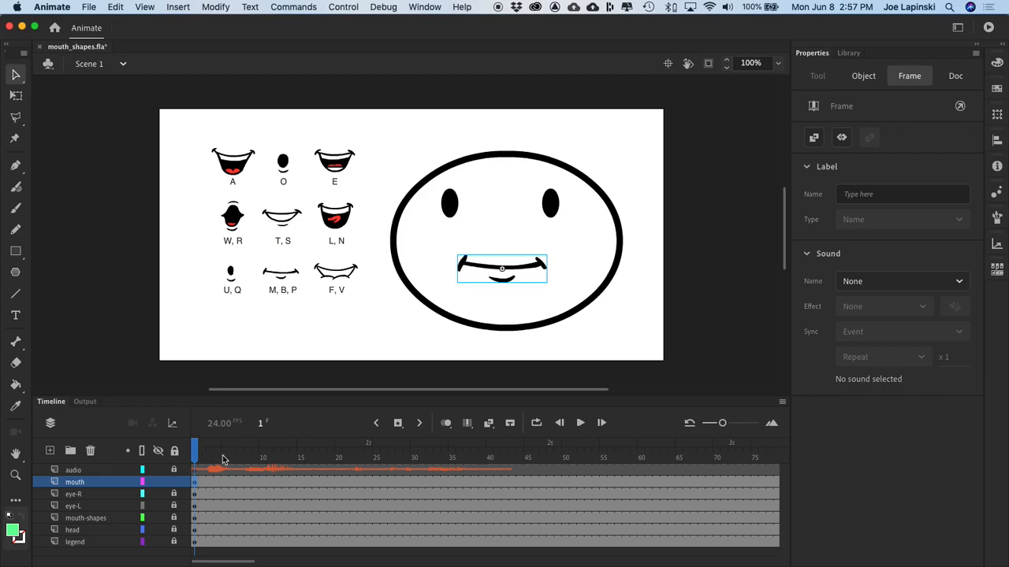
{"action": "left_click", "coordinate": [195, 450]}
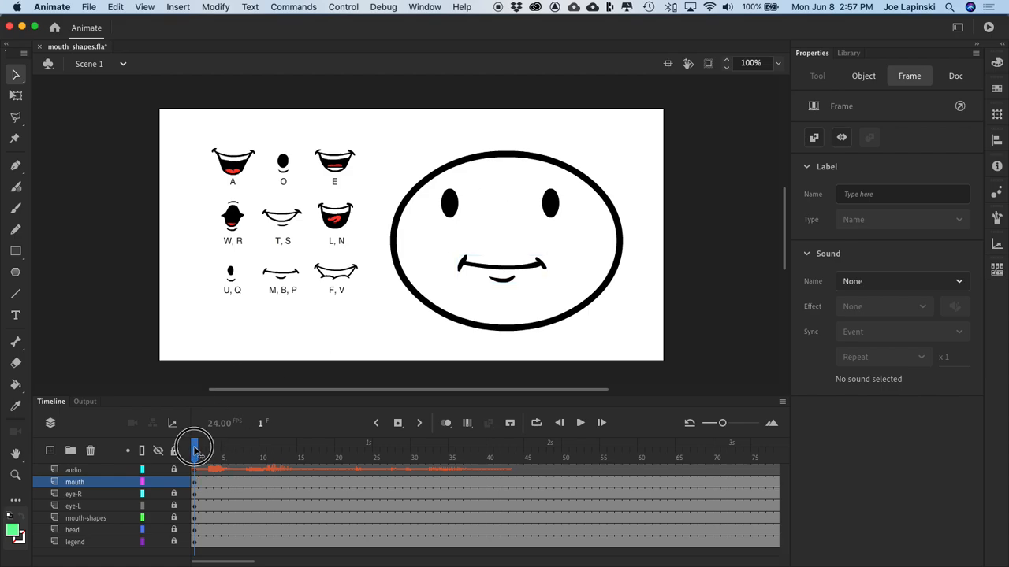
{"action": "left_click_drag", "start_coordinate": [196, 451], "coordinate": [162, 460]}
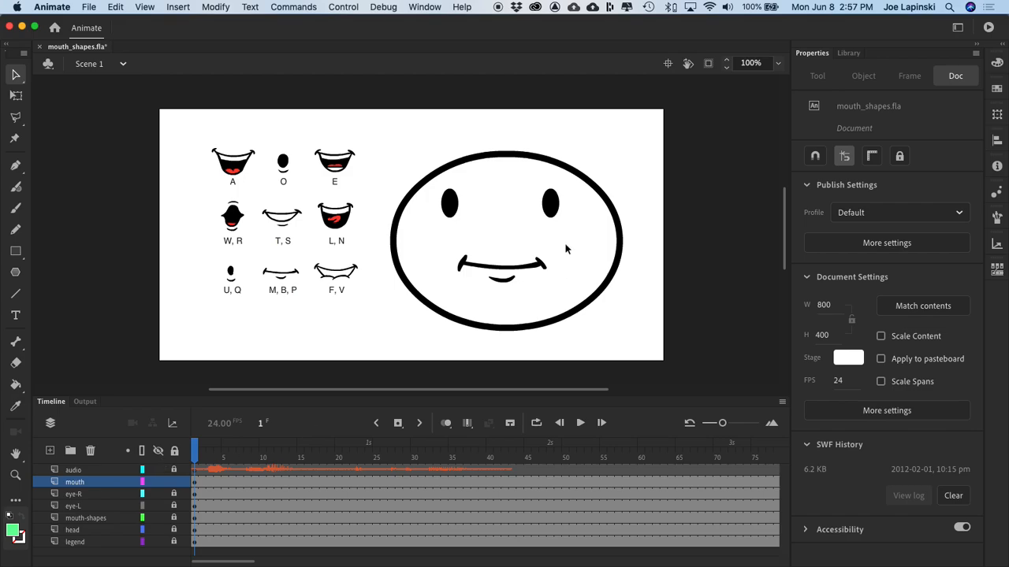
{"action": "left_click", "coordinate": [487, 268]}
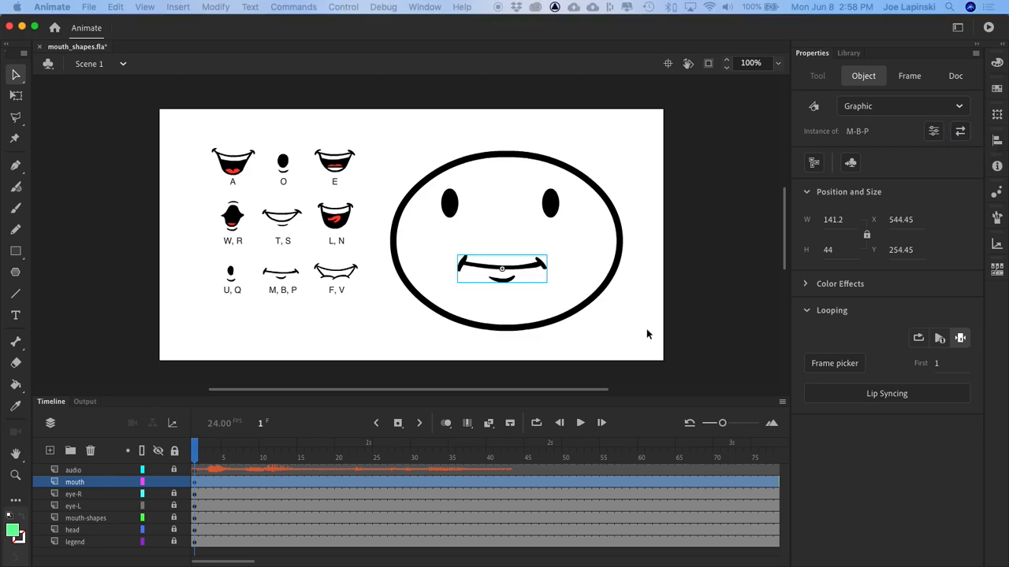
{"action": "left_click_drag", "start_coordinate": [534, 214], "coordinate": [753, 135]}
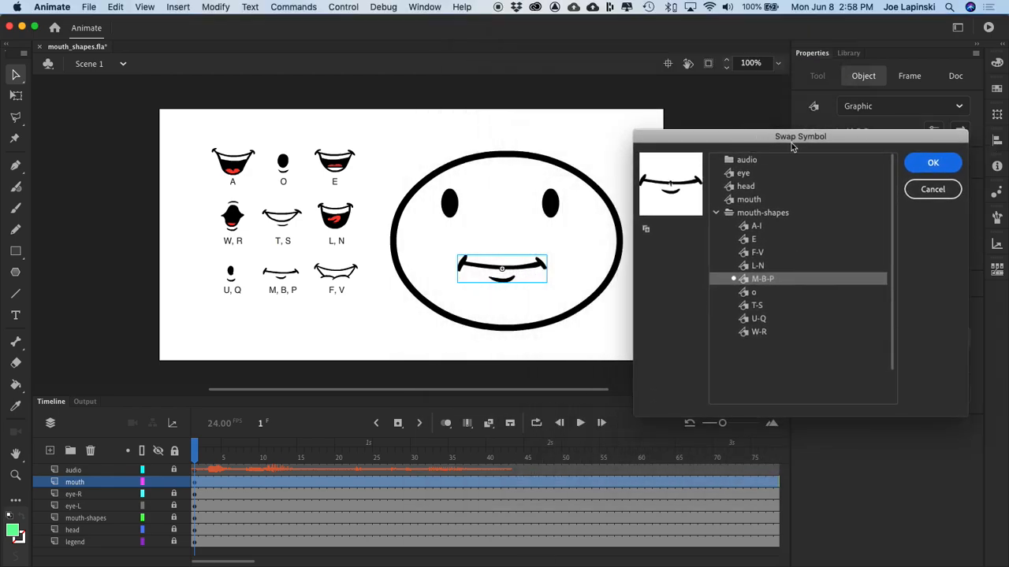
{"action": "left_click", "coordinate": [754, 293]}
{"action": "left_click", "coordinate": [946, 164]}
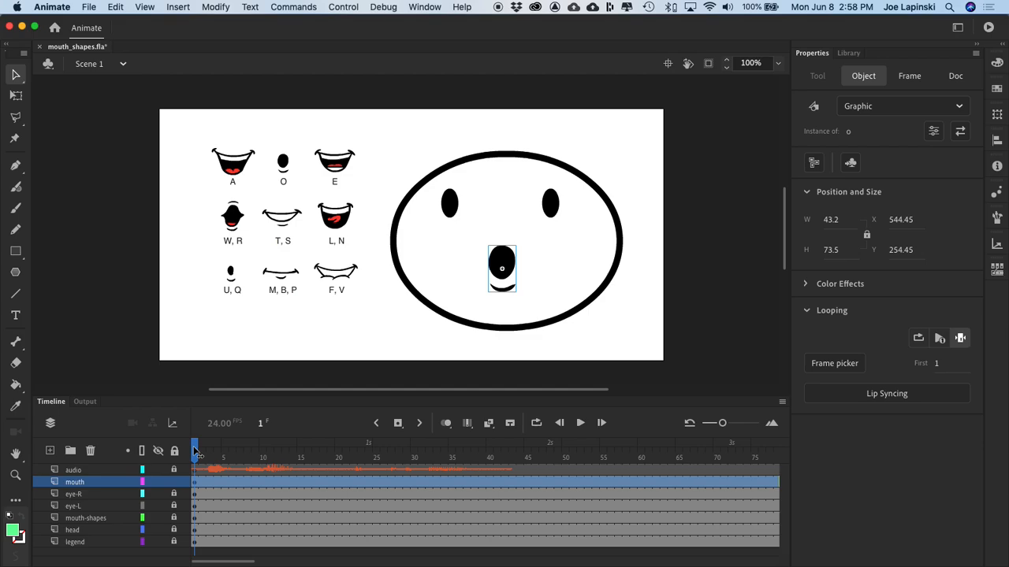
Step: Scrub to the end of the first sound and insert a keyframe at frame 5 of the mouth layer
{"action": "left_click", "coordinate": [849, 52]}
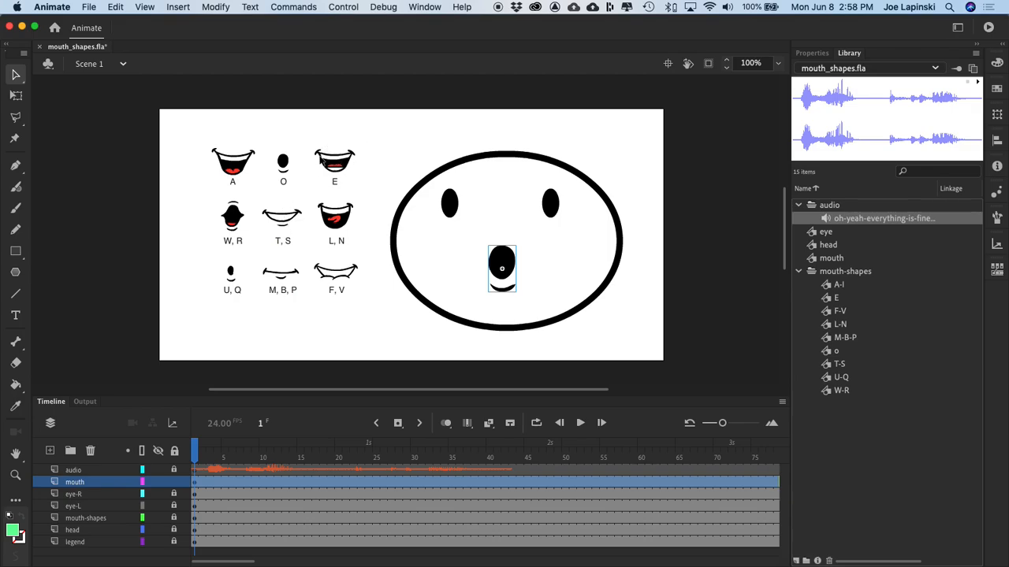
{"action": "left_click", "coordinate": [195, 450]}
{"action": "left_click_drag", "start_coordinate": [195, 452], "coordinate": [228, 454]}
{"action": "left_click", "coordinate": [226, 483]}
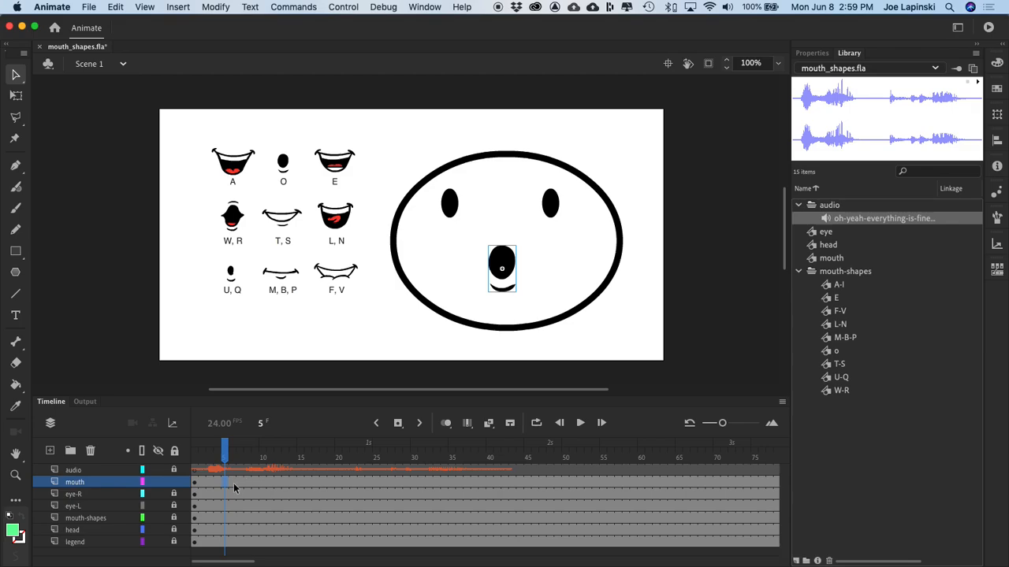
{"action": "right_click", "coordinate": [225, 486]}
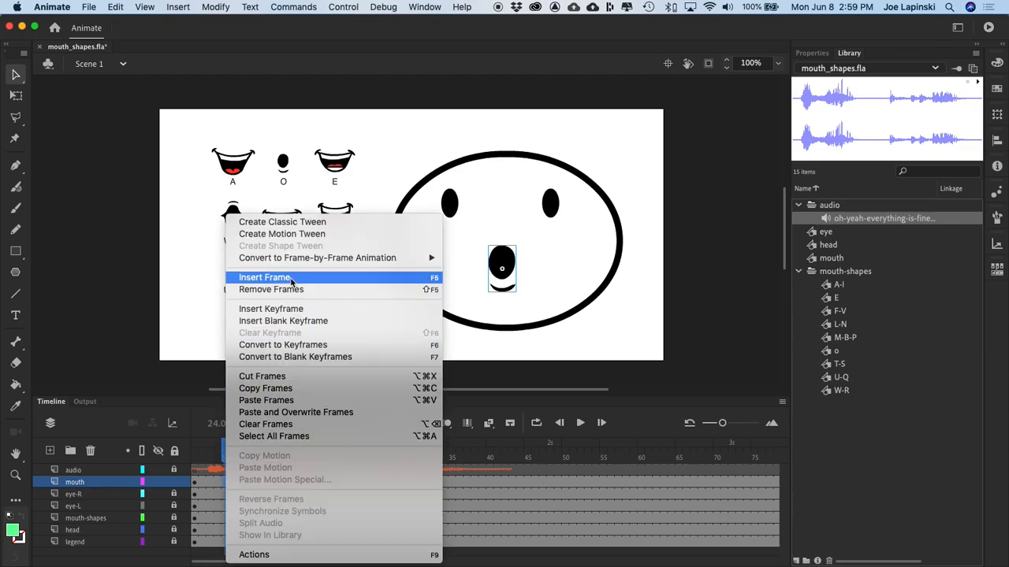
{"action": "left_click", "coordinate": [268, 309]}
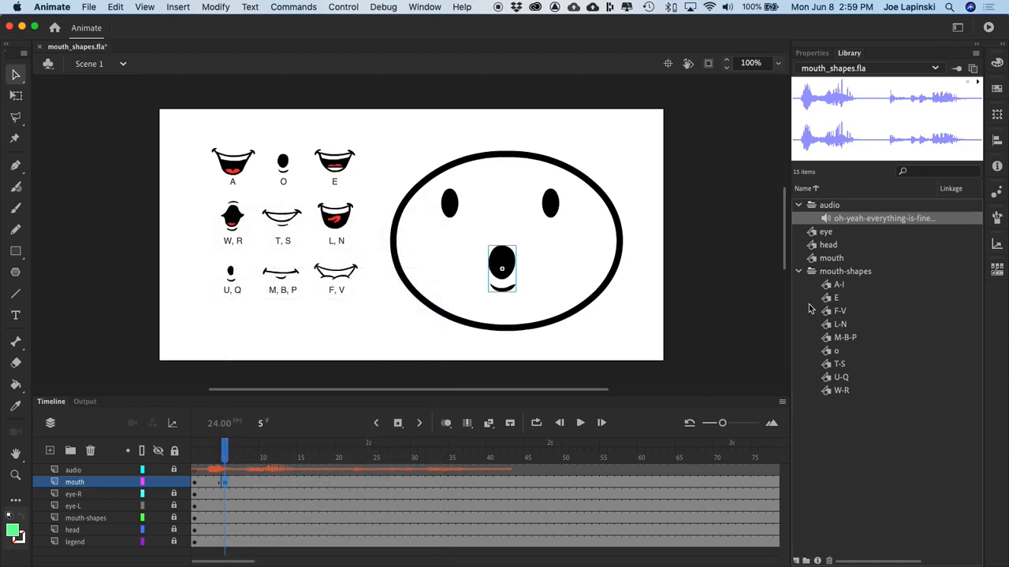
Step: Swap the mouth instance on frame 5 for the E symbol from the mouth-shapes folder
{"action": "left_click", "coordinate": [834, 298]}
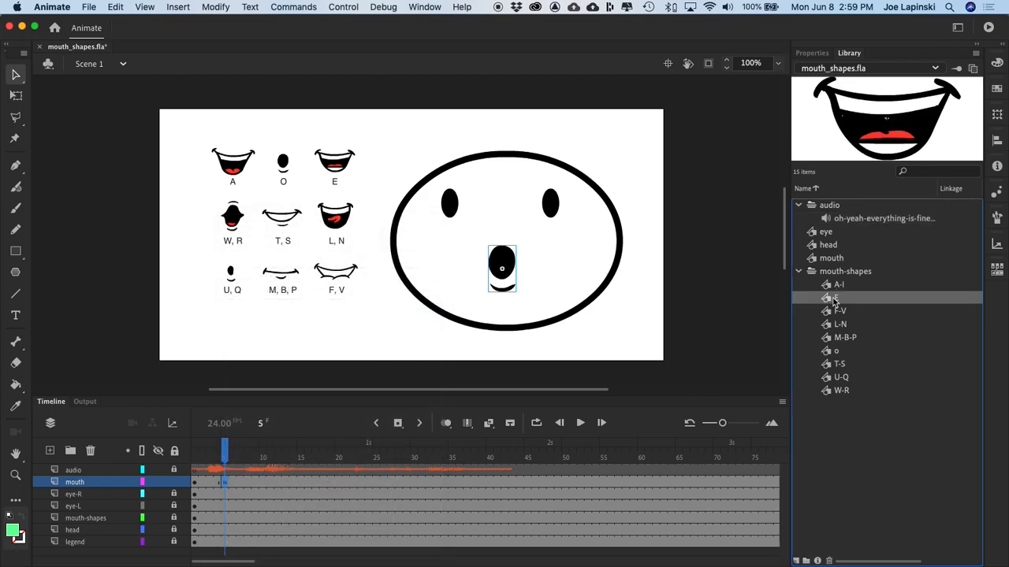
{"action": "left_click", "coordinate": [810, 53]}
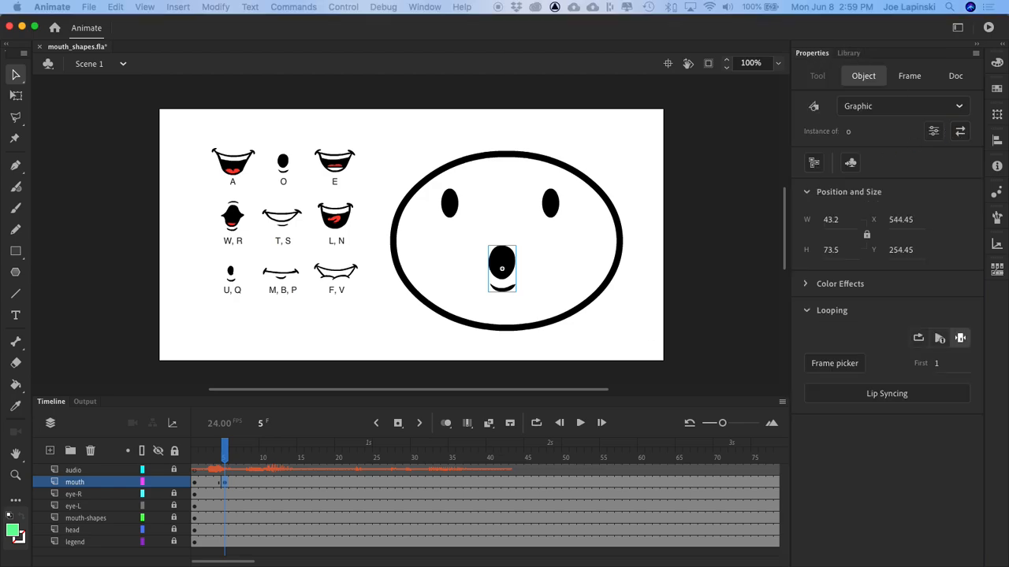
{"action": "left_click", "coordinate": [960, 130]}
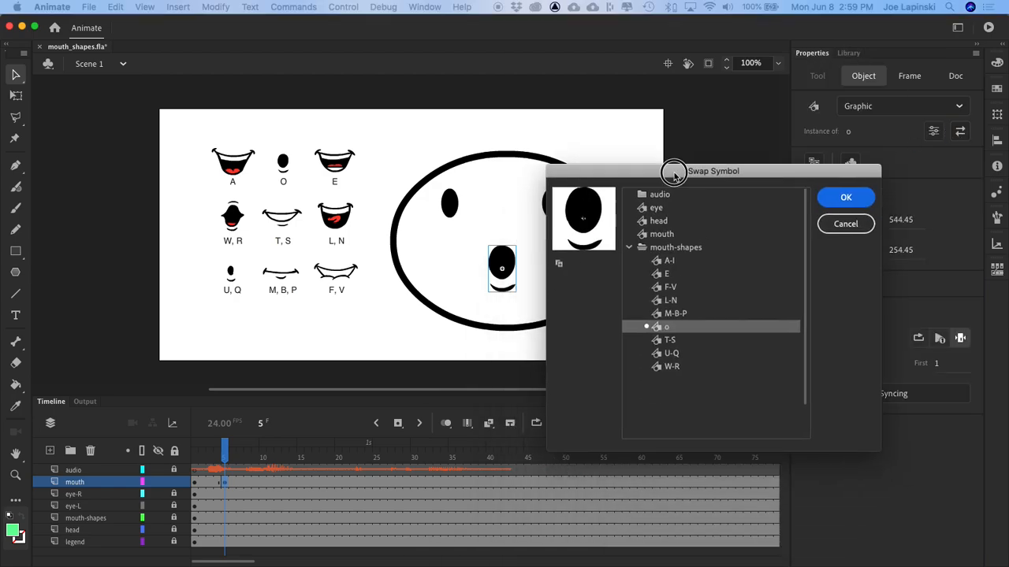
{"action": "left_click", "coordinate": [662, 275]}
{"action": "left_click", "coordinate": [837, 197]}
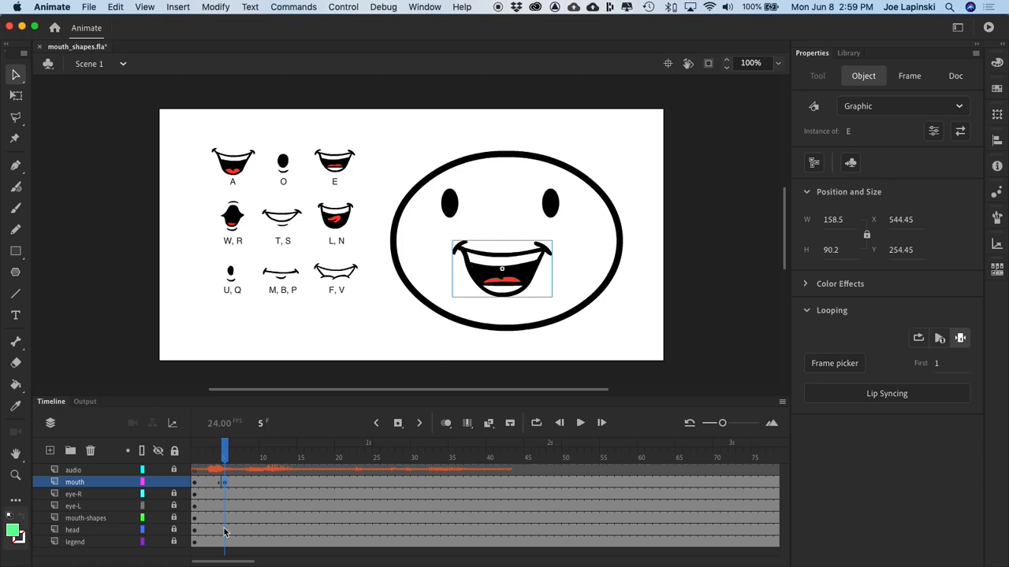
Step: Scrub the audio to frame 9 and insert a keyframe there on the mouth layer
{"action": "left_click", "coordinate": [226, 452]}
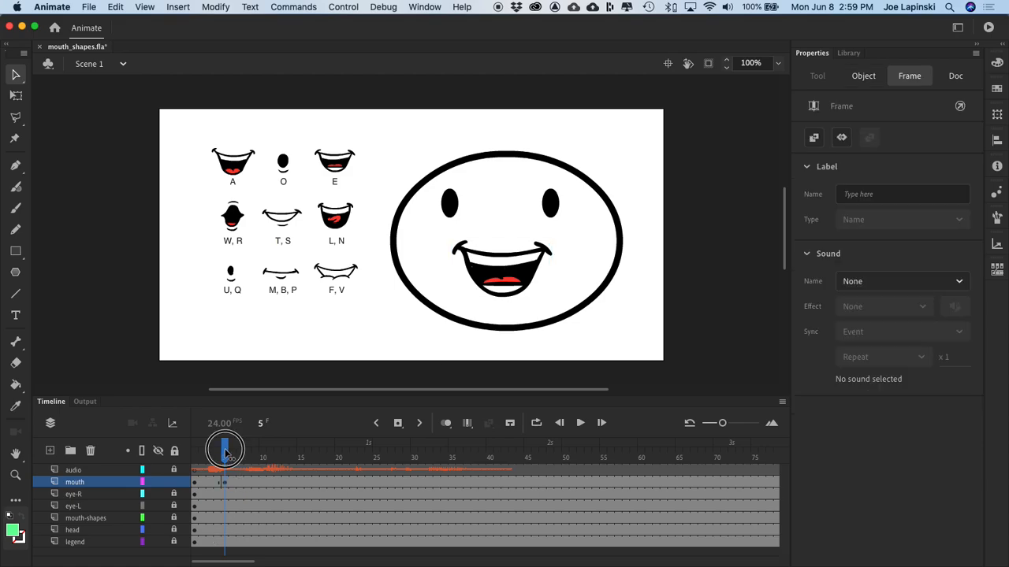
{"action": "left_click_drag", "start_coordinate": [226, 452], "coordinate": [258, 454]}
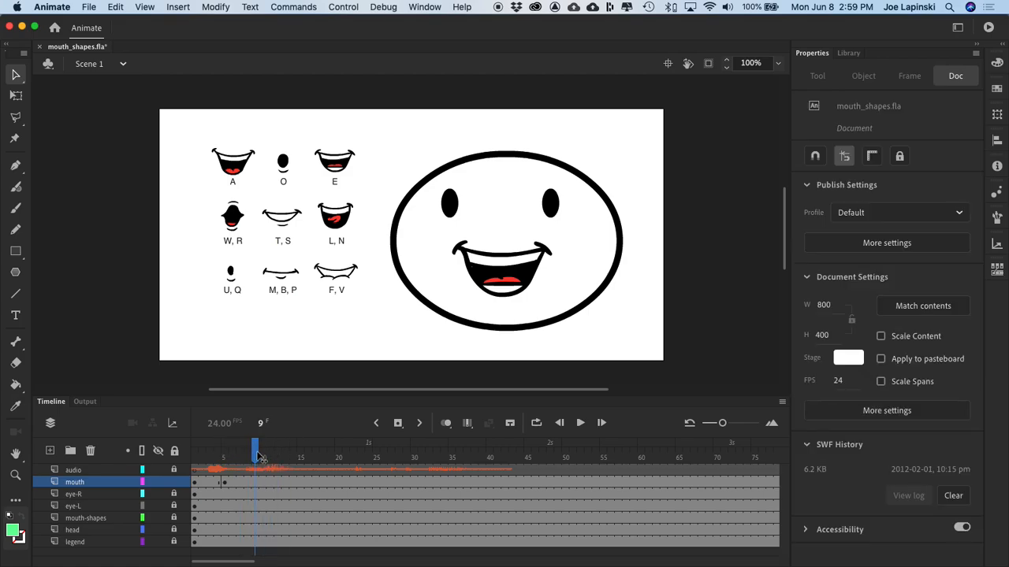
{"action": "left_click", "coordinate": [255, 484]}
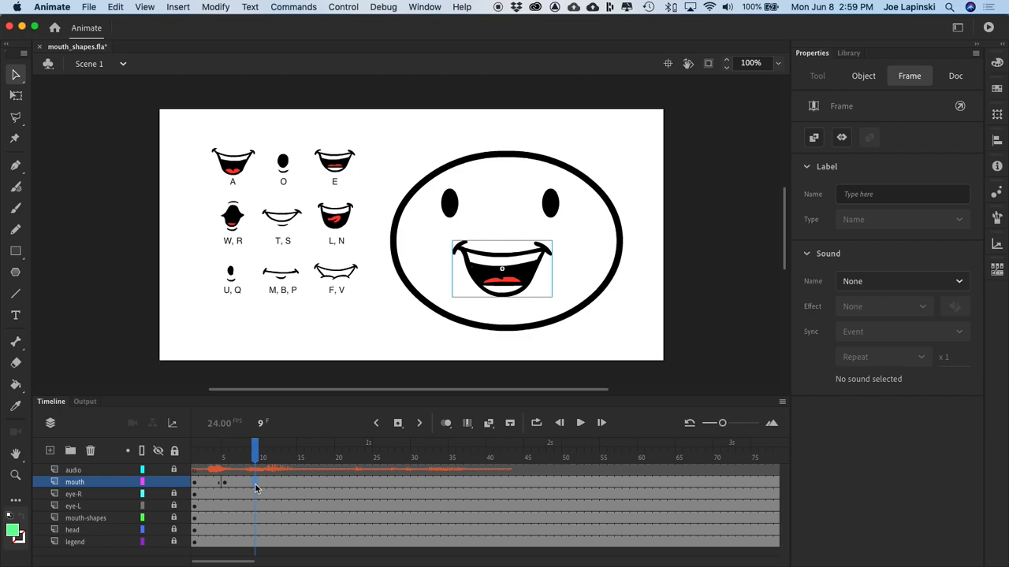
{"action": "right_click", "coordinate": [255, 489]}
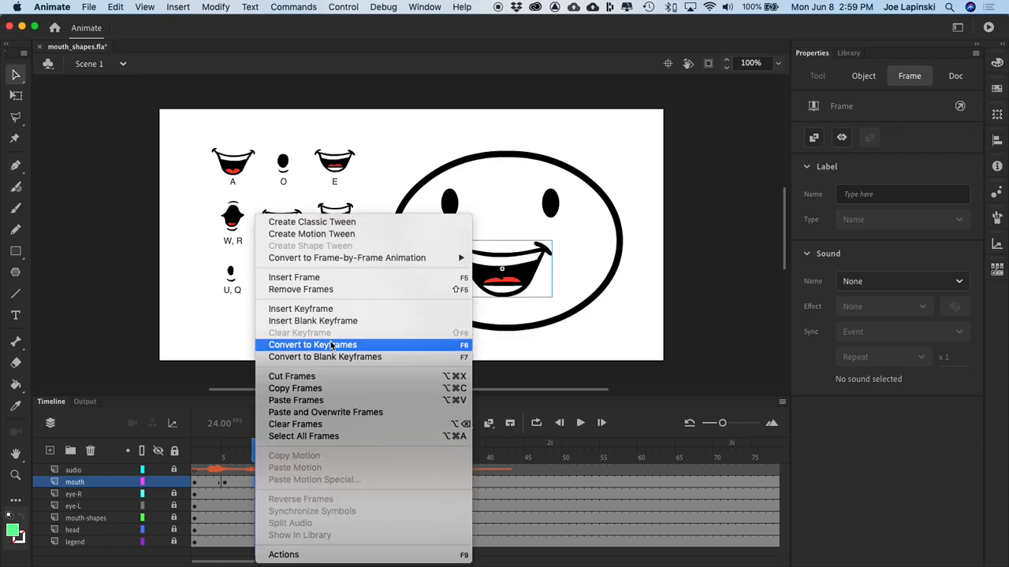
{"action": "left_click", "coordinate": [299, 307]}
Step: Swap the mouth instance on frame 9 for the A-I symbol
{"action": "left_click", "coordinate": [528, 268]}
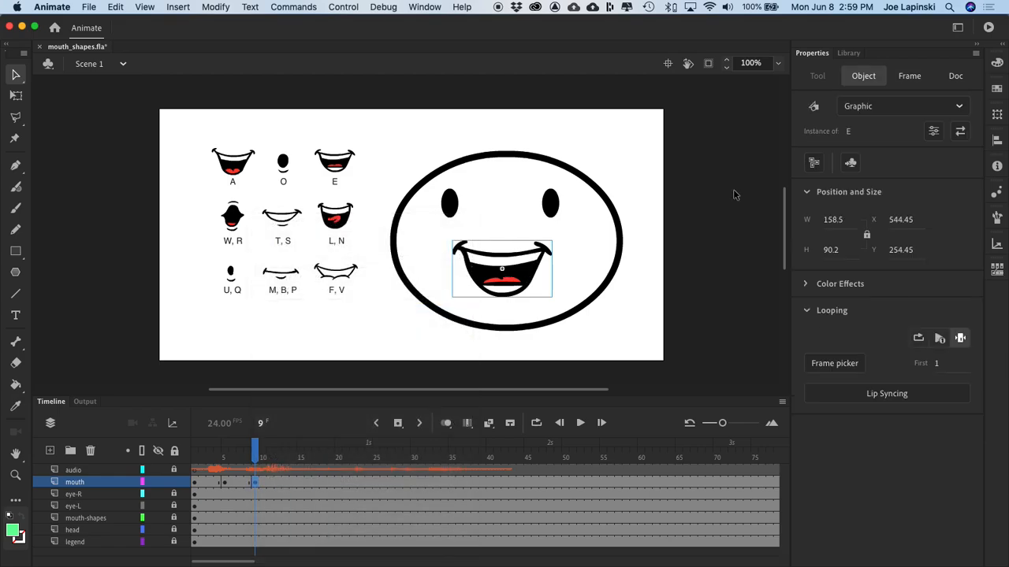
{"action": "left_click", "coordinate": [964, 130]}
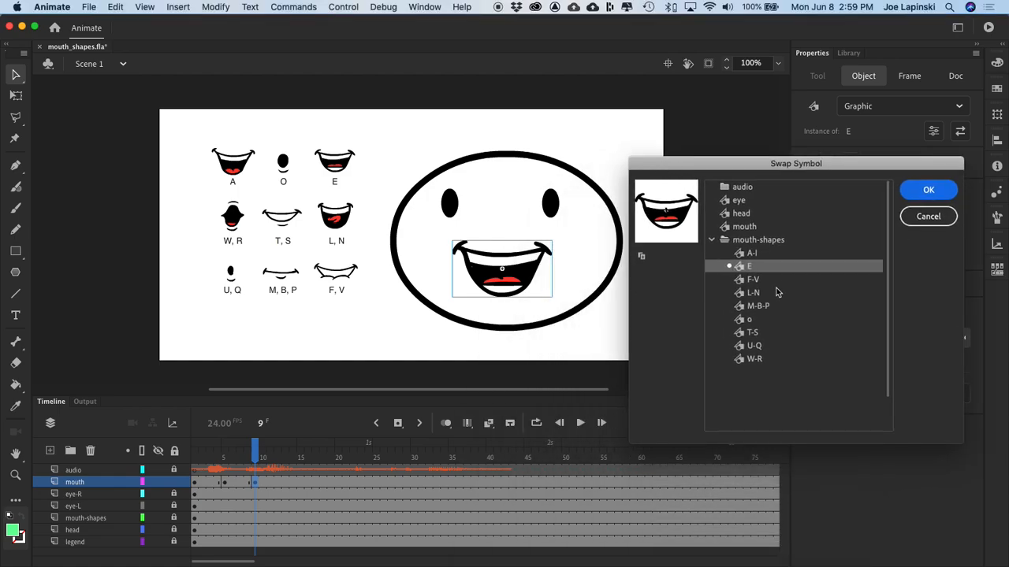
{"action": "left_click", "coordinate": [742, 253]}
{"action": "left_click", "coordinate": [924, 195]}
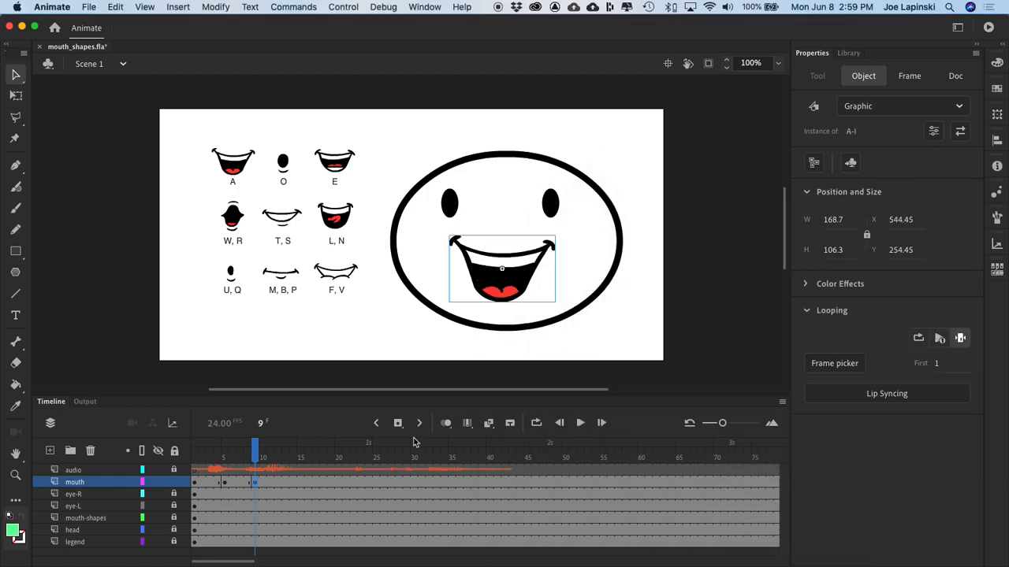
Step: Scrub the audio to frame 15 and insert a keyframe there on the mouth layer
{"action": "left_click_drag", "start_coordinate": [255, 451], "coordinate": [302, 467]}
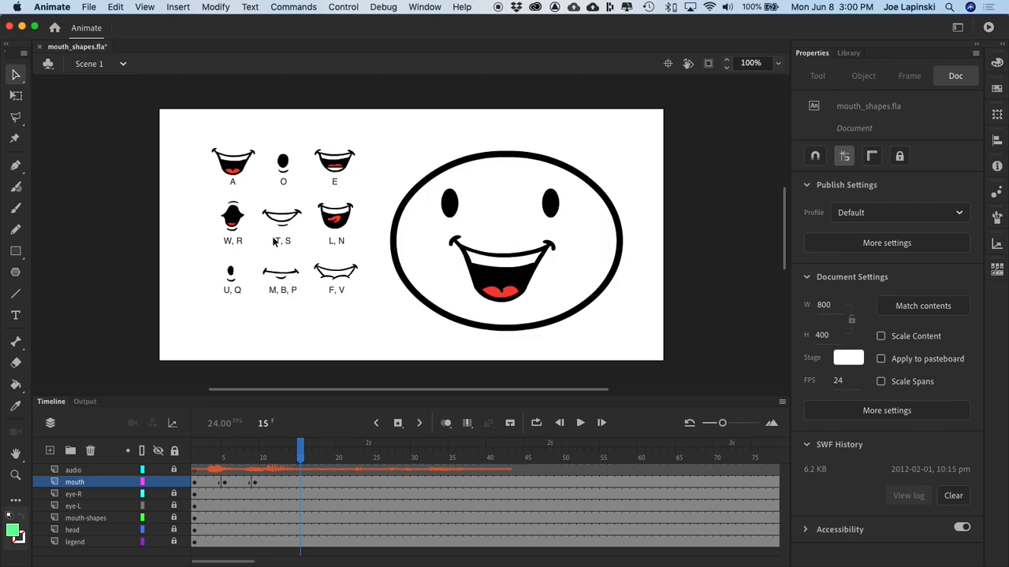
{"action": "left_click", "coordinate": [300, 483]}
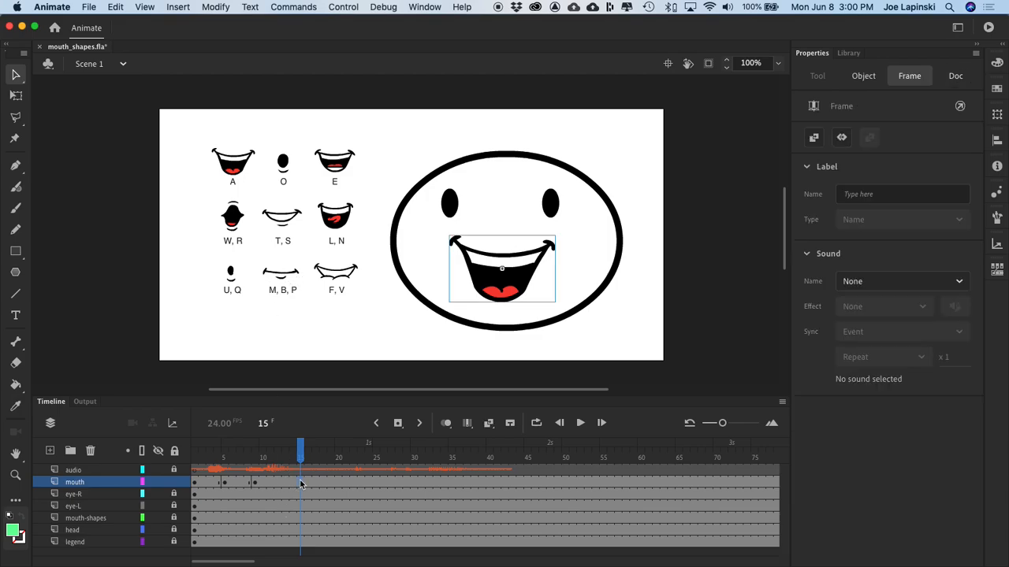
{"action": "right_click", "coordinate": [300, 483]}
{"action": "left_click", "coordinate": [366, 307]}
Step: Swap the mouth instance on frame 15 for the T-S symbol
{"action": "left_click", "coordinate": [525, 266]}
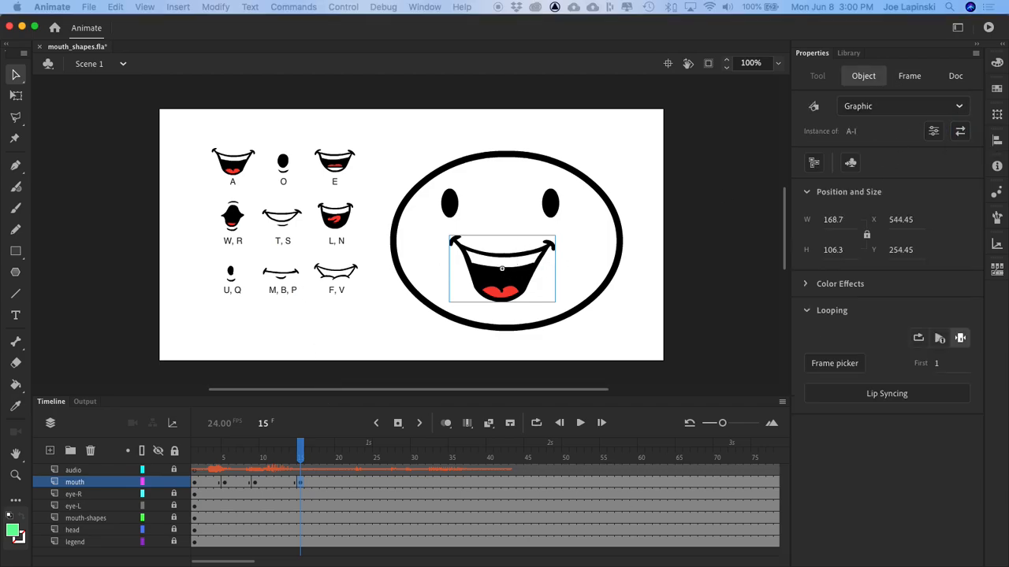
{"action": "left_click_drag", "start_coordinate": [599, 566], "coordinate": [663, 127]}
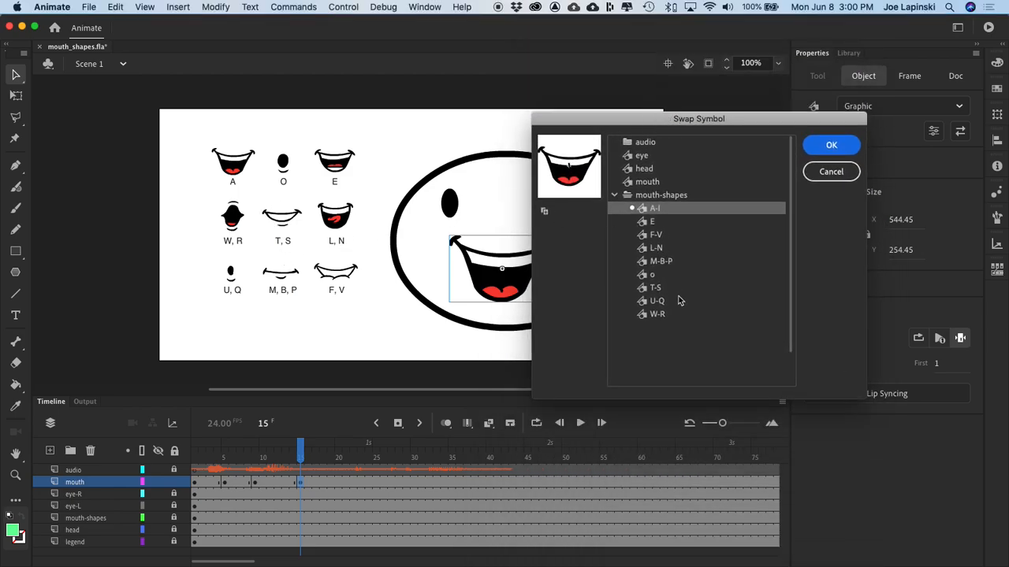
{"action": "left_click", "coordinate": [643, 289]}
{"action": "left_click", "coordinate": [830, 144]}
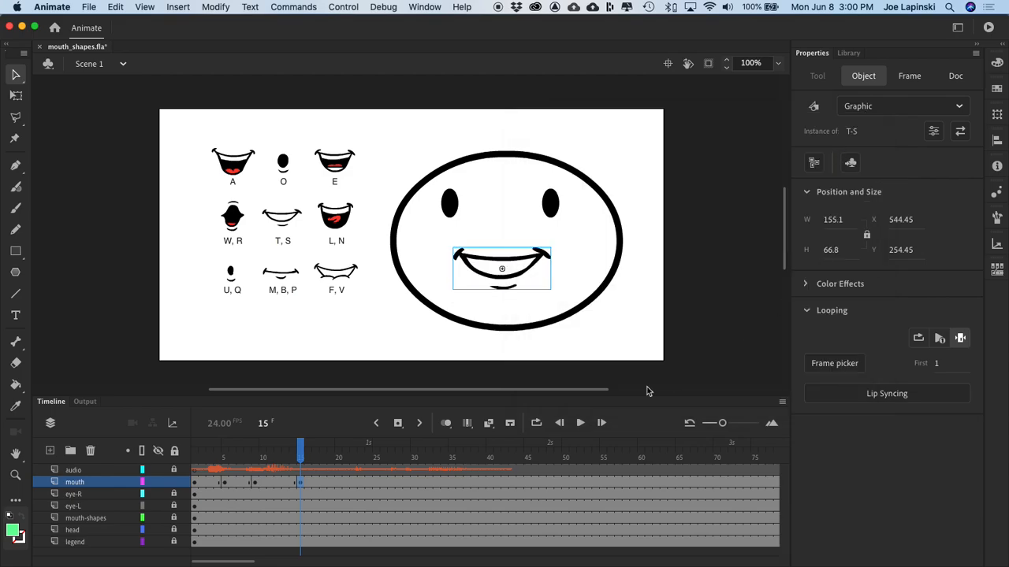
Step: Play back the lip-sync made so far and insert a keyframe at frame 22 of the mouth layer
{"action": "left_click_drag", "start_coordinate": [300, 450], "coordinate": [272, 478]}
{"action": "key", "text": "Return"}
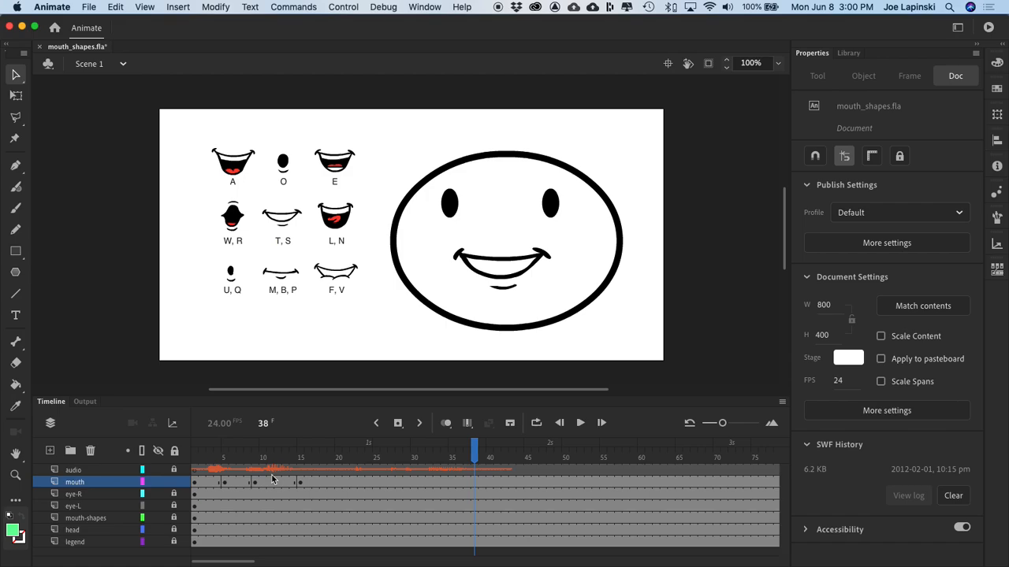
{"action": "left_click", "coordinate": [362, 458]}
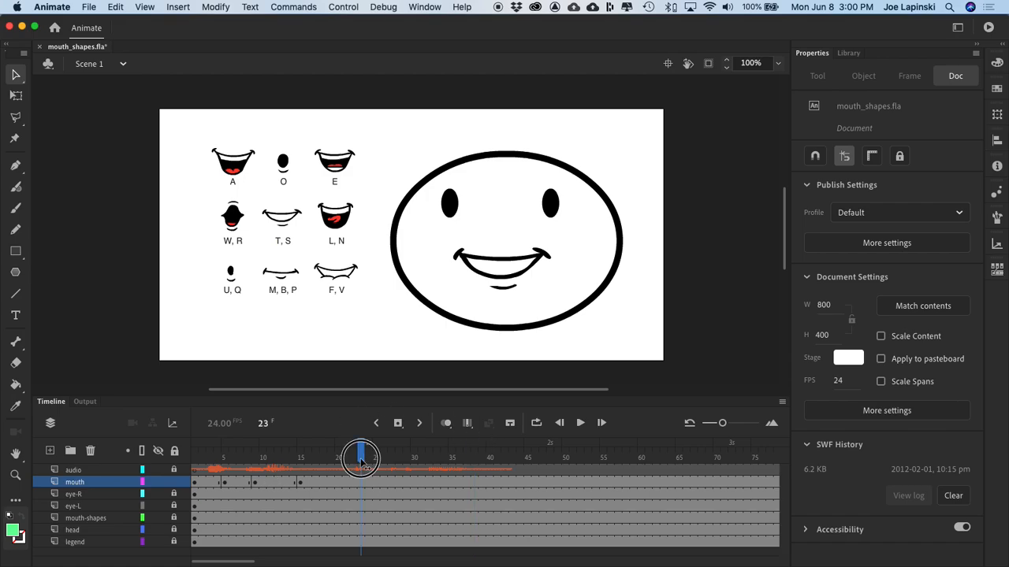
{"action": "mouse_move", "coordinate": [362, 458]}
{"action": "left_mouse_down"}
{"action": "mouse_move", "coordinate": [342, 459]}
{"action": "mouse_move", "coordinate": [353, 459]}
{"action": "left_mouse_up"}
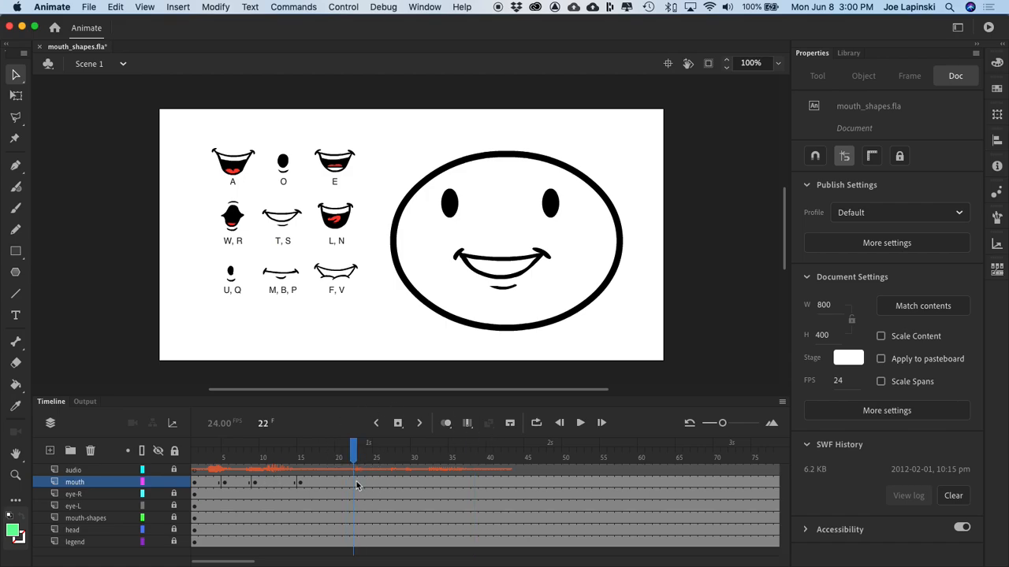
{"action": "left_click", "coordinate": [355, 484]}
{"action": "right_click", "coordinate": [355, 486]}
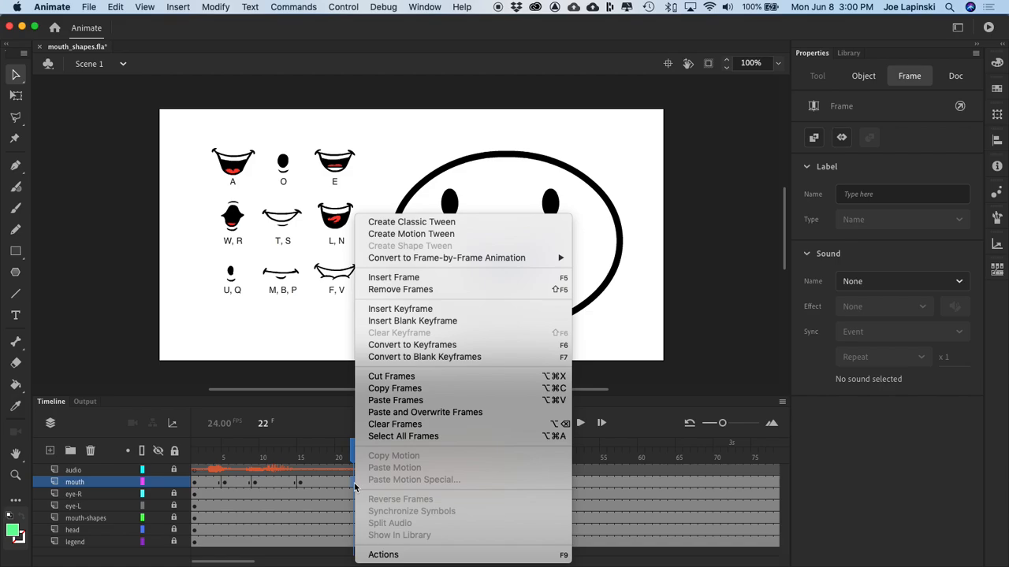
{"action": "left_click", "coordinate": [425, 311]}
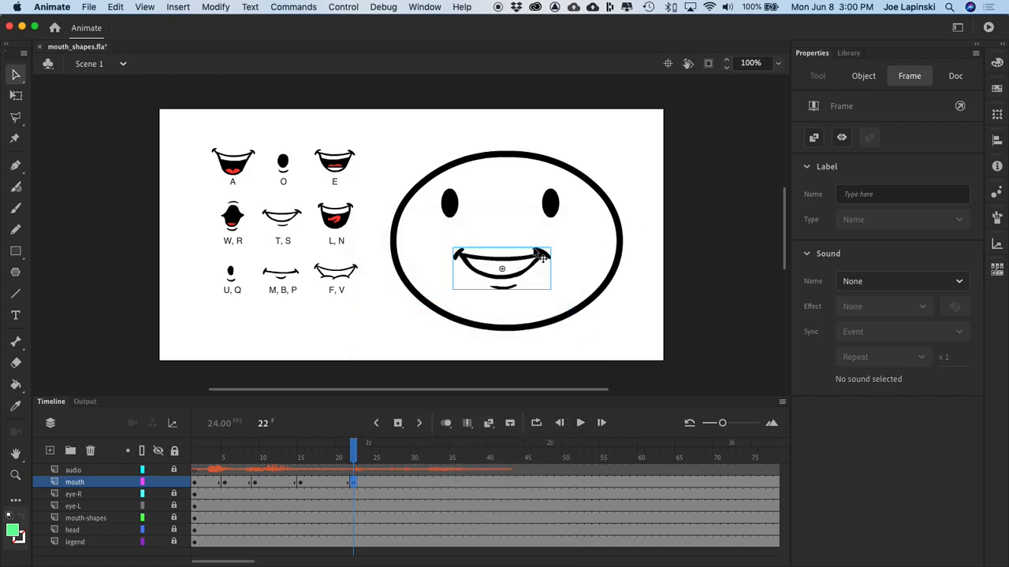
Step: Swap the mouth instance on frame 22 for the E symbol
{"action": "left_click", "coordinate": [529, 269]}
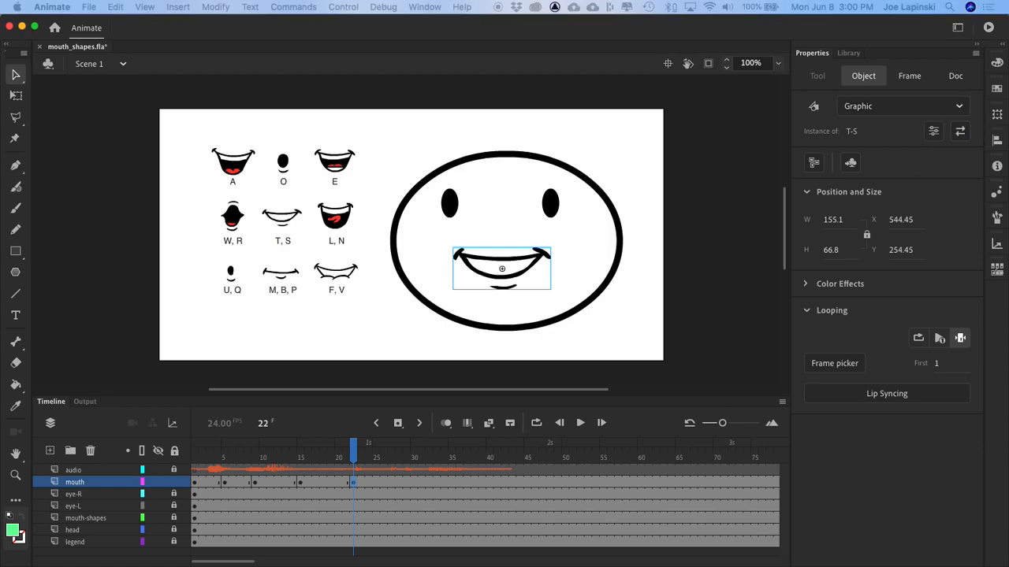
{"action": "left_click", "coordinate": [960, 130]}
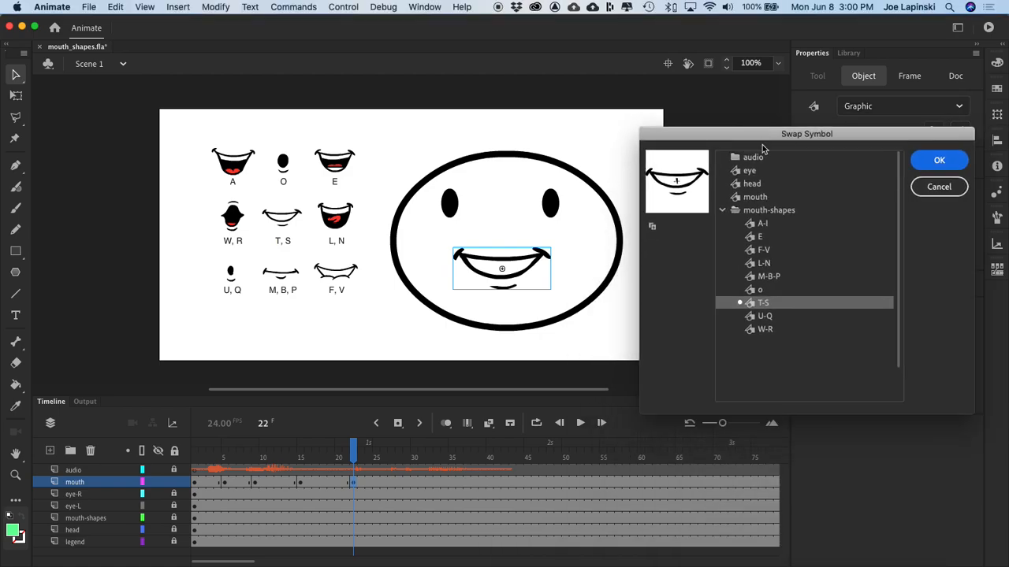
{"action": "left_click", "coordinate": [755, 238]}
{"action": "left_click", "coordinate": [936, 160]}
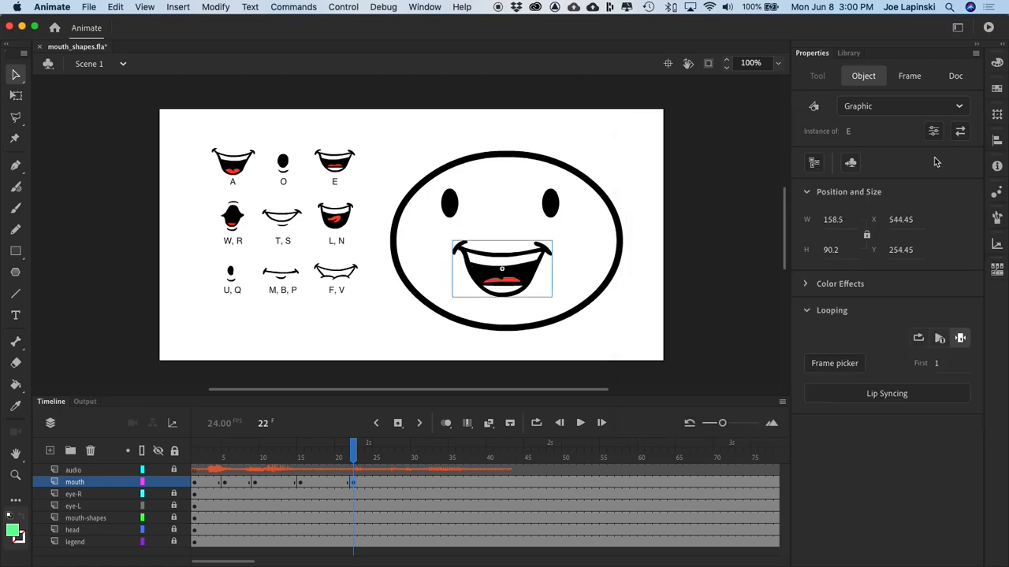
Step: Insert a keyframe at frame 24 of the mouth layer and swap its mouth instance for the F-V symbol
{"action": "left_click", "coordinate": [361, 456]}
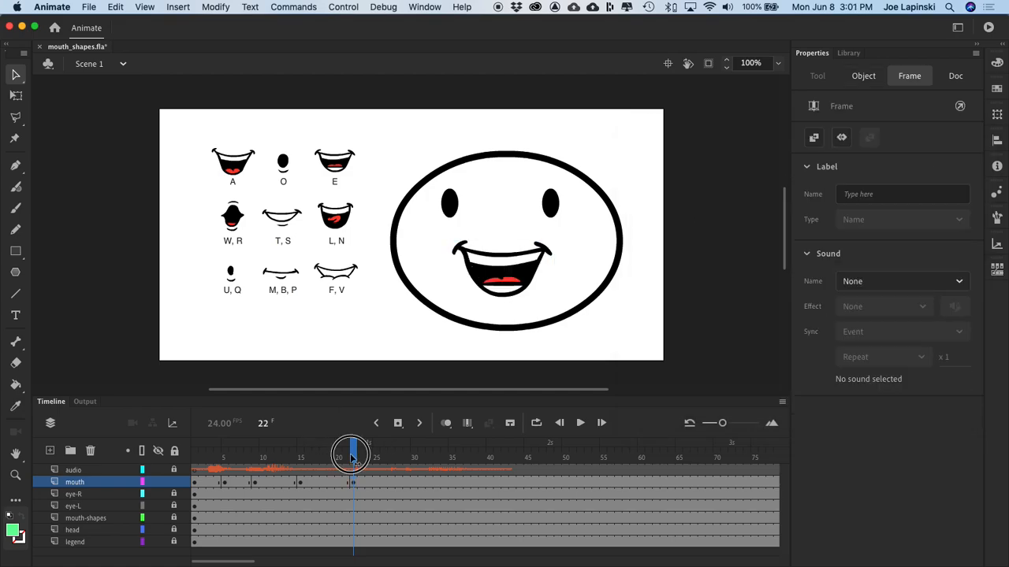
{"action": "left_click_drag", "start_coordinate": [366, 459], "coordinate": [369, 459]}
{"action": "left_click", "coordinate": [369, 483]}
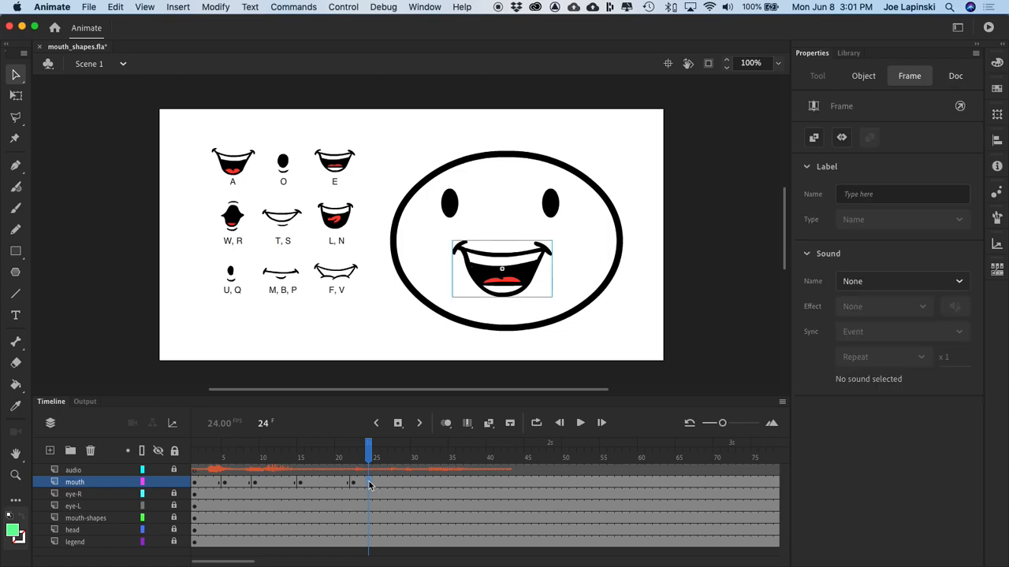
{"action": "right_click", "coordinate": [369, 485]}
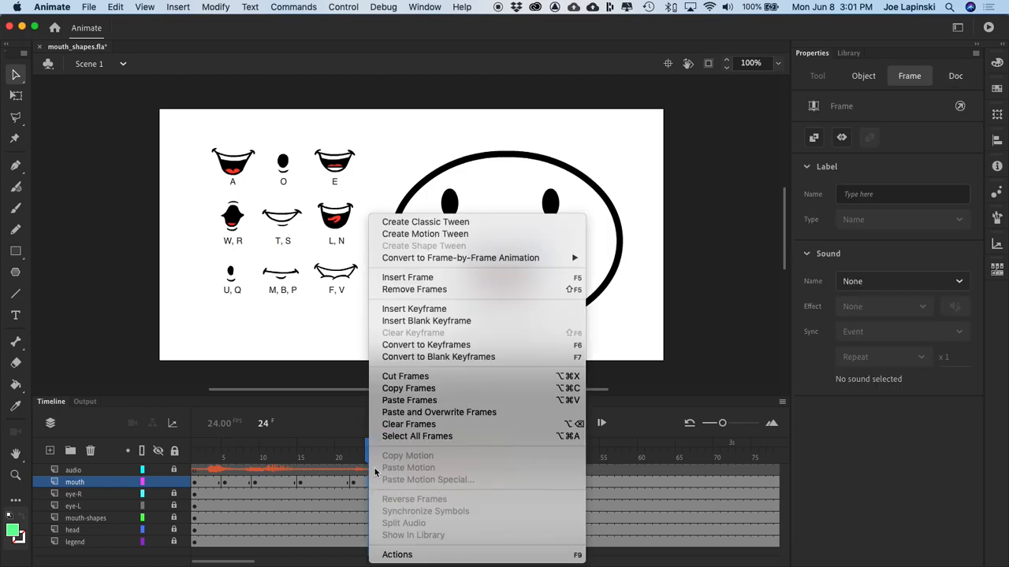
{"action": "left_click", "coordinate": [414, 309]}
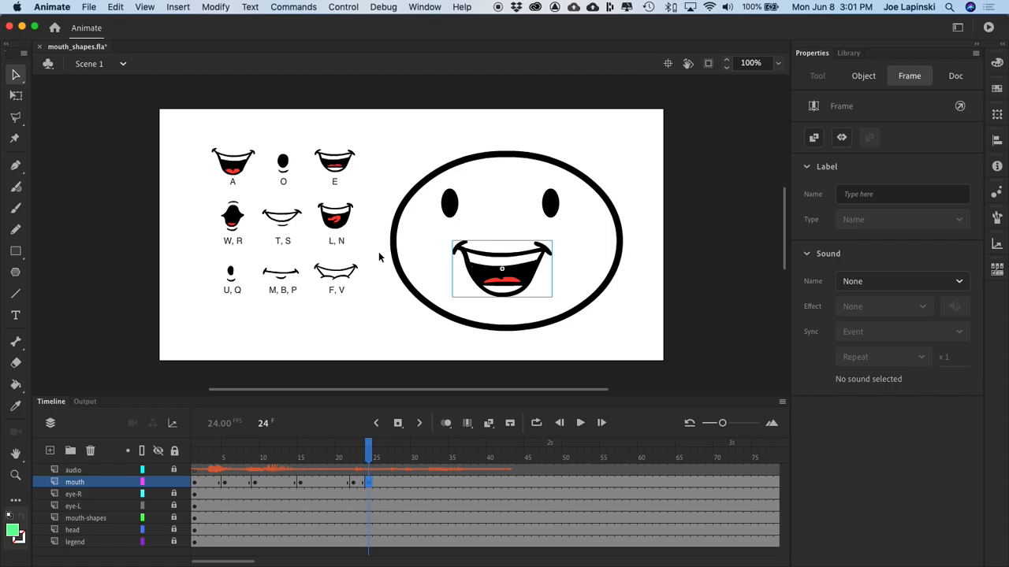
{"action": "left_click", "coordinate": [516, 276]}
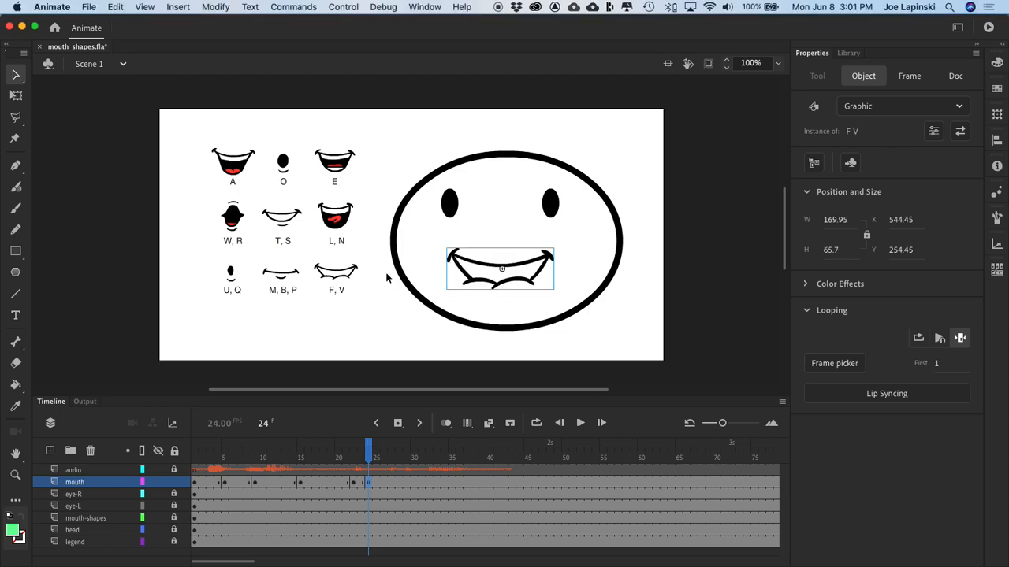
Step: Scrub through the audio, insert a keyframe at frame 26 of the mouth layer and swap its mouth instance for the W-R symbol
{"action": "left_click_drag", "start_coordinate": [370, 452], "coordinate": [368, 492]}
{"action": "left_click_drag", "start_coordinate": [368, 493], "coordinate": [171, 513]}
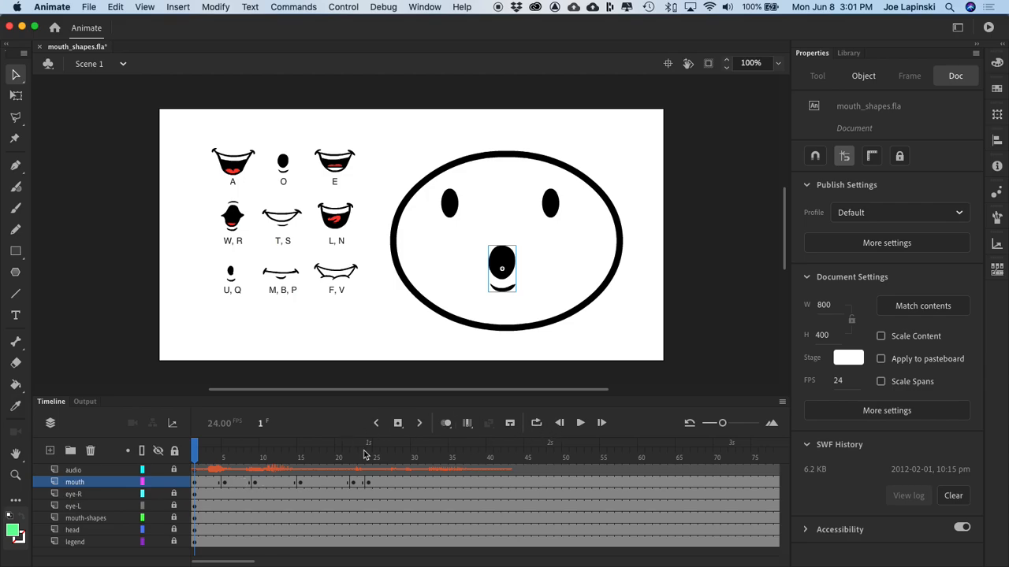
{"action": "left_click_drag", "start_coordinate": [365, 459], "coordinate": [391, 471]}
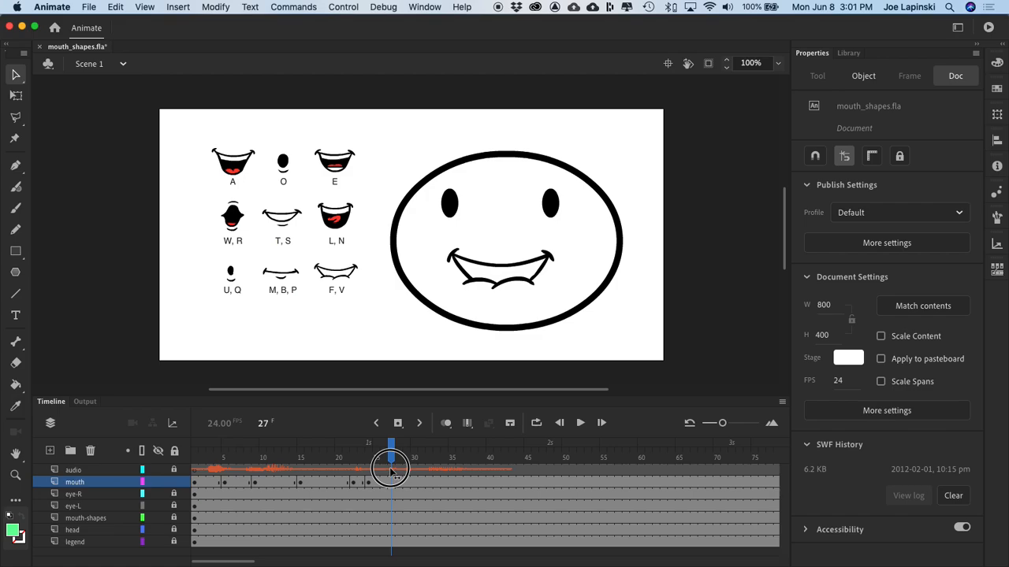
{"action": "mouse_move", "coordinate": [391, 471]}
{"action": "left_mouse_down"}
{"action": "mouse_move", "coordinate": [354, 473]}
{"action": "mouse_move", "coordinate": [443, 475]}
{"action": "mouse_move", "coordinate": [349, 484]}
{"action": "mouse_move", "coordinate": [383, 487]}
{"action": "left_mouse_up"}
{"action": "left_click", "coordinate": [387, 483]}
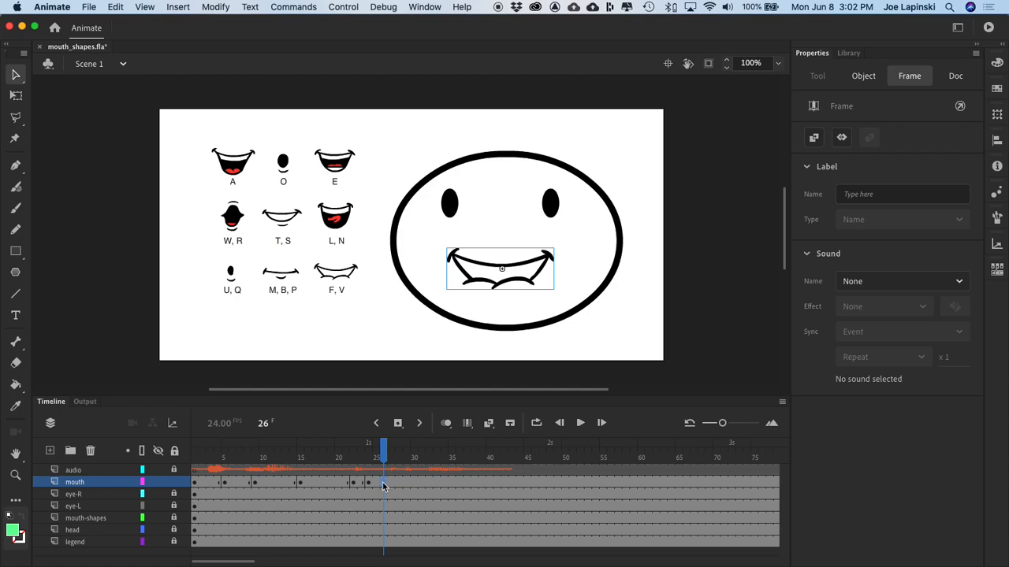
{"action": "right_click", "coordinate": [383, 486]}
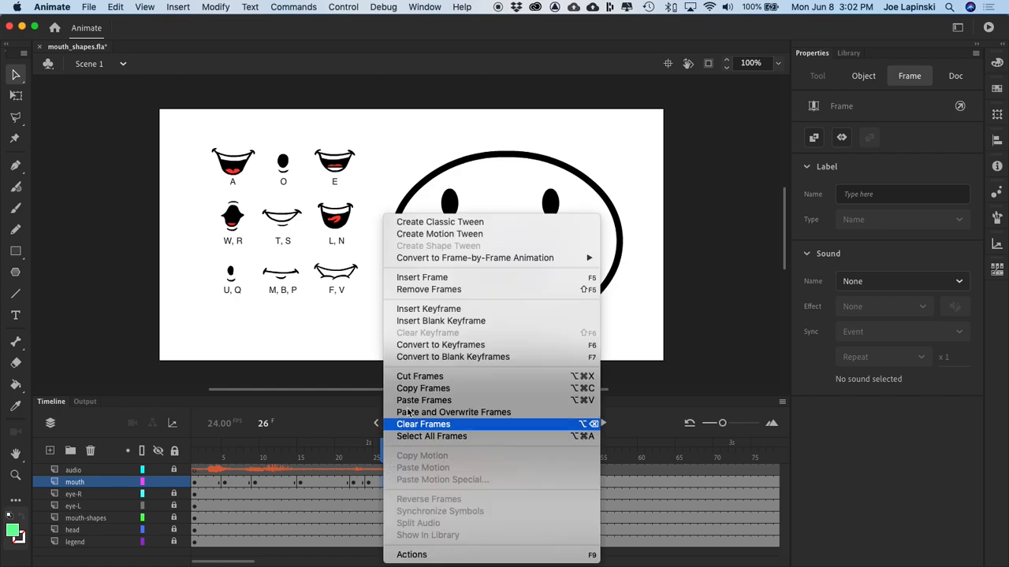
{"action": "left_click", "coordinate": [490, 311]}
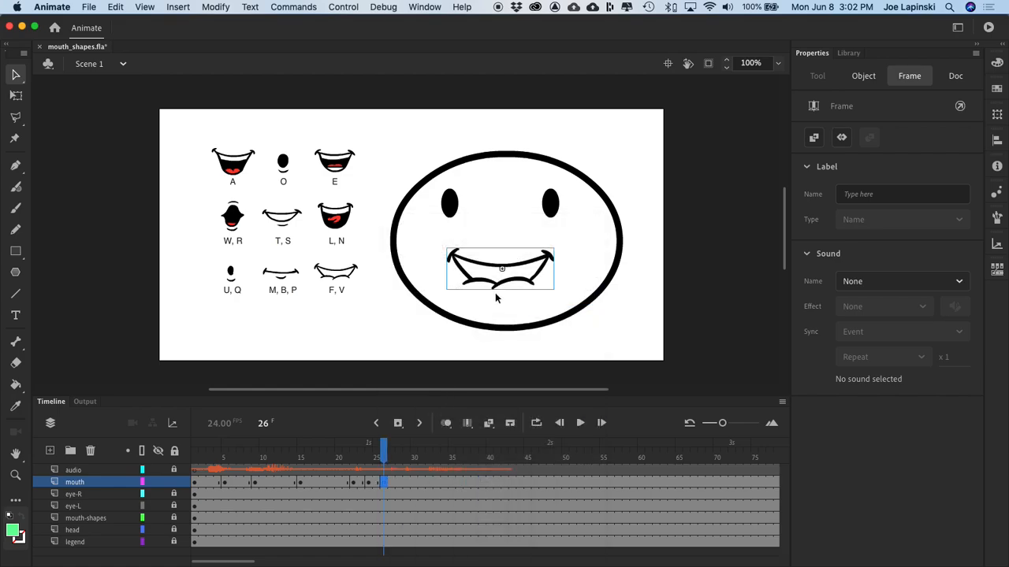
{"action": "left_click", "coordinate": [518, 264]}
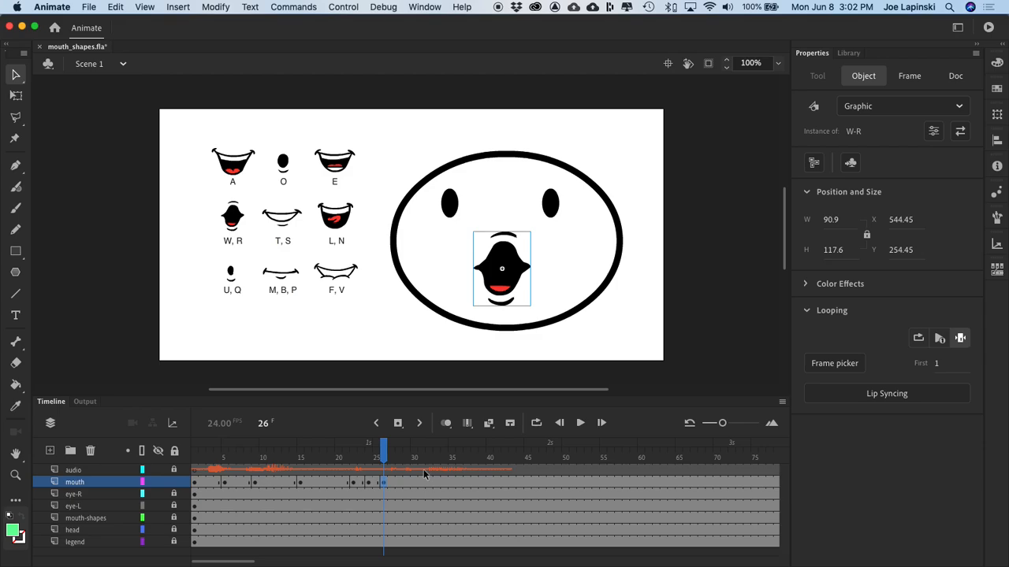
Step: Scrub the audio to frame 27 and preview the A-I mouth shape in the library
{"action": "mouse_move", "coordinate": [385, 449]}
{"action": "left_mouse_down"}
{"action": "mouse_move", "coordinate": [355, 450]}
{"action": "mouse_move", "coordinate": [413, 461]}
{"action": "mouse_move", "coordinate": [386, 457]}
{"action": "mouse_move", "coordinate": [391, 464]}
{"action": "left_mouse_up"}
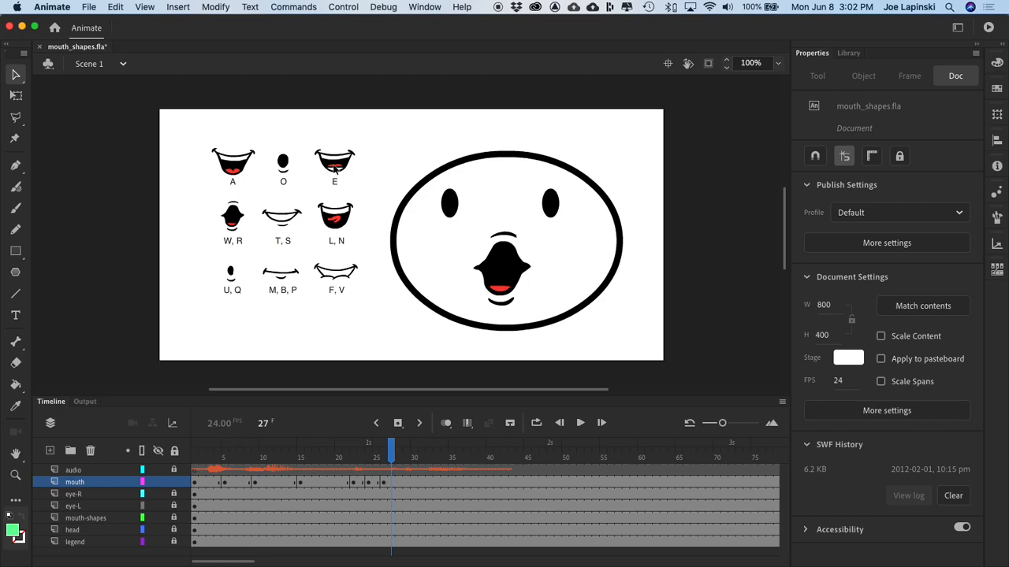
{"action": "left_click", "coordinate": [848, 53]}
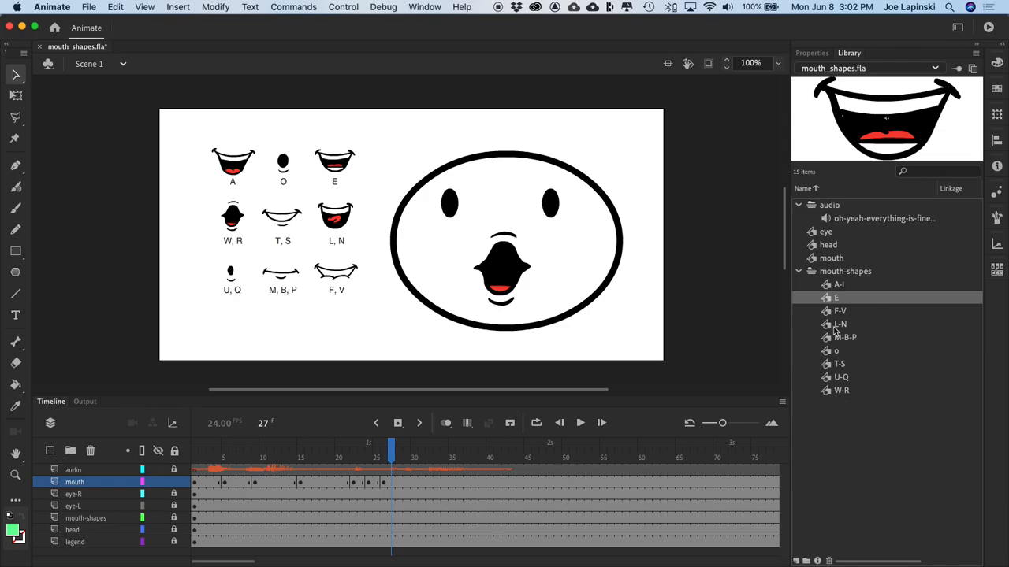
{"action": "left_click", "coordinate": [828, 286]}
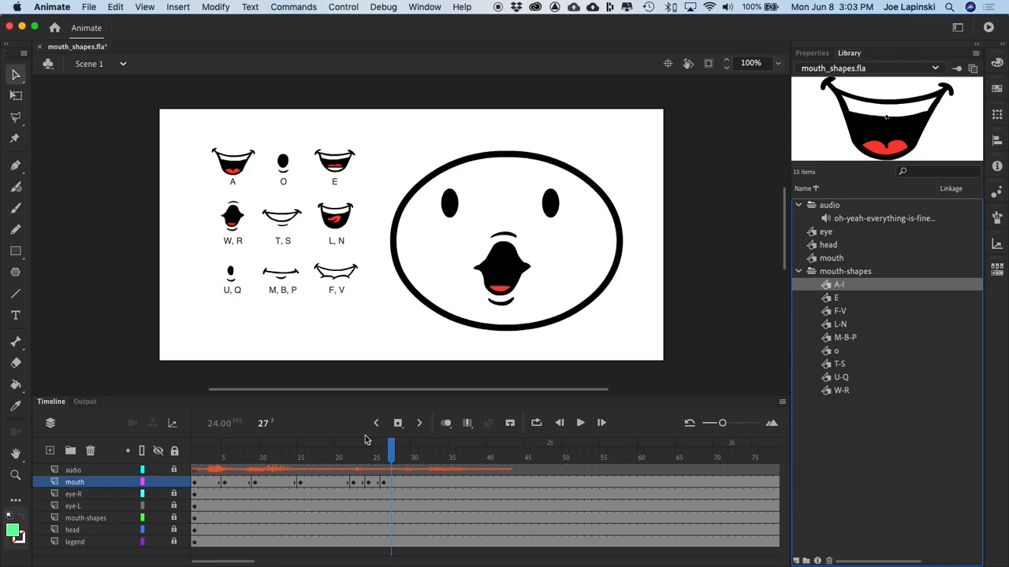
Step: Insert a keyframe at frame 27 of the mouth layer and swap its mouth instance for the A-I symbol
{"action": "left_click", "coordinate": [392, 454]}
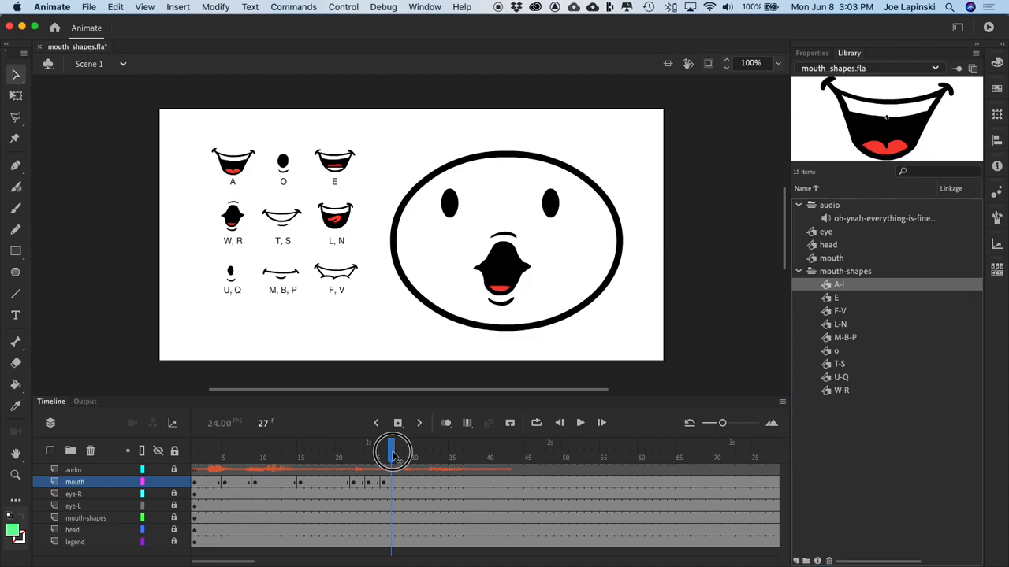
{"action": "mouse_move", "coordinate": [392, 453]}
{"action": "left_mouse_down"}
{"action": "mouse_move", "coordinate": [365, 456]}
{"action": "mouse_move", "coordinate": [402, 461]}
{"action": "mouse_move", "coordinate": [392, 457]}
{"action": "left_mouse_up"}
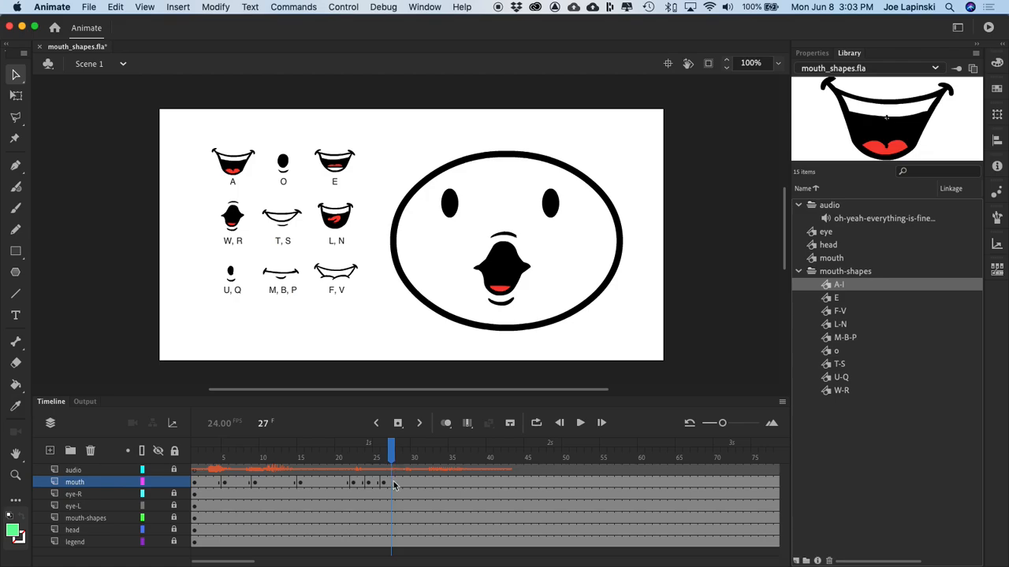
{"action": "left_click", "coordinate": [394, 484]}
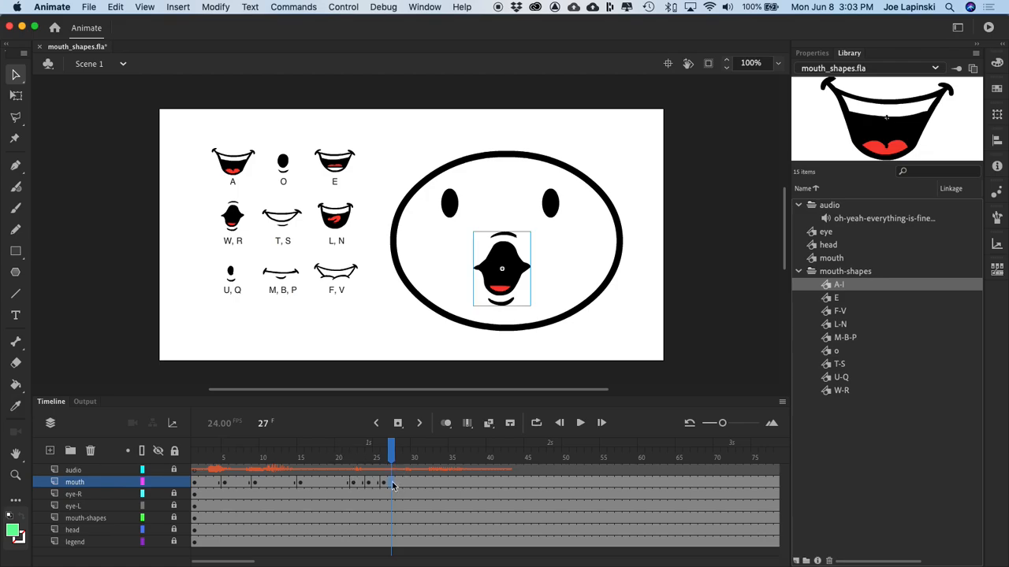
{"action": "right_click", "coordinate": [393, 485]}
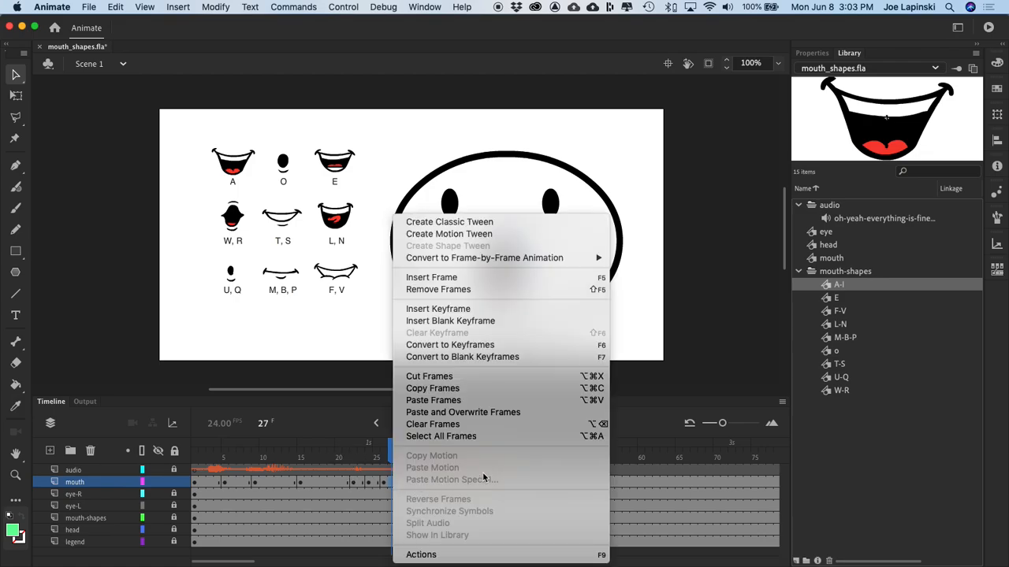
{"action": "left_click", "coordinate": [463, 309]}
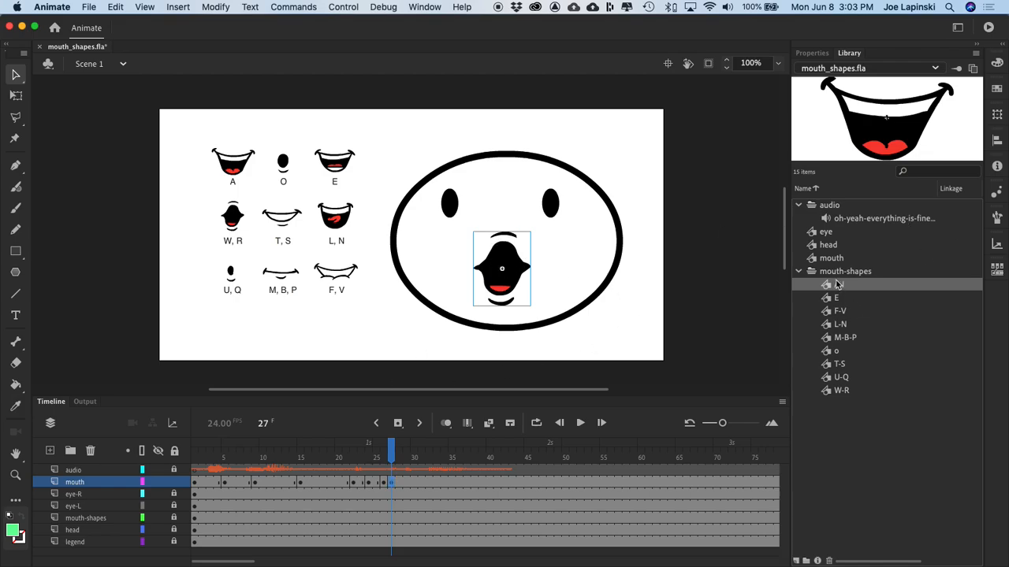
{"action": "left_click", "coordinate": [812, 53]}
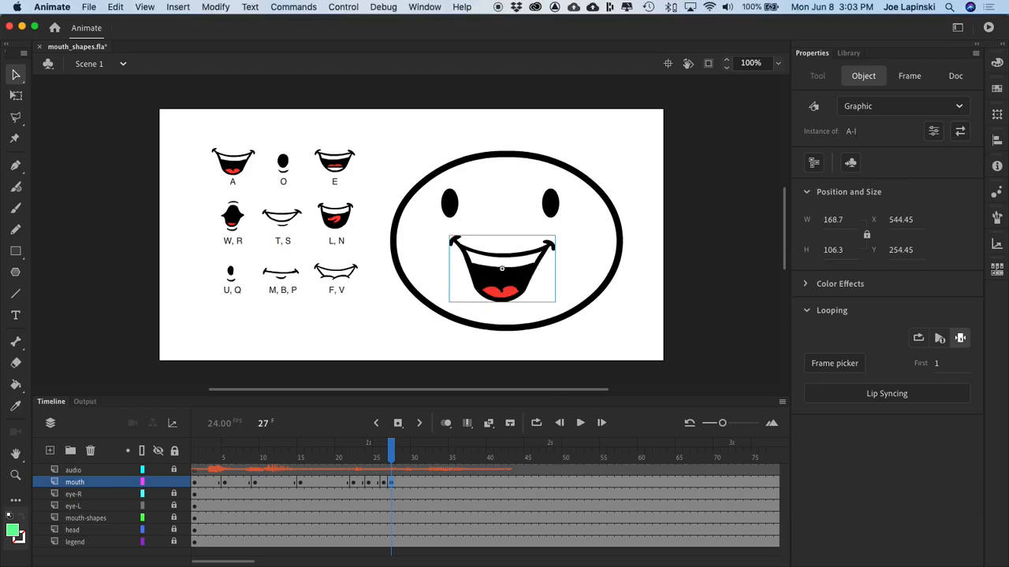
Step: Scrub the audio to frame 29 and insert a keyframe there on the mouth layer
{"action": "left_click_drag", "start_coordinate": [394, 453], "coordinate": [407, 453]}
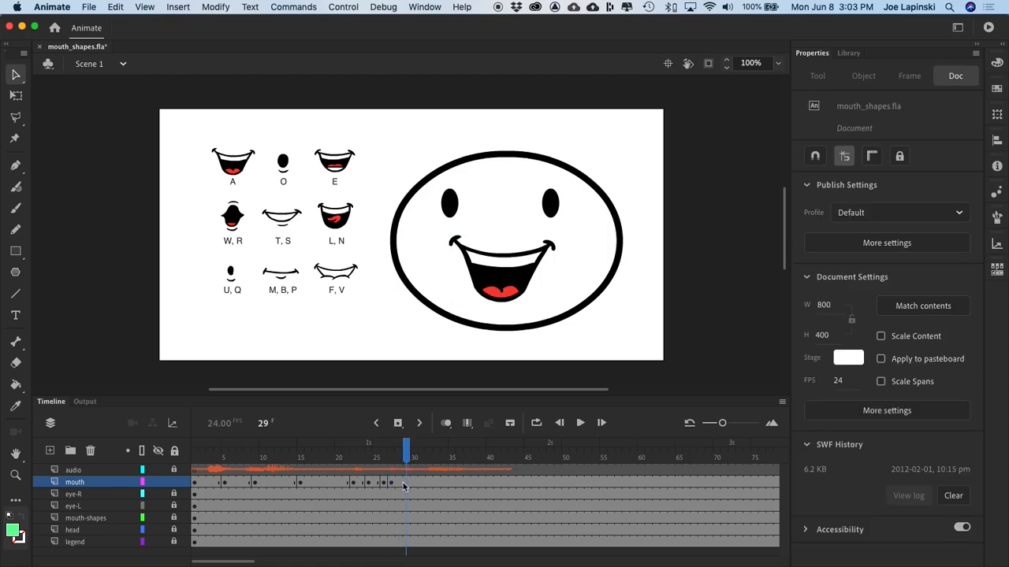
{"action": "left_click", "coordinate": [409, 482]}
{"action": "right_click", "coordinate": [408, 484]}
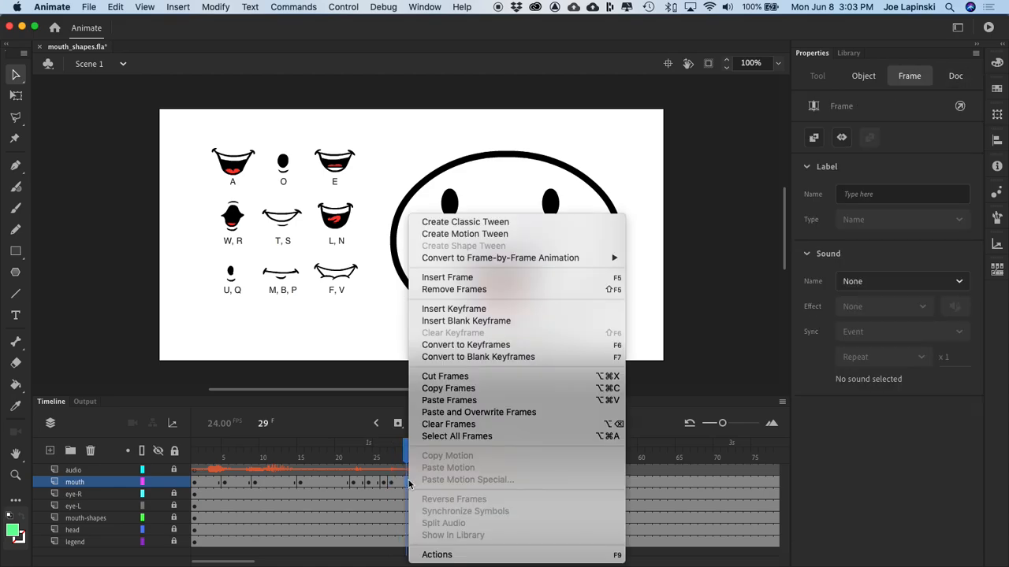
{"action": "left_click", "coordinate": [512, 308]}
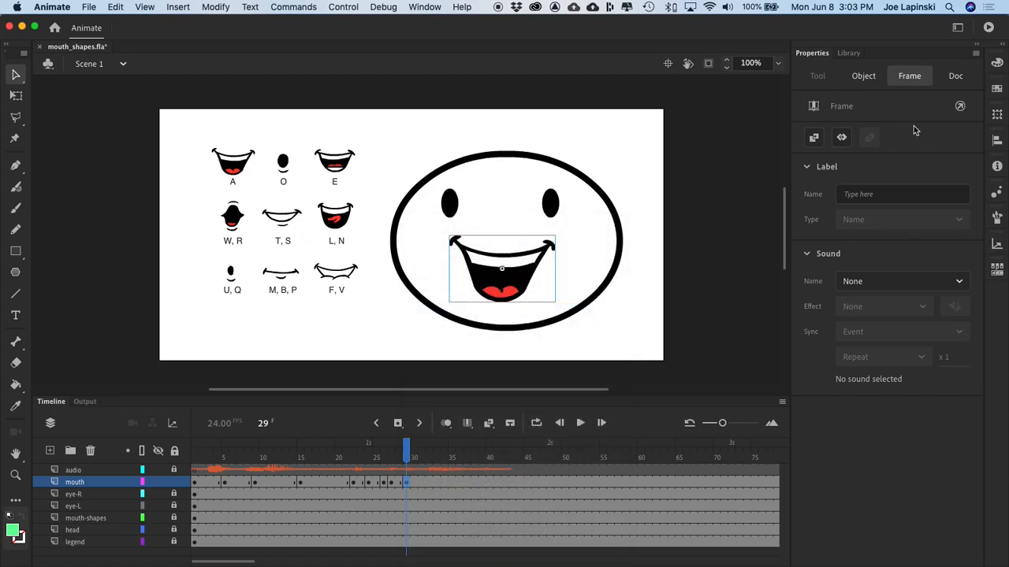
Step: Swap the mouth instance on frame 29 for the T-S symbol
{"action": "left_click", "coordinate": [534, 275]}
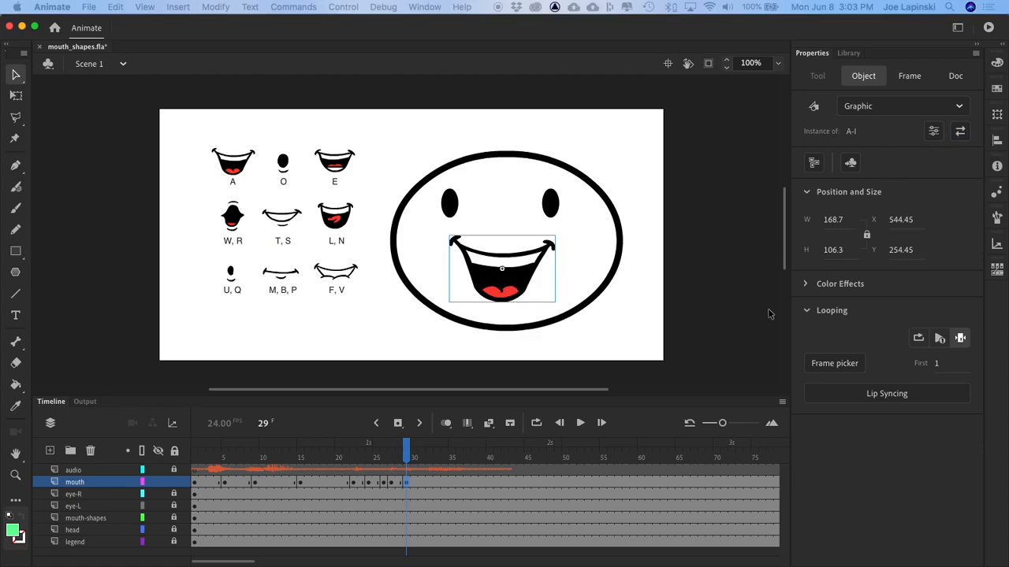
{"action": "left_click_drag", "start_coordinate": [732, 120], "coordinate": [697, 116]}
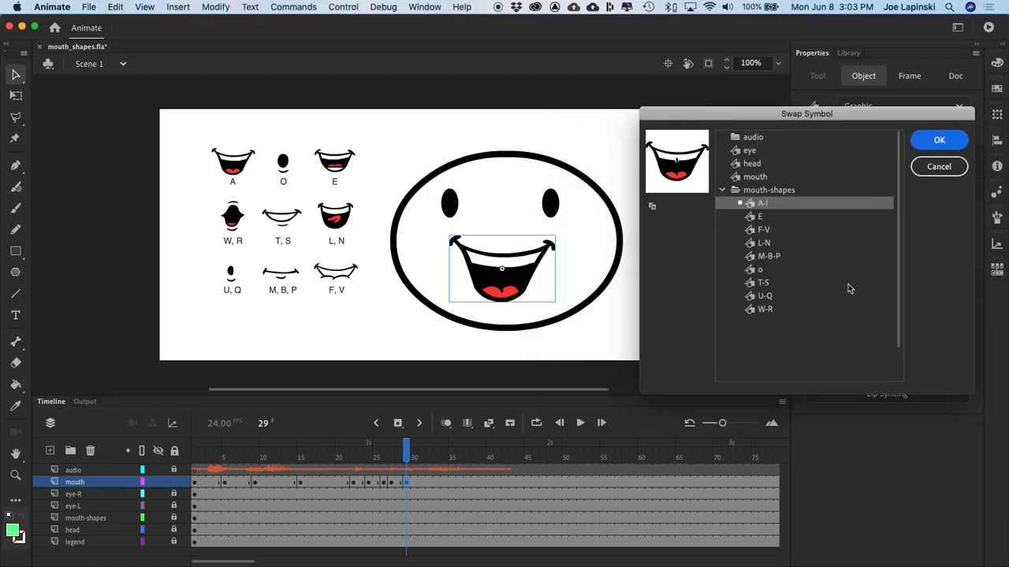
{"action": "left_click", "coordinate": [755, 282]}
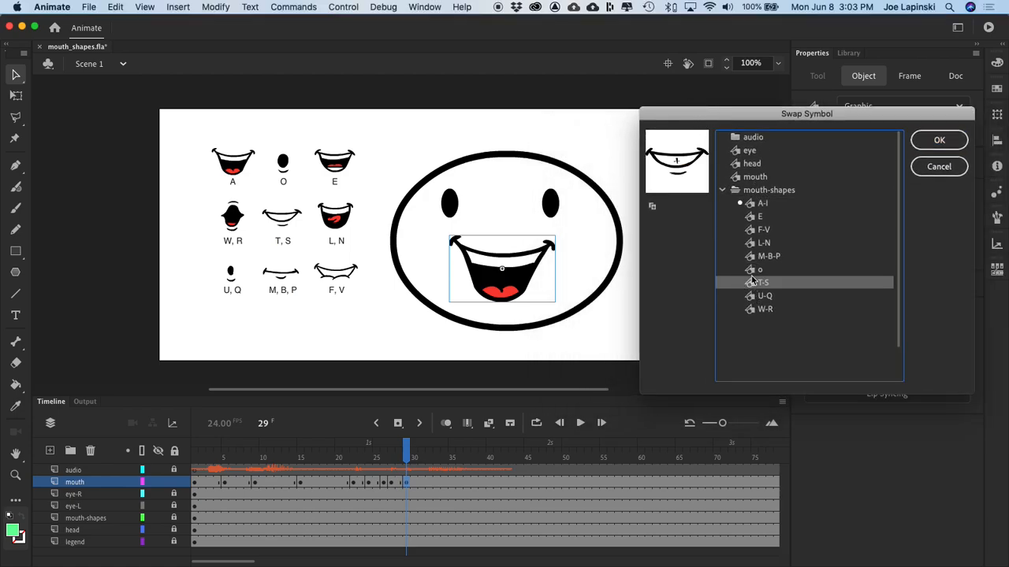
{"action": "left_click", "coordinate": [937, 141]}
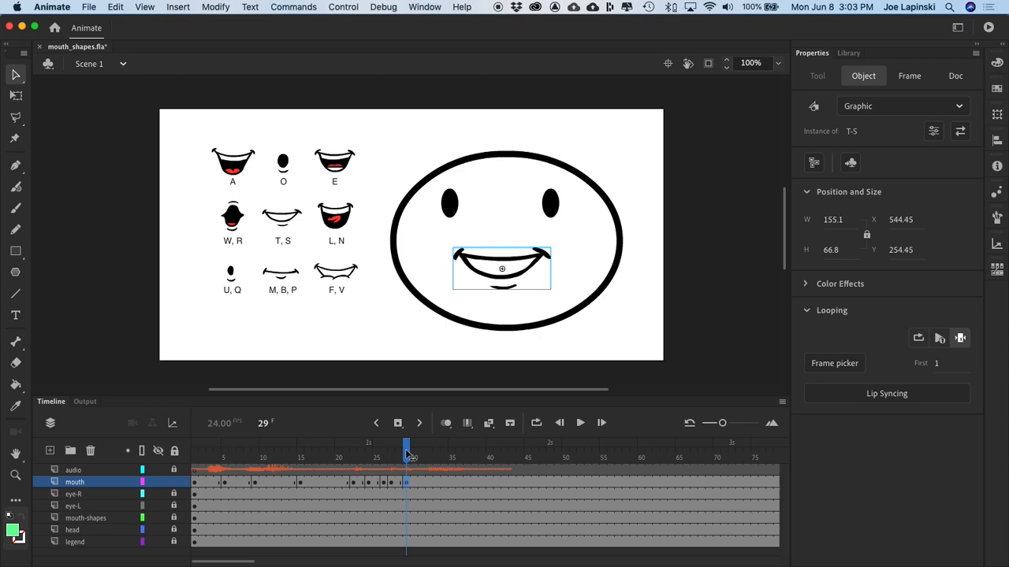
Step: Scrub the audio to frame 31 and insert a keyframe there on the mouth layer
{"action": "left_click_drag", "start_coordinate": [409, 457], "coordinate": [425, 472]}
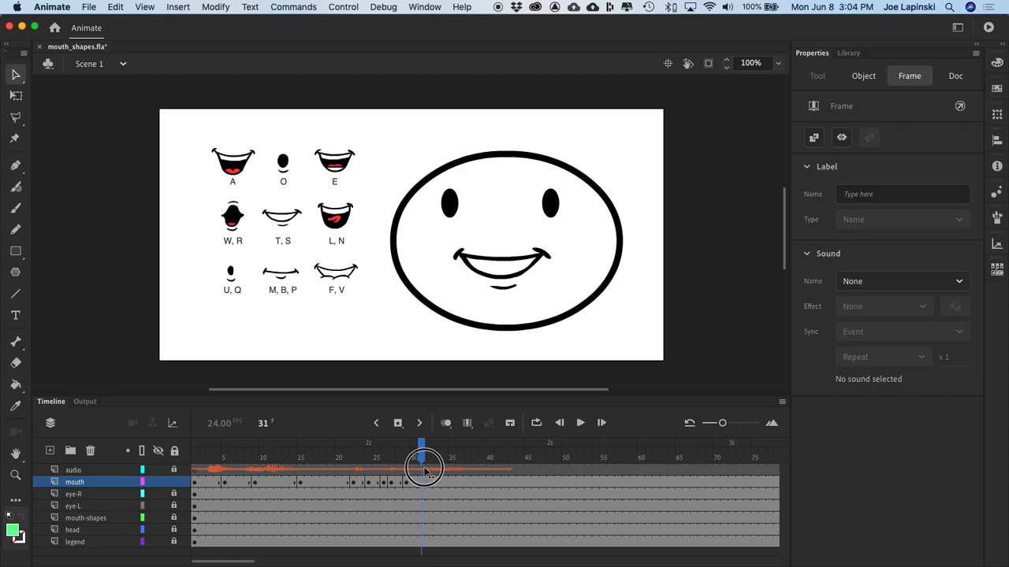
{"action": "left_click", "coordinate": [423, 482]}
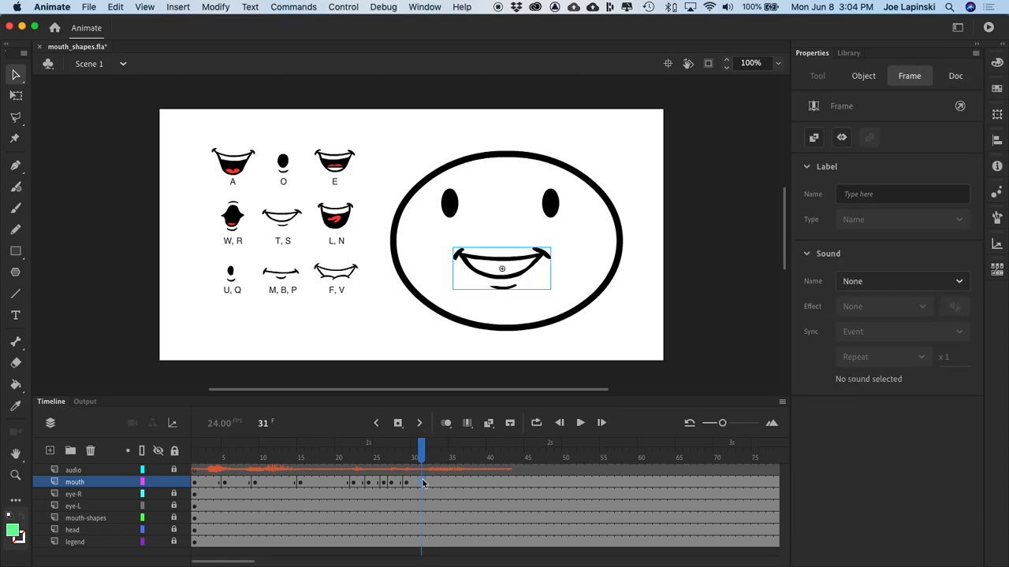
{"action": "right_click", "coordinate": [423, 483]}
{"action": "left_click", "coordinate": [422, 447]}
{"action": "left_click", "coordinate": [422, 447]}
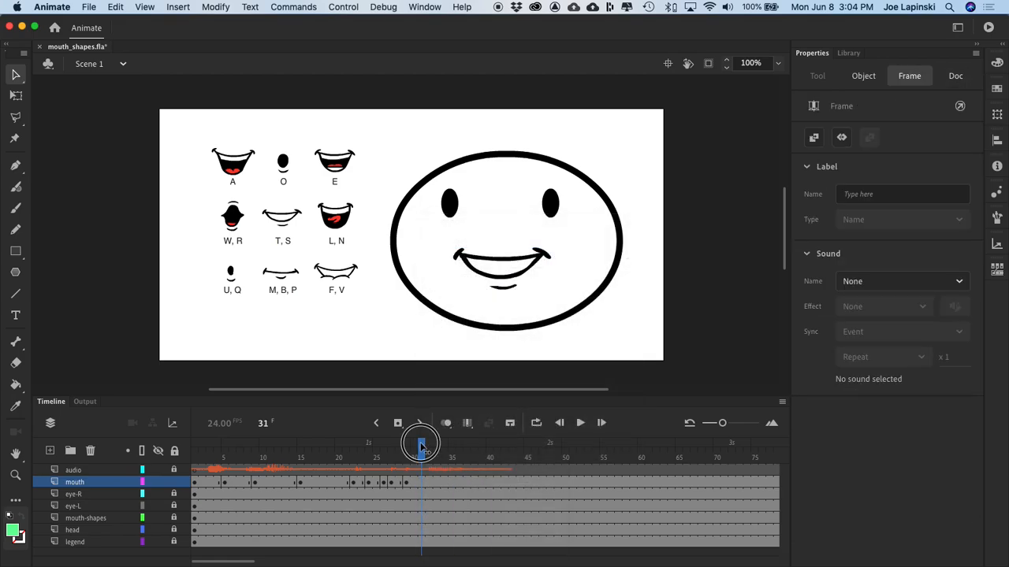
{"action": "mouse_move", "coordinate": [422, 447]}
{"action": "left_mouse_down"}
{"action": "mouse_move", "coordinate": [400, 445]}
{"action": "mouse_move", "coordinate": [421, 447]}
{"action": "left_mouse_up"}
{"action": "left_click", "coordinate": [421, 492]}
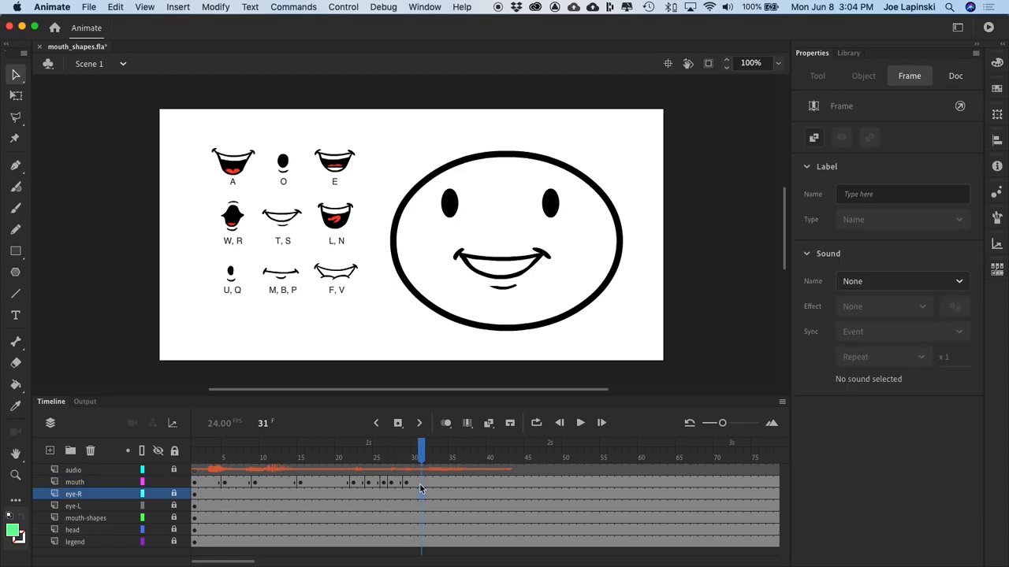
{"action": "left_click", "coordinate": [421, 484]}
{"action": "right_click", "coordinate": [422, 484]}
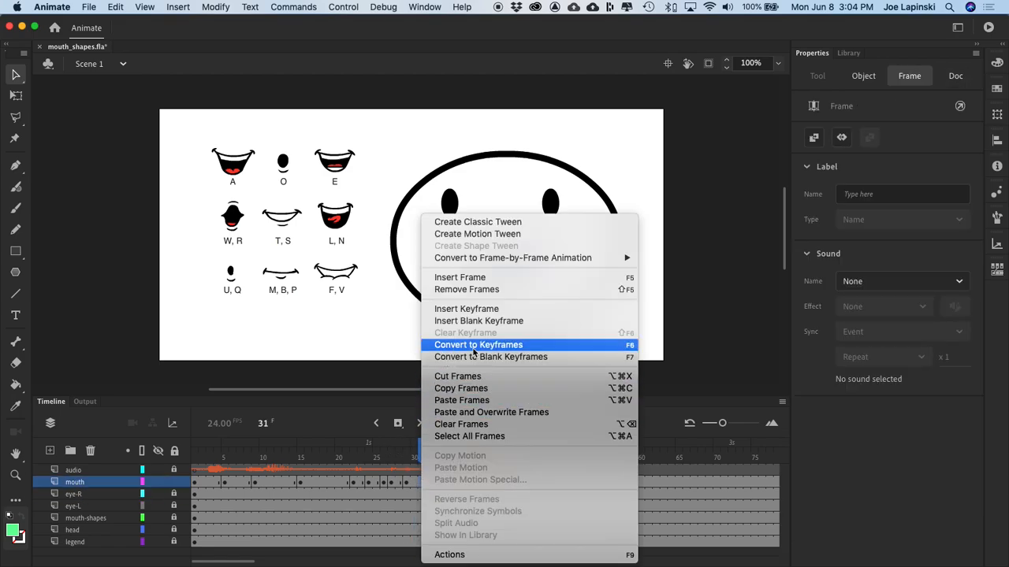
{"action": "left_click", "coordinate": [504, 313]}
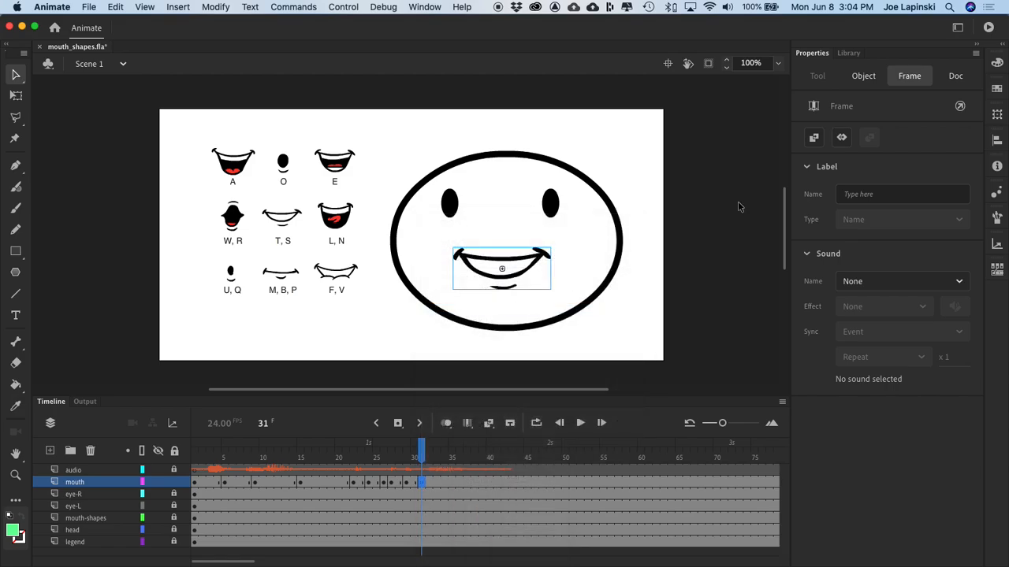
Step: Swap the mouth instance on frame 31 for the F-V symbol
{"action": "left_click", "coordinate": [504, 268]}
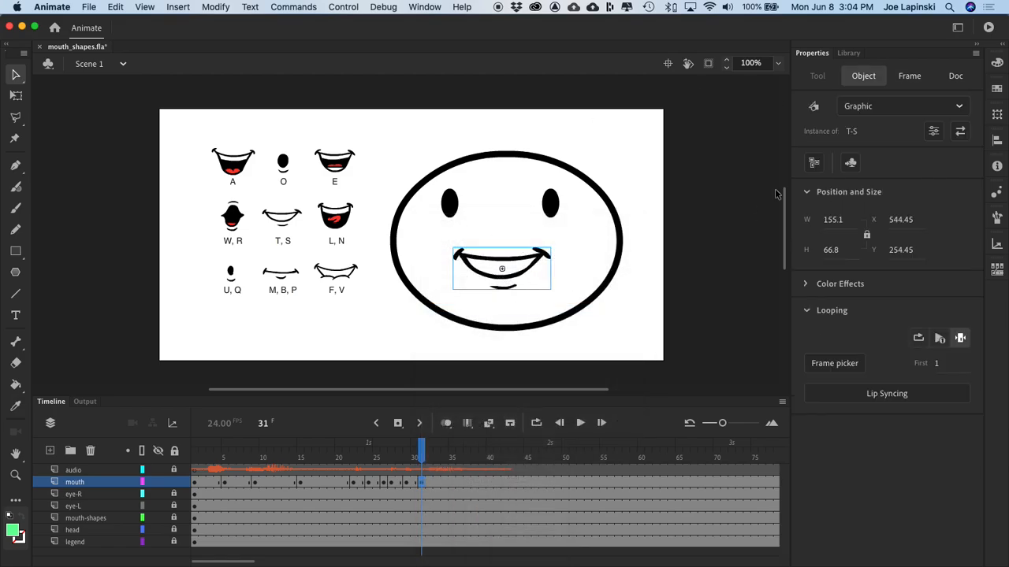
{"action": "left_click", "coordinate": [962, 131]}
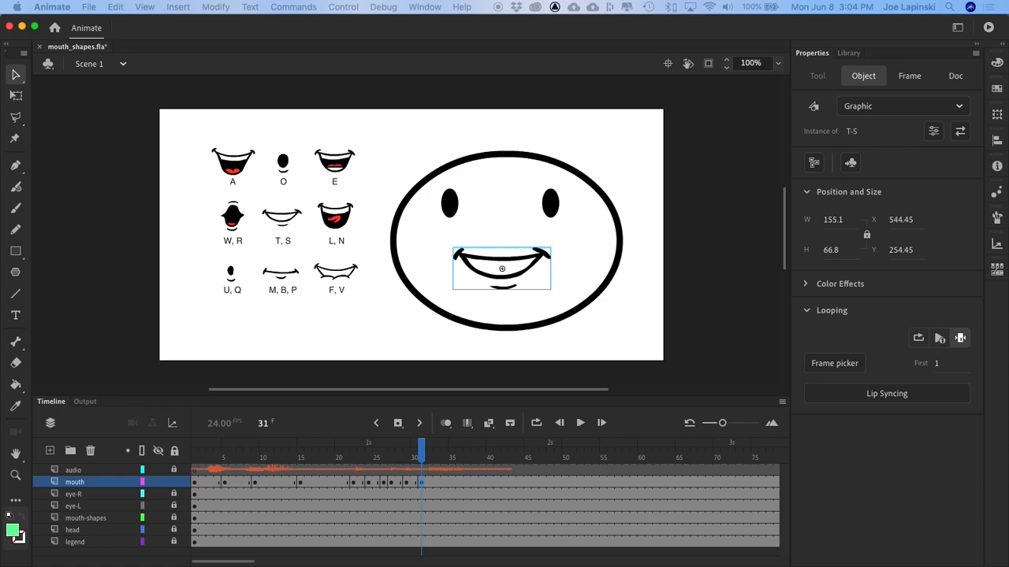
{"action": "key", "text": "Return"}
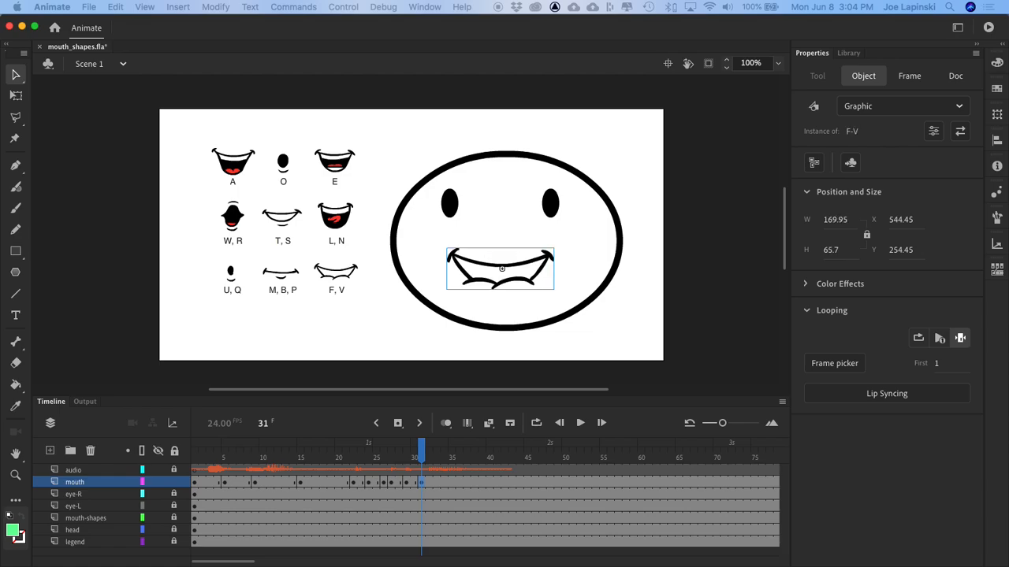
Step: Scrub the audio around frames 31 to 33 and insert a keyframe at frame 32 of the mouth layer
{"action": "left_click", "coordinate": [421, 452]}
{"action": "left_click_drag", "start_coordinate": [420, 451], "coordinate": [439, 451]}
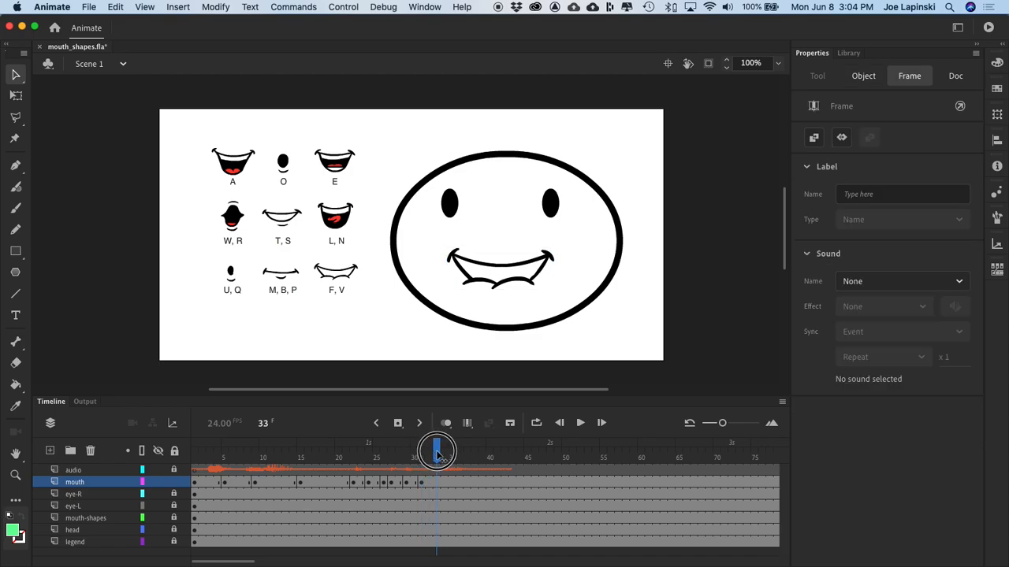
{"action": "left_click_drag", "start_coordinate": [438, 452], "coordinate": [429, 471]}
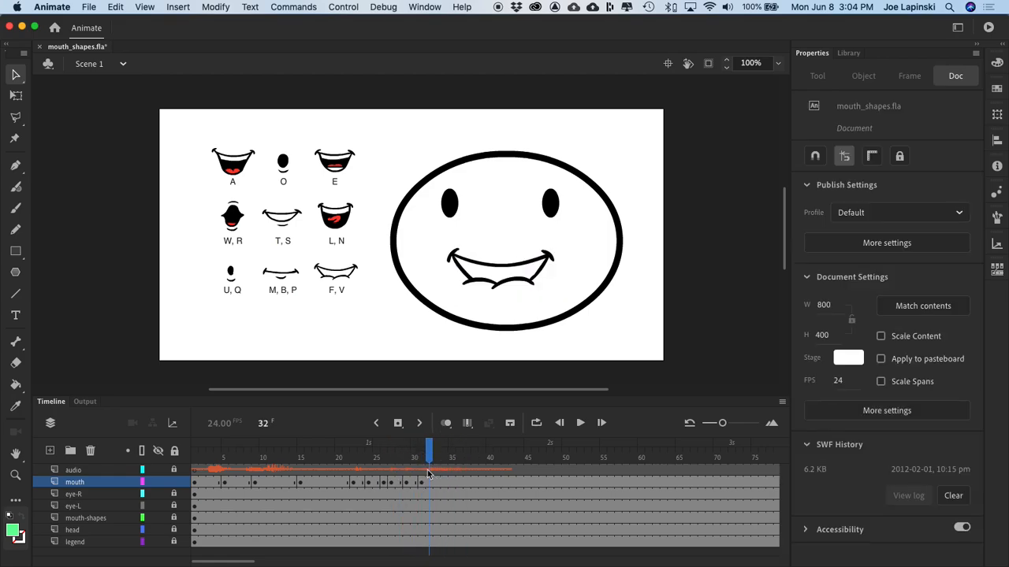
{"action": "left_click", "coordinate": [431, 483]}
{"action": "right_click", "coordinate": [432, 484]}
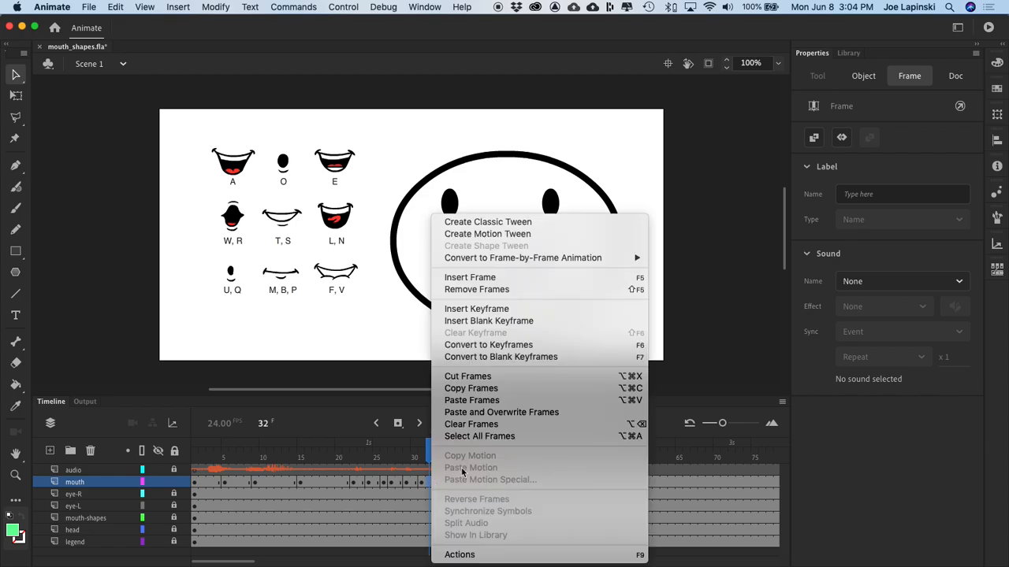
{"action": "left_click", "coordinate": [498, 311]}
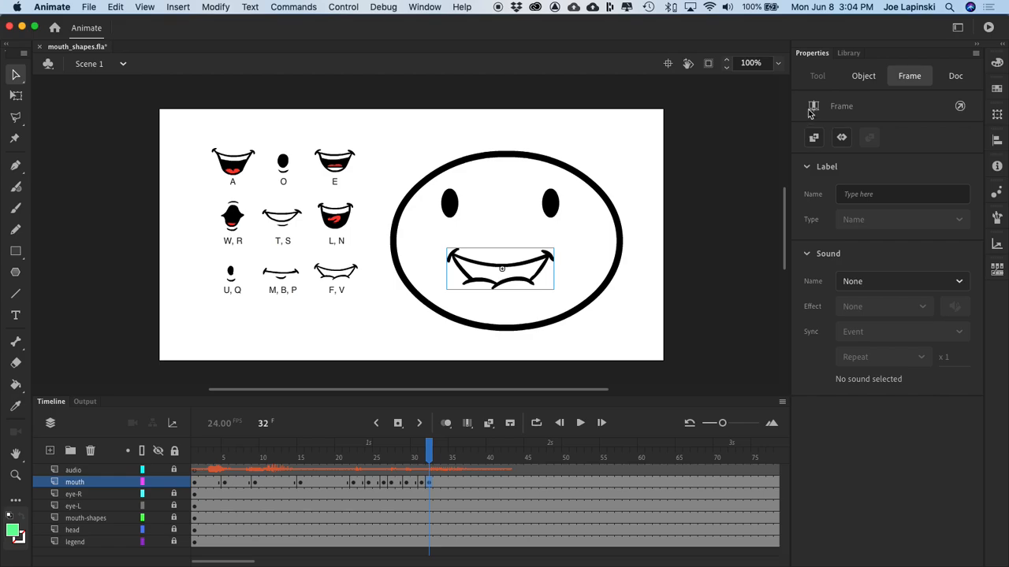
Step: Swap the mouth instance on frame 32 for the A-I symbol from the mouth-shapes folder
{"action": "left_click", "coordinate": [536, 280]}
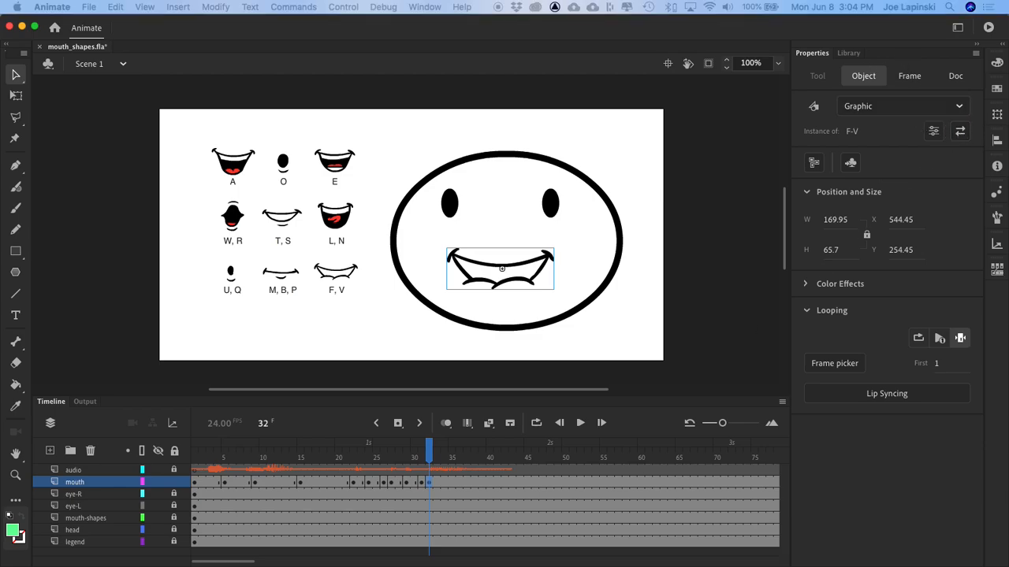
{"action": "left_click_drag", "start_coordinate": [743, 565], "coordinate": [755, 179]}
{"action": "left_click", "coordinate": [743, 270]}
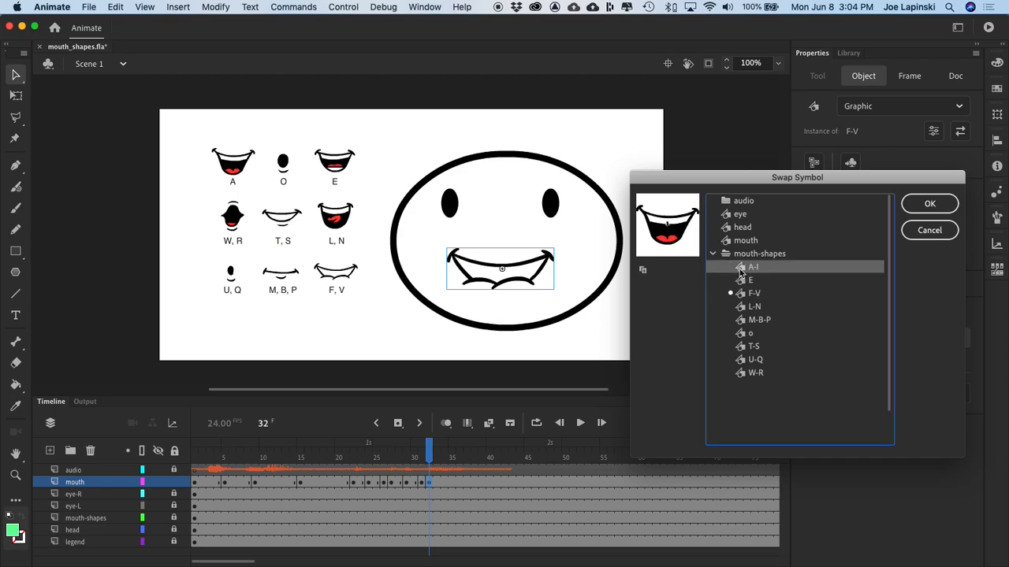
{"action": "left_click", "coordinate": [930, 206]}
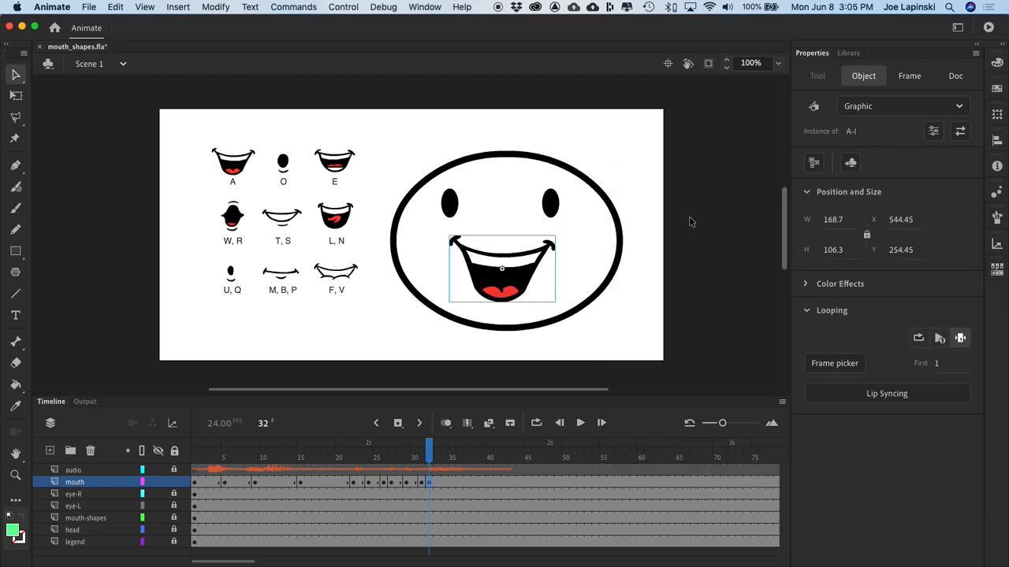
Step: Scrub the audio to frame 37, insert a mouth-layer keyframe at frame 36 and swap its mouth instance for the L-N symbol
{"action": "left_click", "coordinate": [437, 450]}
{"action": "left_click_drag", "start_coordinate": [438, 449], "coordinate": [466, 455]}
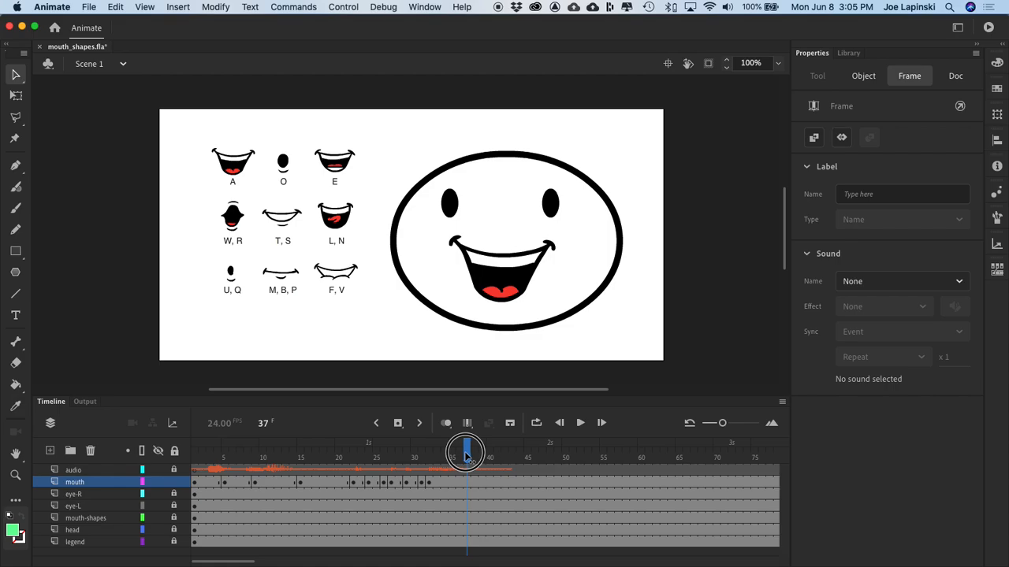
{"action": "mouse_move", "coordinate": [467, 454]}
{"action": "left_mouse_down"}
{"action": "mouse_move", "coordinate": [424, 459]}
{"action": "mouse_move", "coordinate": [467, 462]}
{"action": "left_mouse_up"}
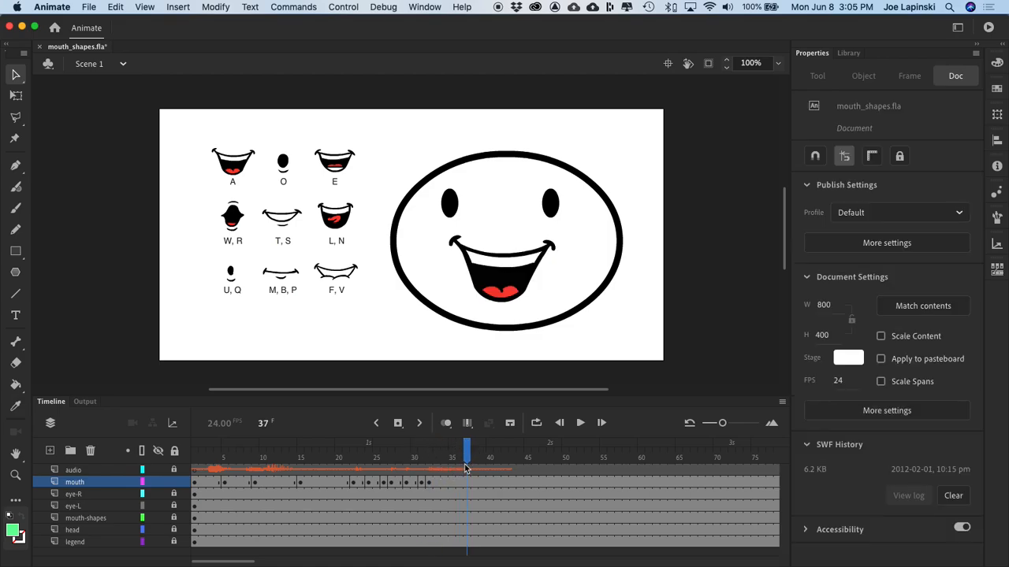
{"action": "left_click", "coordinate": [466, 483]}
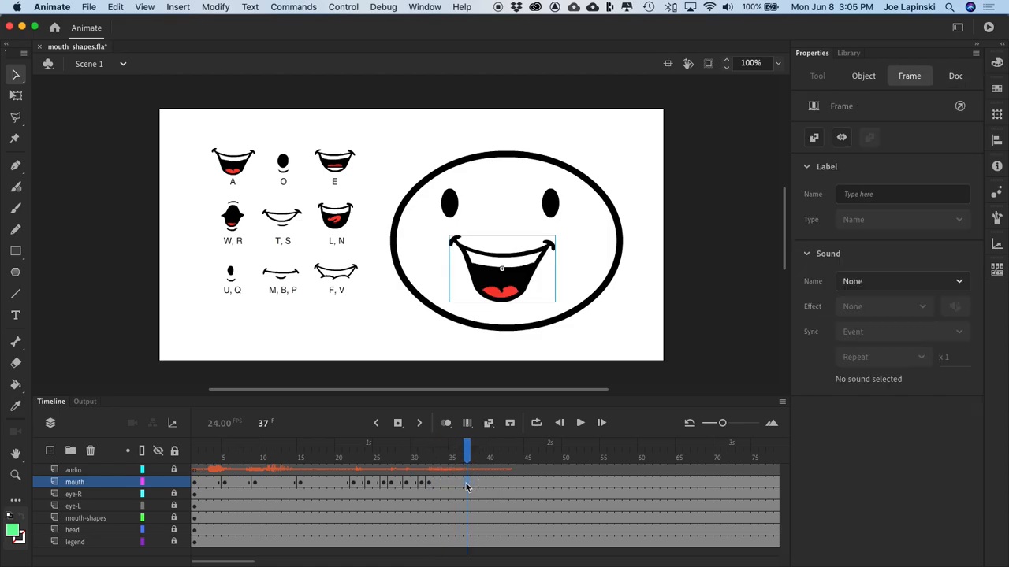
{"action": "left_click", "coordinate": [462, 484]}
{"action": "right_click", "coordinate": [461, 486]}
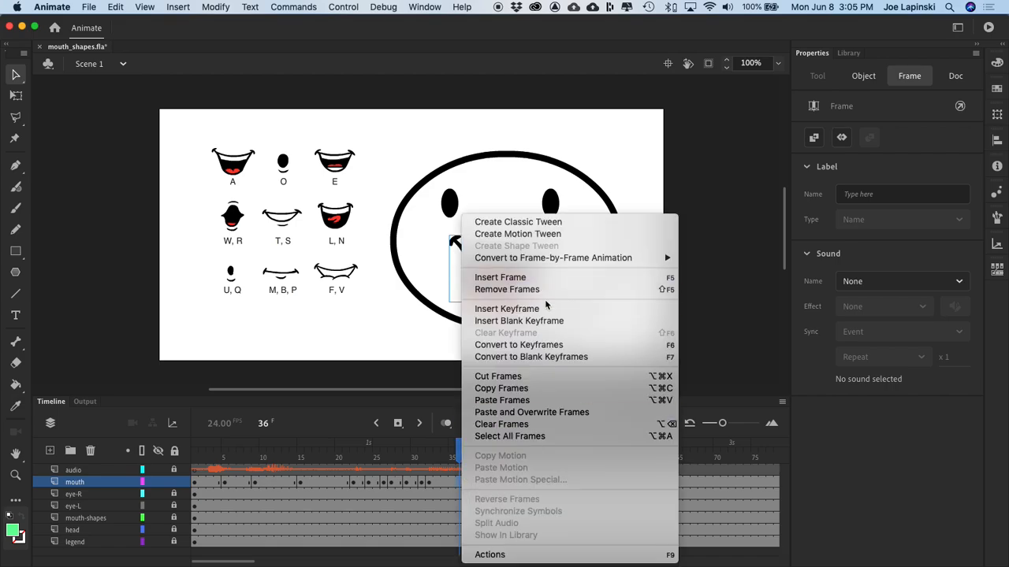
{"action": "left_click", "coordinate": [543, 312]}
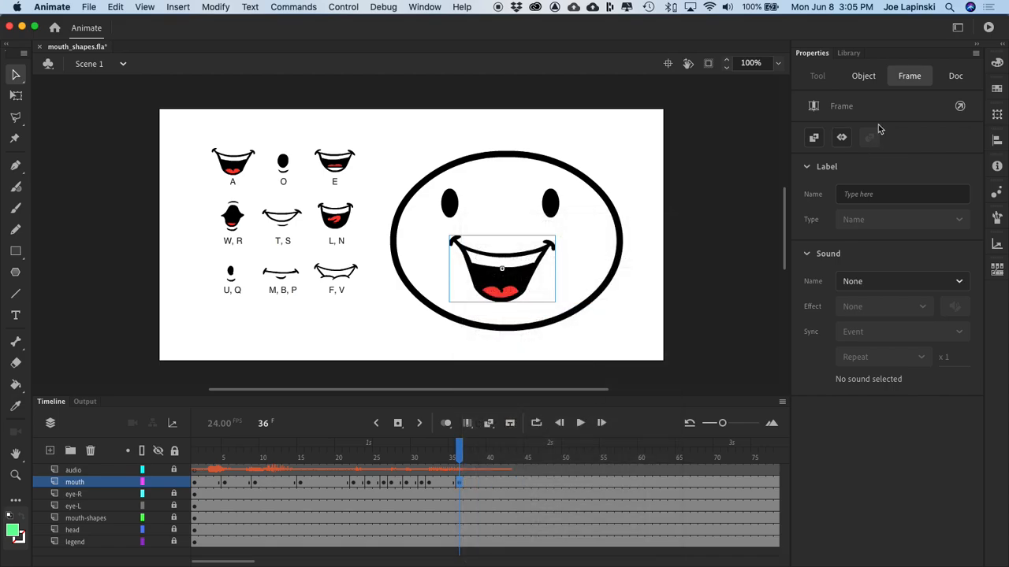
{"action": "left_click", "coordinate": [525, 260]}
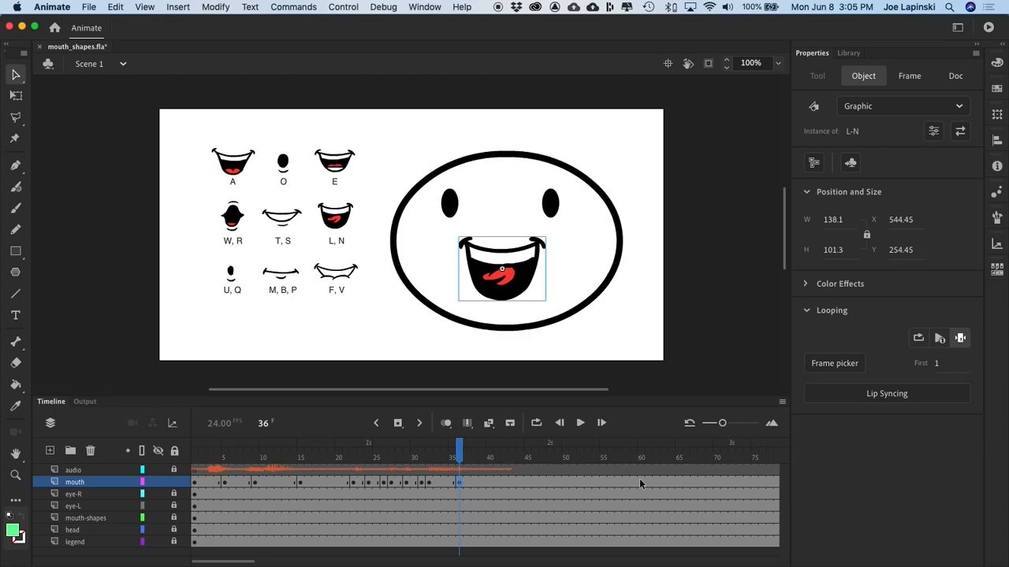
Step: Insert a keyframe at frame 38 of the mouth layer and swap its mouth instance for the T-S symbol
{"action": "left_click", "coordinate": [468, 451]}
{"action": "left_click_drag", "start_coordinate": [470, 451], "coordinate": [478, 451]}
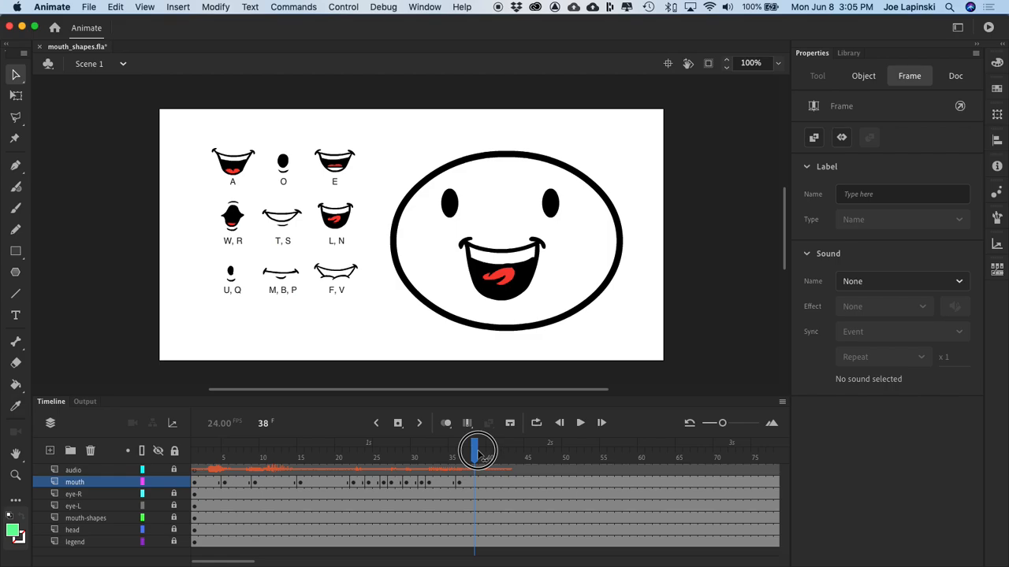
{"action": "left_click_drag", "start_coordinate": [478, 451], "coordinate": [478, 452]}
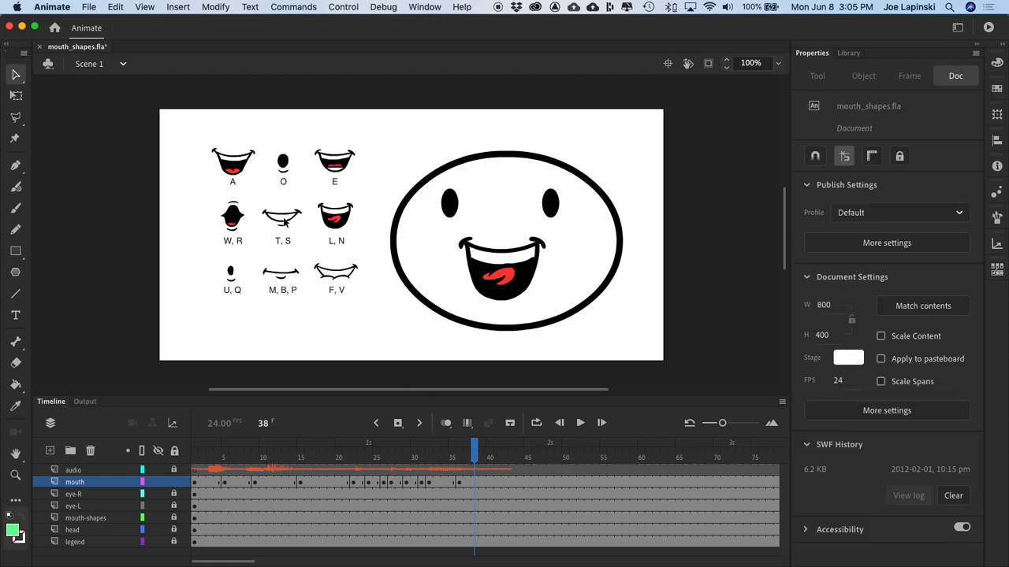
{"action": "left_click", "coordinate": [476, 484]}
{"action": "right_click", "coordinate": [476, 485]}
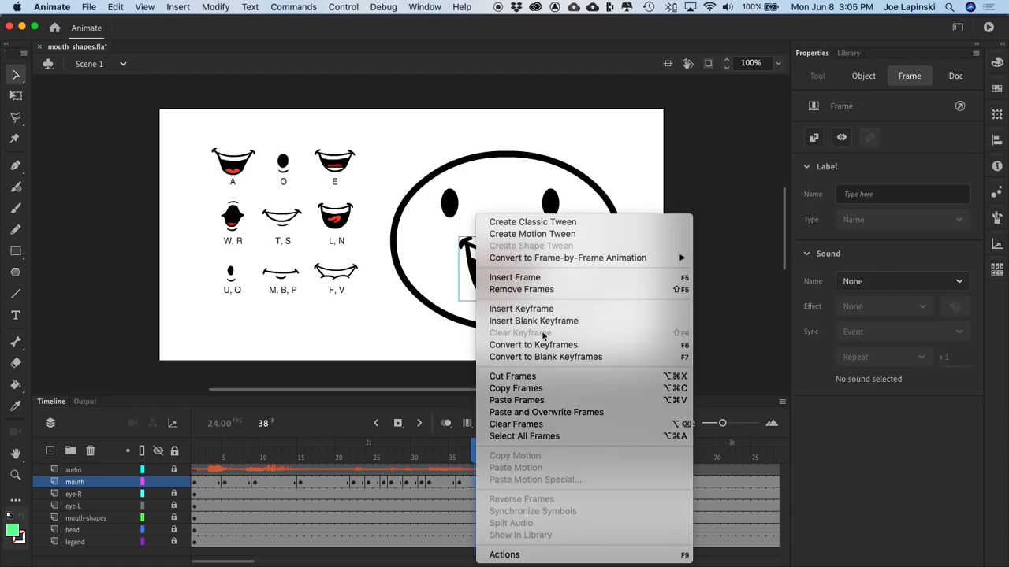
{"action": "left_click", "coordinate": [521, 309]}
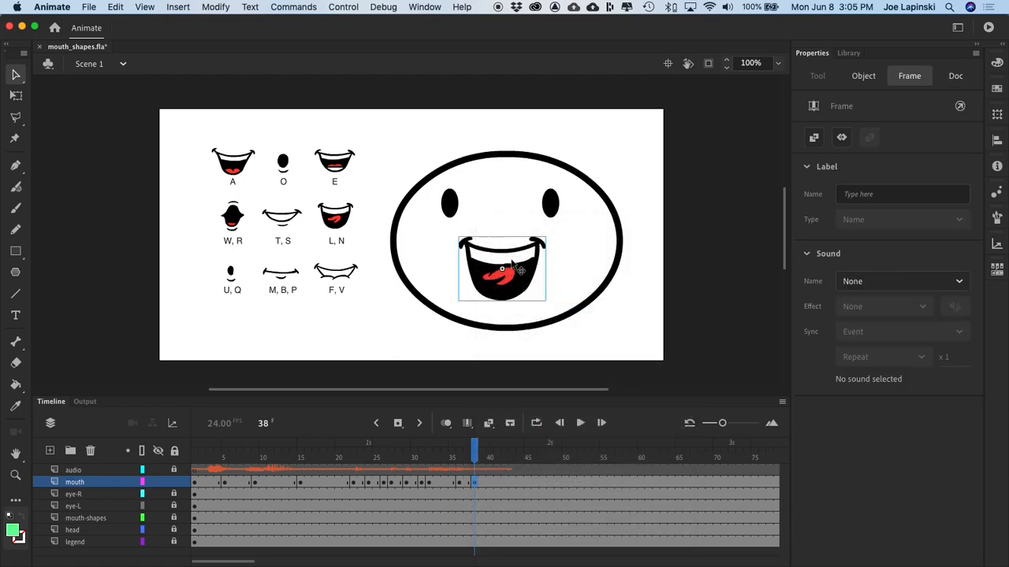
{"action": "left_click", "coordinate": [512, 264]}
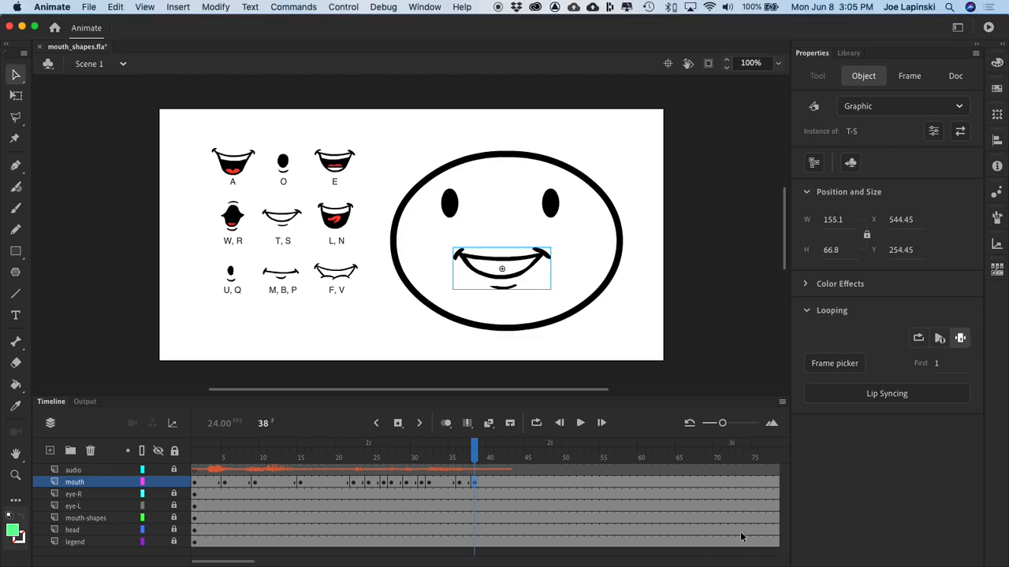
Step: Play the animation from frame 1 twice to check the lip sync against the audio, stopping the second playback after the clip's end
{"action": "left_click_drag", "start_coordinate": [473, 448], "coordinate": [108, 459]}
{"action": "key", "text": "Return"}
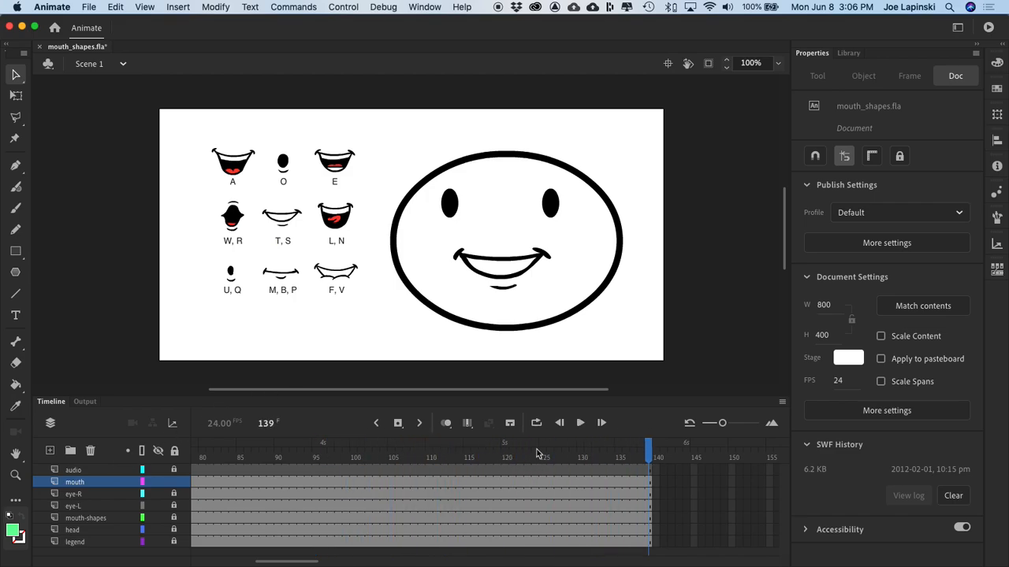
{"action": "left_click", "coordinate": [563, 426]}
{"action": "left_click_drag", "start_coordinate": [642, 446], "coordinate": [123, 465]}
{"action": "key", "text": "Return"}
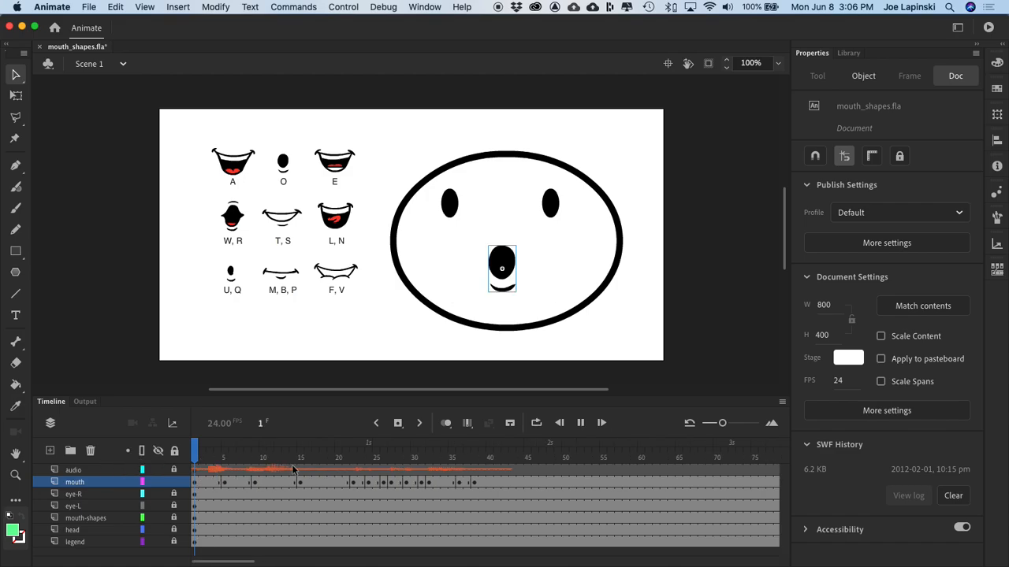
{"action": "key", "text": "Return"}
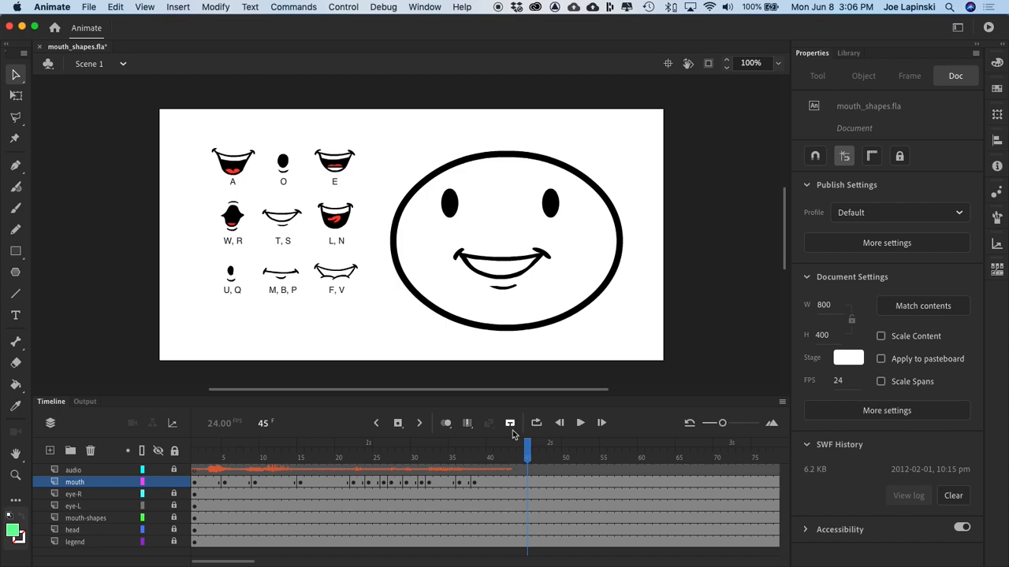
Step: Unlock the audio layer and insert a keyframe on it at frame 45, just past the end of the first clip
{"action": "left_click_drag", "start_coordinate": [528, 458], "coordinate": [536, 457]}
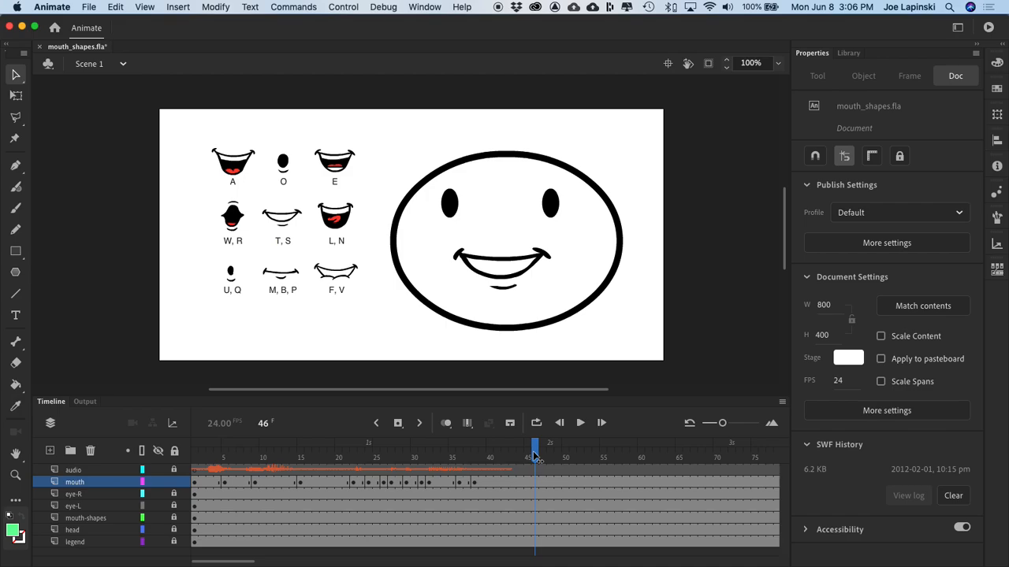
{"action": "left_click", "coordinate": [527, 470]}
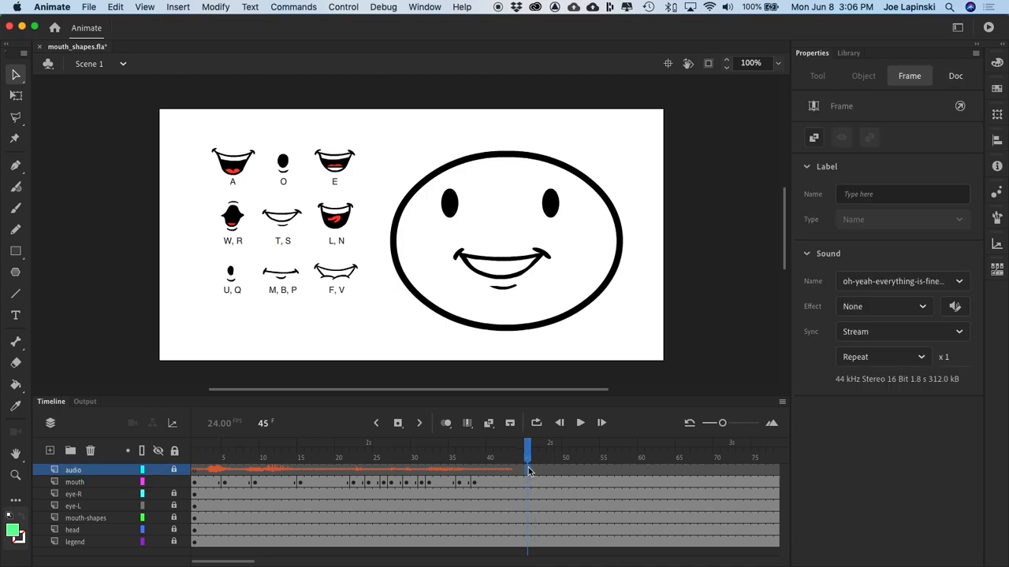
{"action": "right_click", "coordinate": [528, 470]}
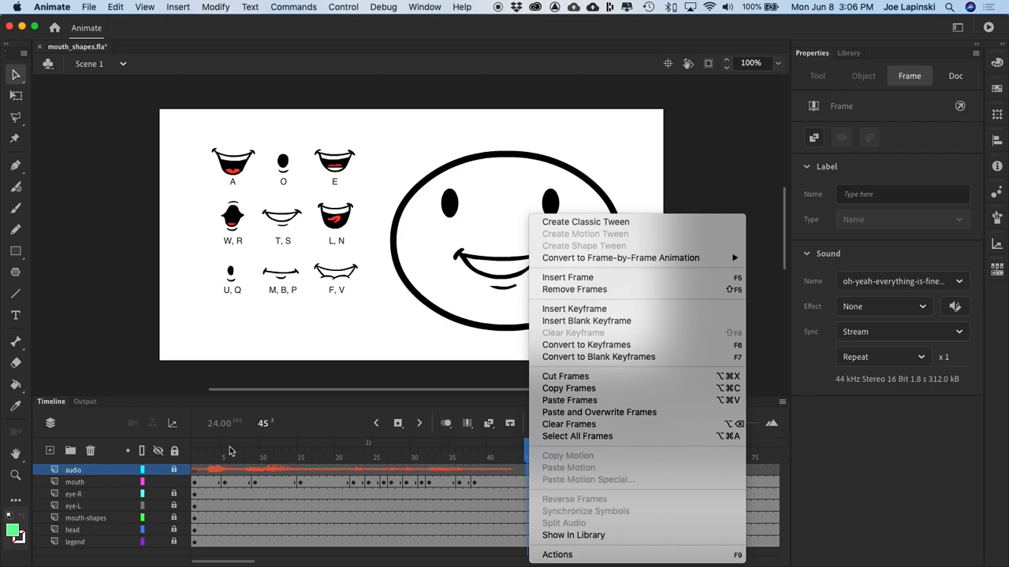
{"action": "left_click", "coordinate": [178, 474]}
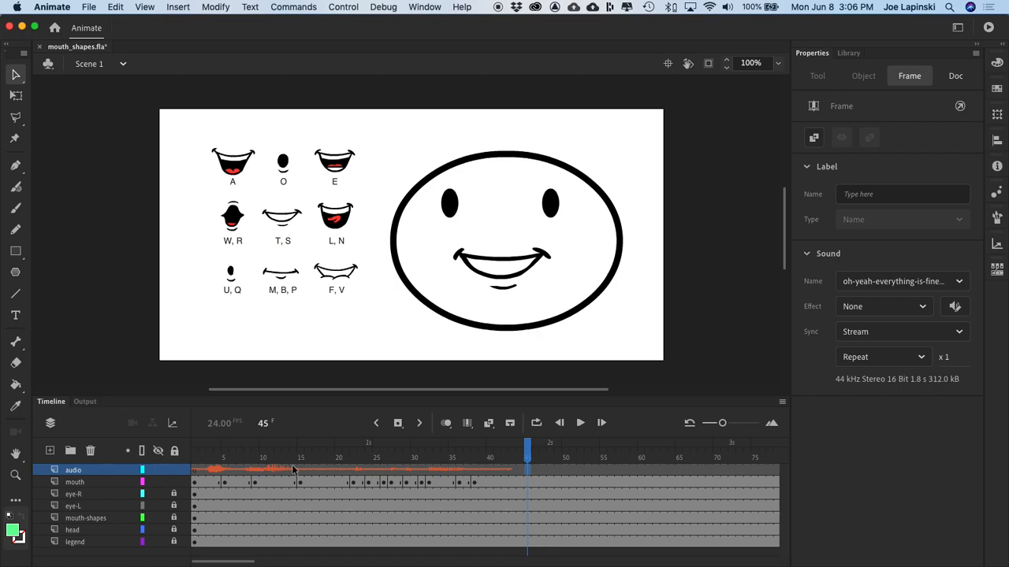
{"action": "right_click", "coordinate": [529, 471]}
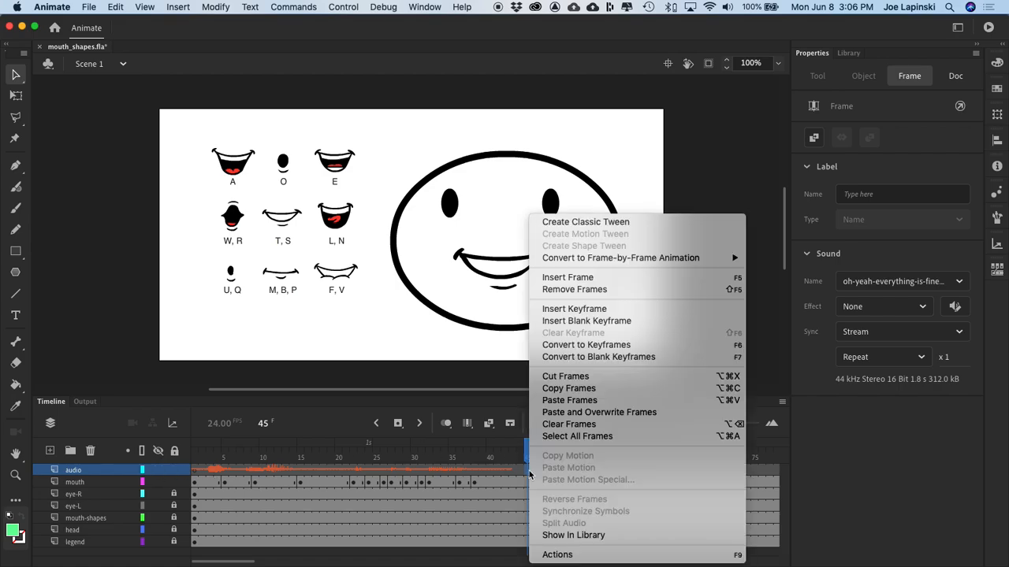
{"action": "left_click", "coordinate": [599, 309]}
Step: Import let-me-out-of-here-1.wav into the library's audio folder and place the sound on the audio layer at frame 45
{"action": "left_click", "coordinate": [849, 53]}
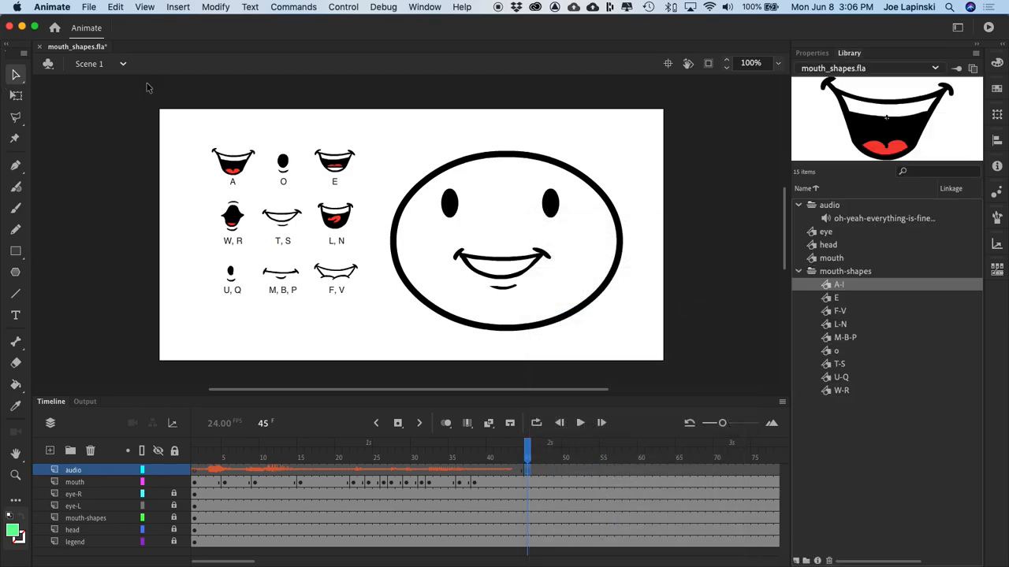
{"action": "left_click", "coordinate": [89, 6]}
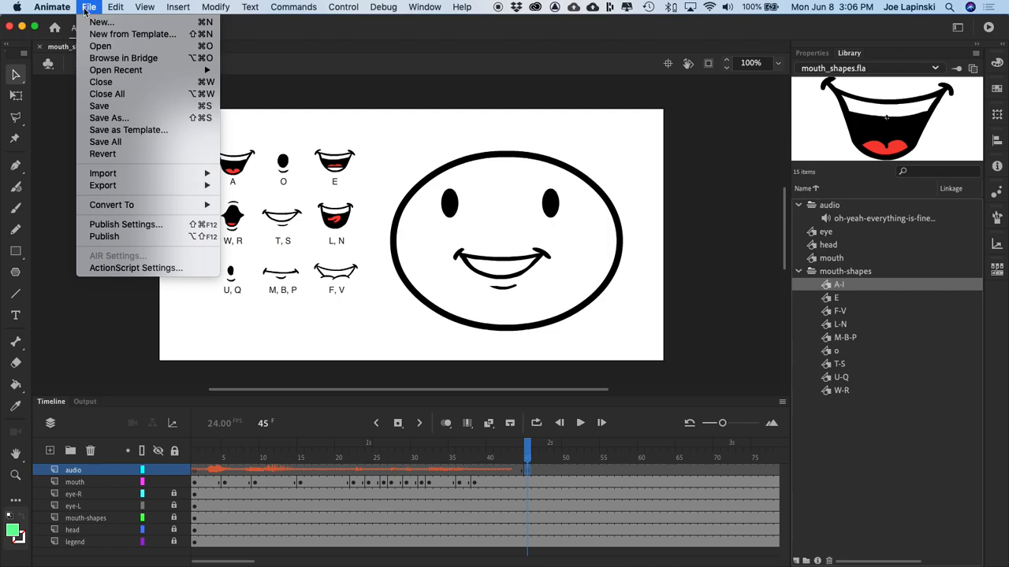
{"action": "left_click", "coordinate": [275, 186]}
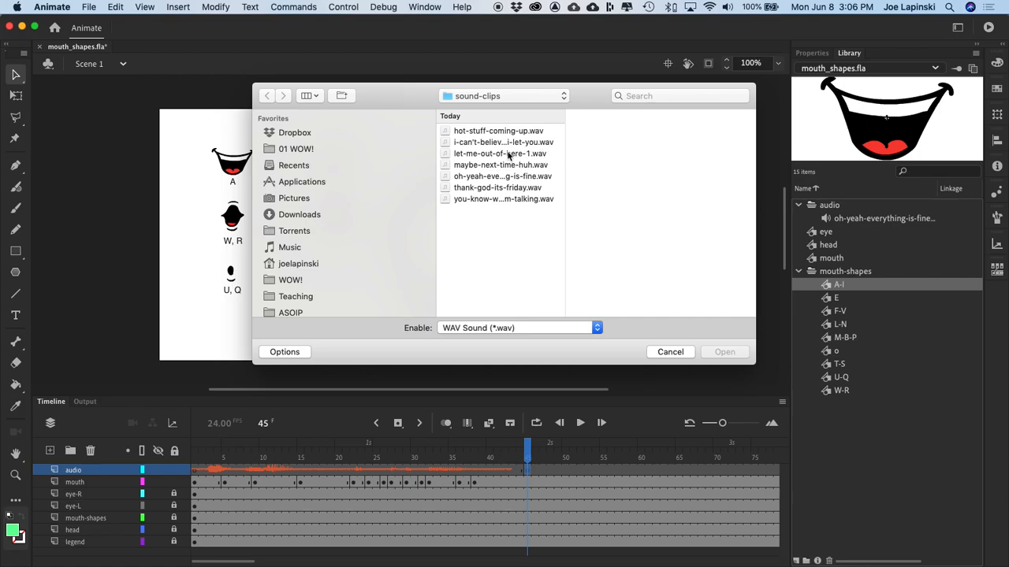
{"action": "left_click", "coordinate": [504, 154]}
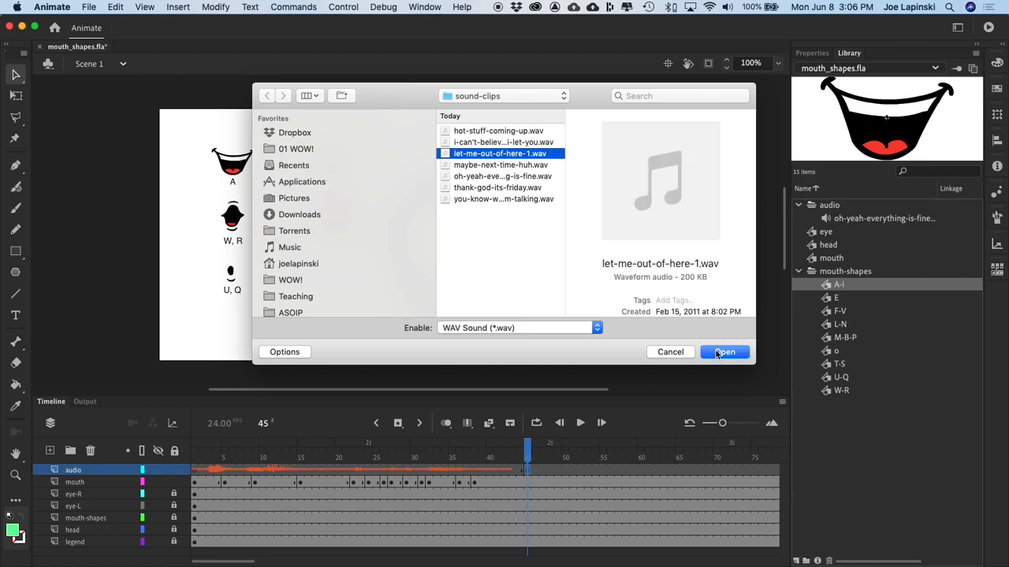
{"action": "left_click", "coordinate": [725, 352]}
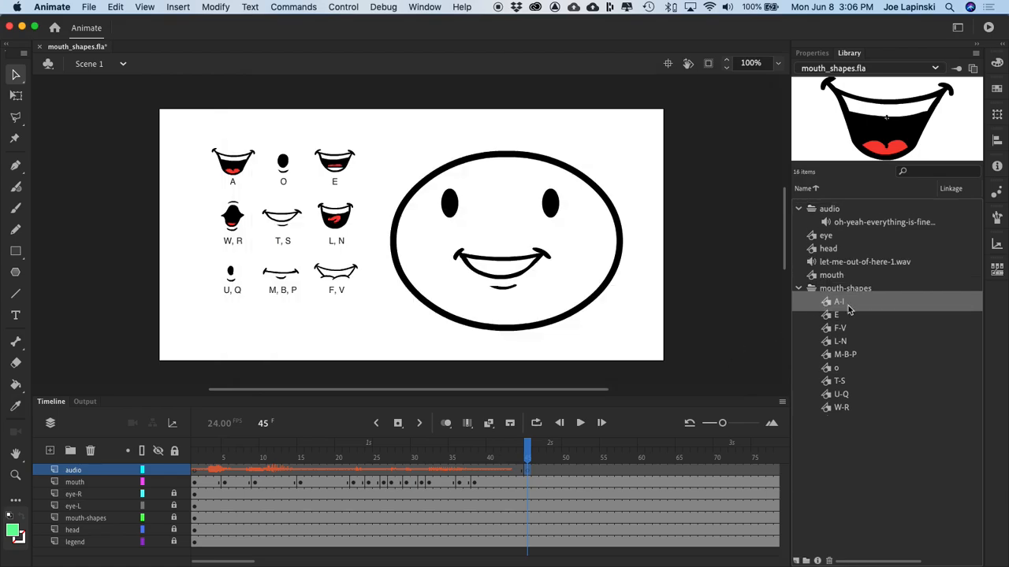
{"action": "left_click_drag", "start_coordinate": [815, 262], "coordinate": [597, 241]}
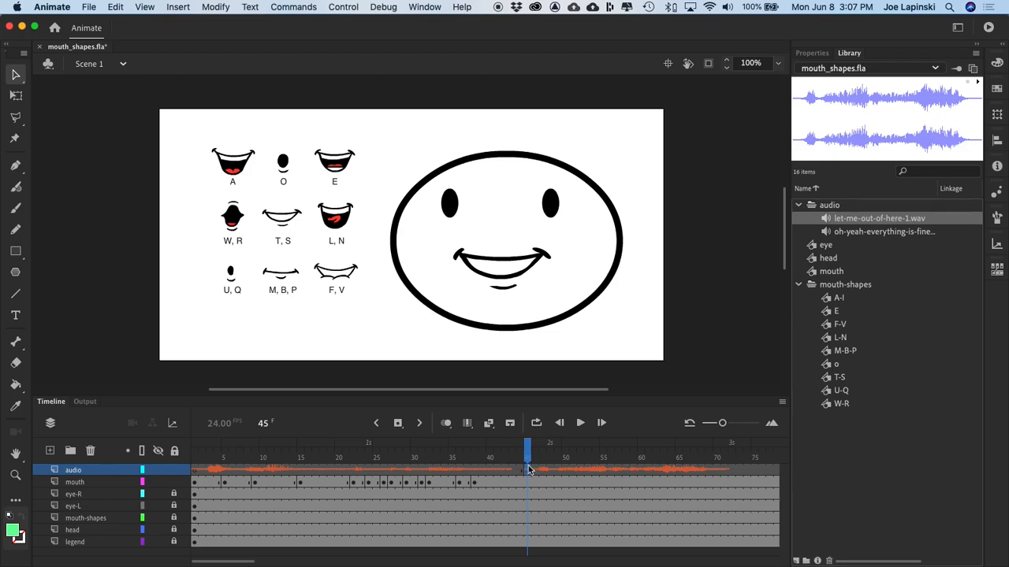
Step: Play the animation from frame 36 to check how the second sound clip follows the first
{"action": "left_click_drag", "start_coordinate": [529, 452], "coordinate": [460, 458]}
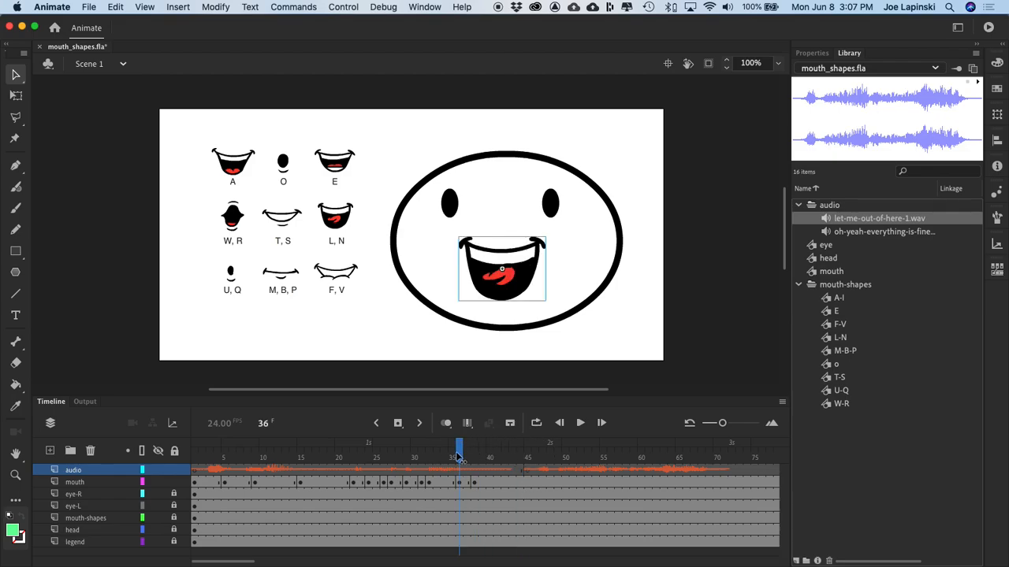
{"action": "key", "text": "Return"}
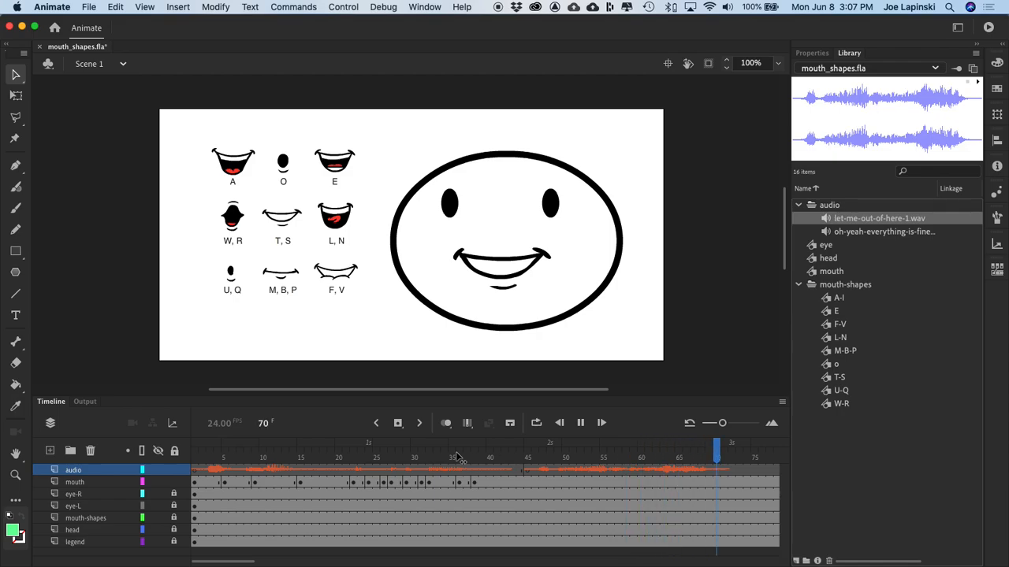
{"action": "scroll", "coordinate": [384, 497], "scroll_direction": "left", "scroll_amount": 10}
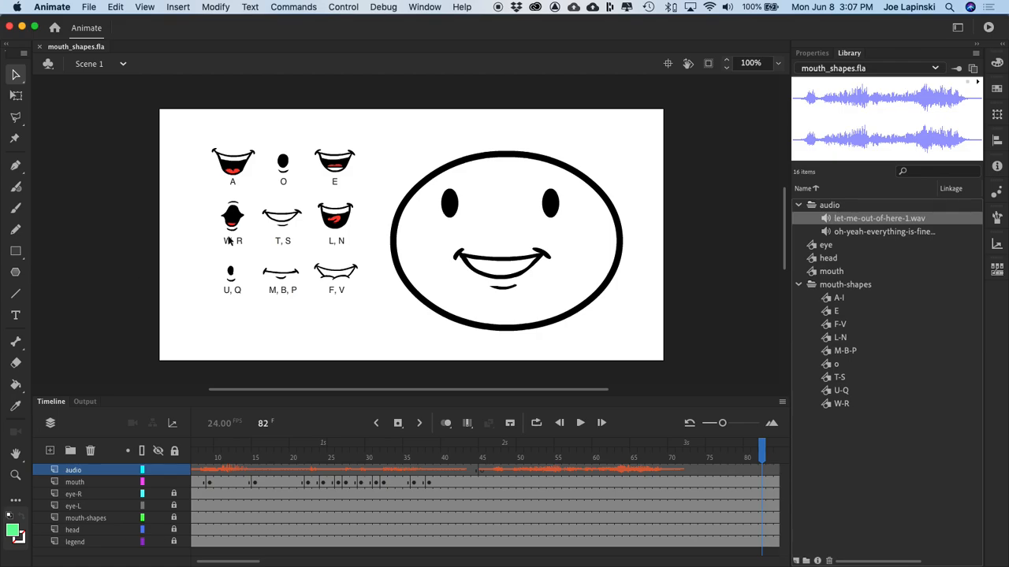
Step: Convert the document to HTML5 Canvas, saving it as mouth_shapes_HTML5 Canvas.fla in the week-06 Lip-Sync_R subfolder that holds mouth_shapes.fla
{"action": "left_click", "coordinate": [89, 7]}
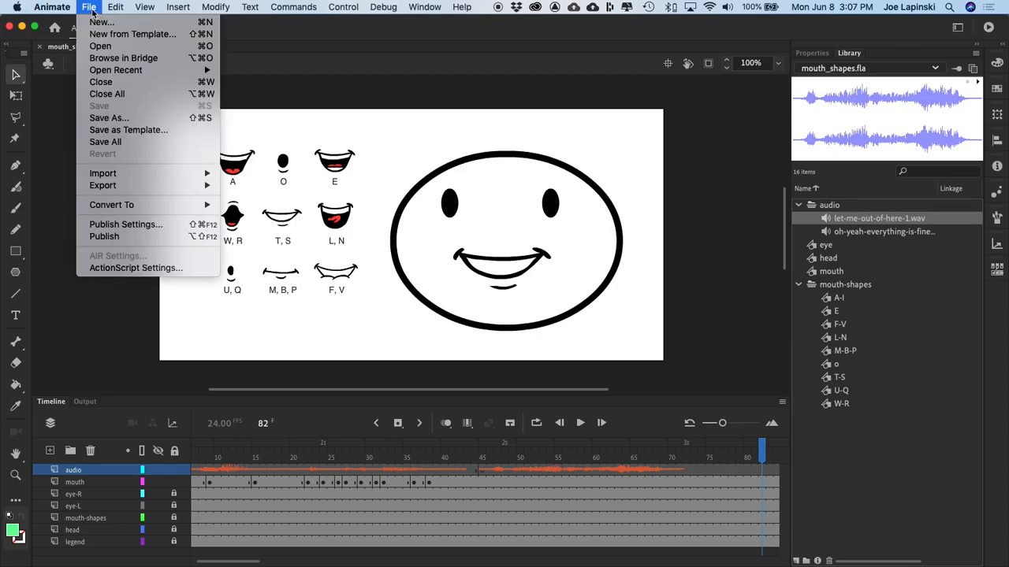
{"action": "mouse_move", "coordinate": [174, 205]}
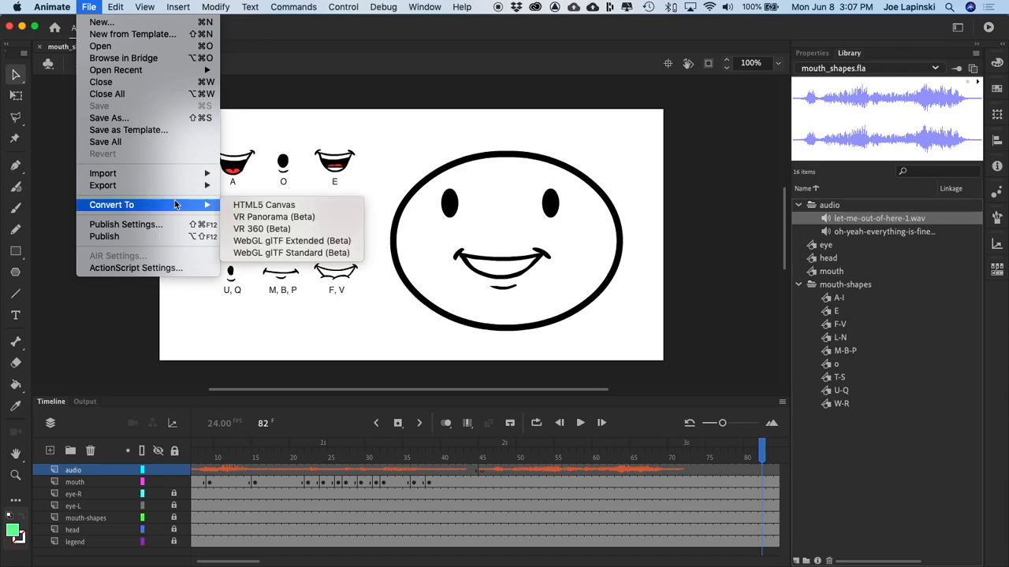
{"action": "left_click", "coordinate": [299, 207]}
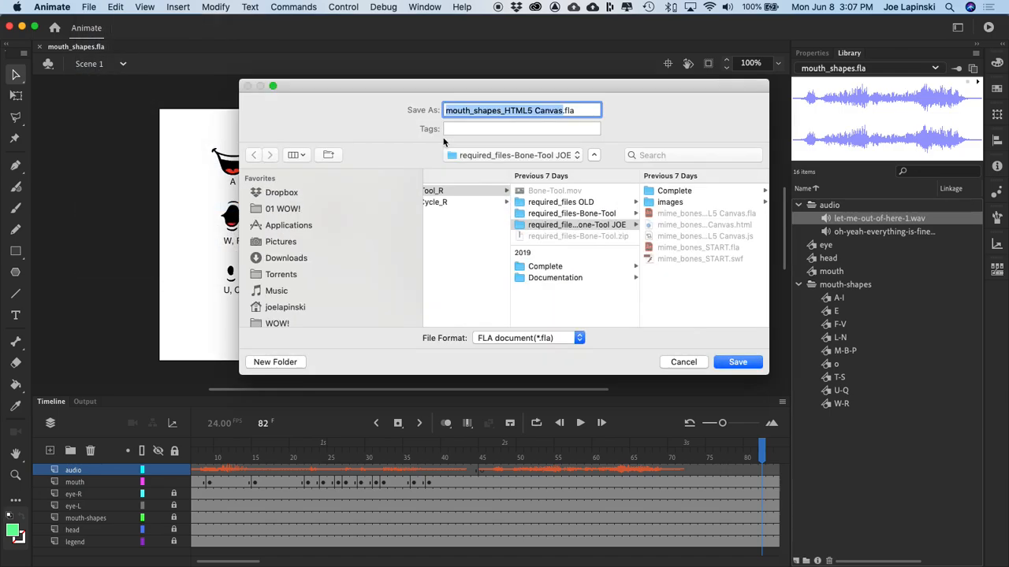
{"action": "scroll", "coordinate": [511, 221], "scroll_direction": "left", "scroll_amount": 5}
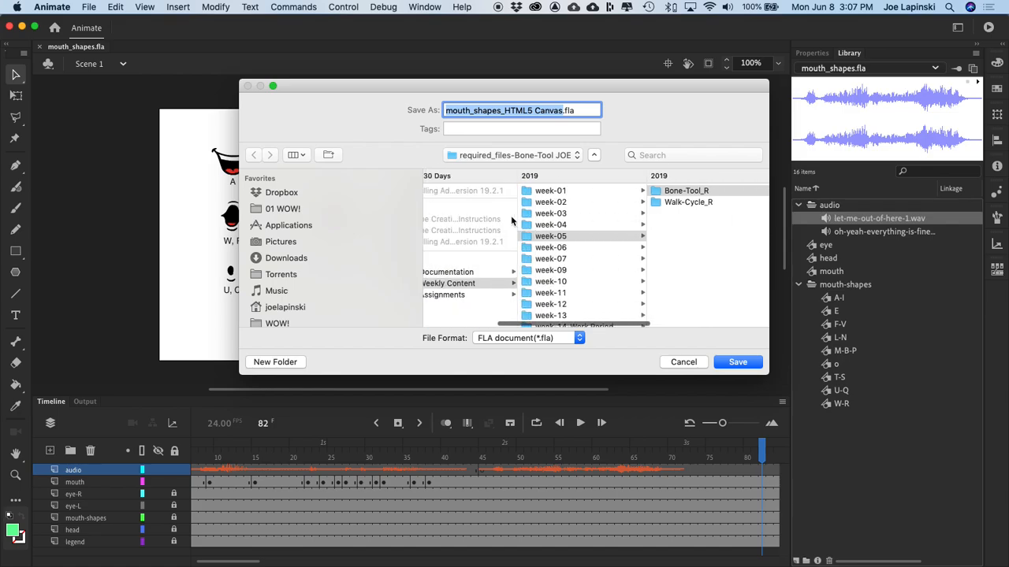
{"action": "left_click", "coordinate": [551, 247]}
{"action": "left_click", "coordinate": [667, 194]}
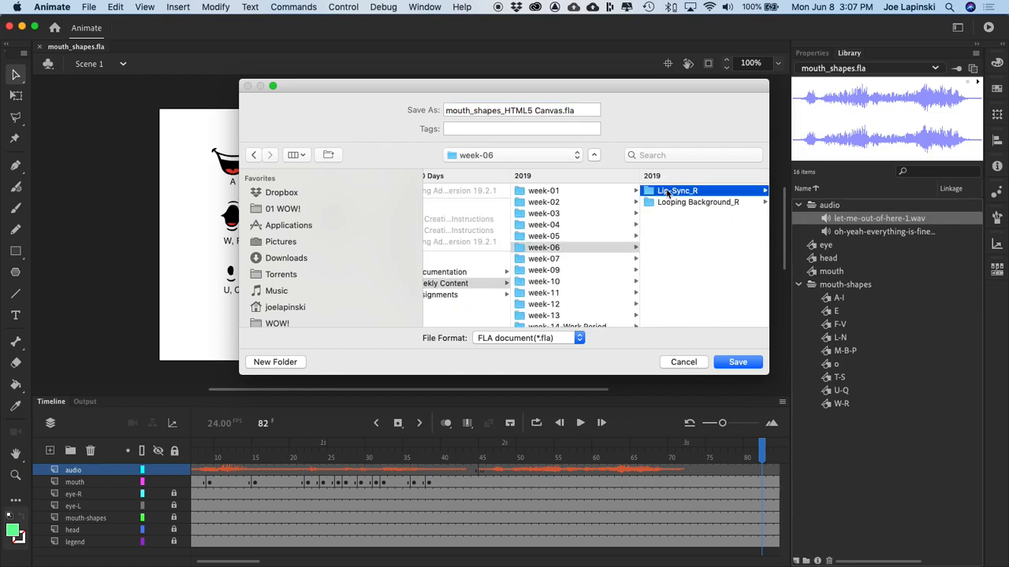
{"action": "left_click", "coordinate": [699, 202]}
{"action": "left_click", "coordinate": [711, 203]}
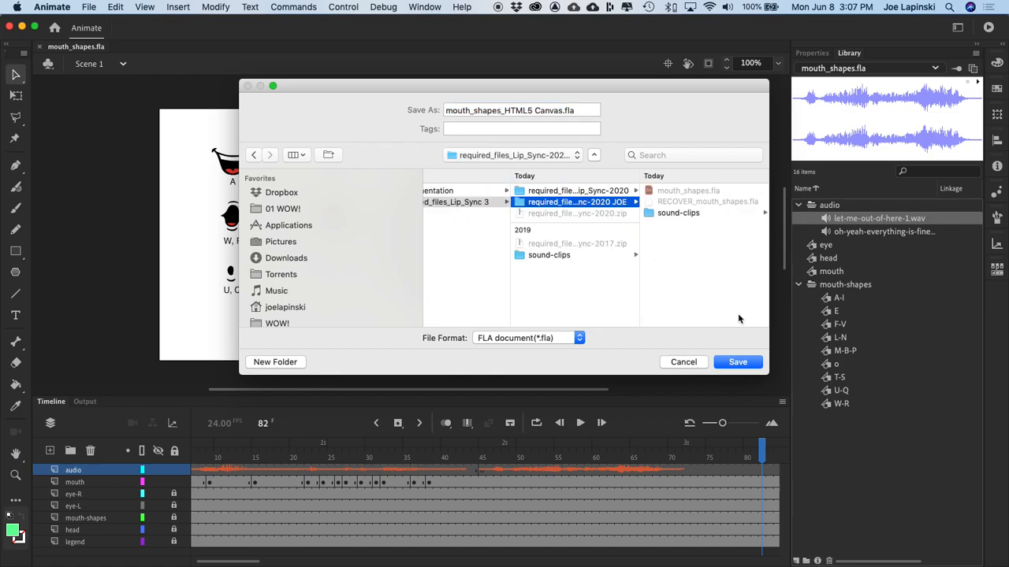
{"action": "left_click", "coordinate": [738, 362]}
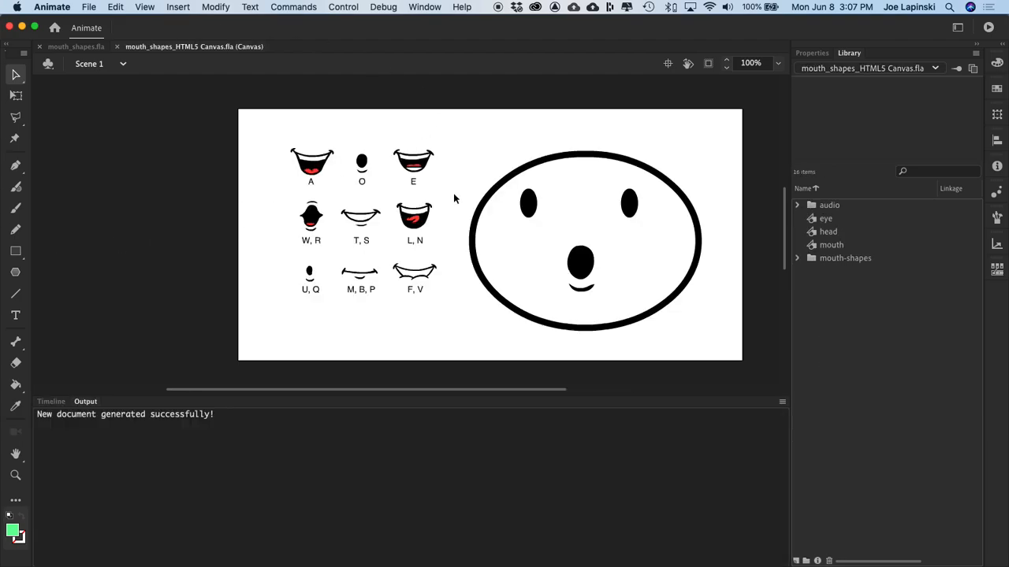
Step: Test the canvas document in the browser, copy its local preview address and open it in a new Chrome tab
{"action": "key", "text": "super+Return"}
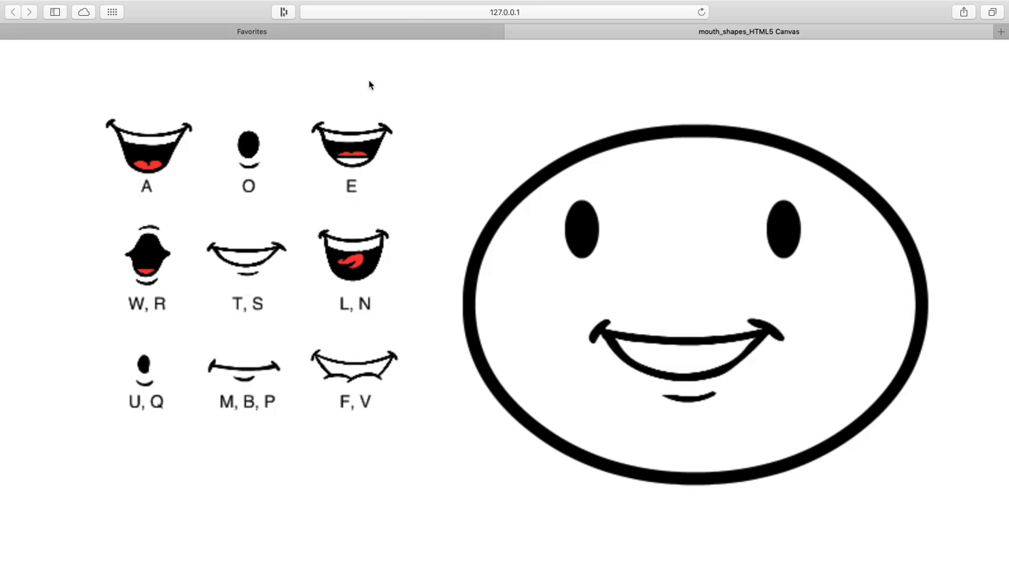
{"action": "left_click", "coordinate": [573, 13]}
{"action": "key", "text": "super+c"}
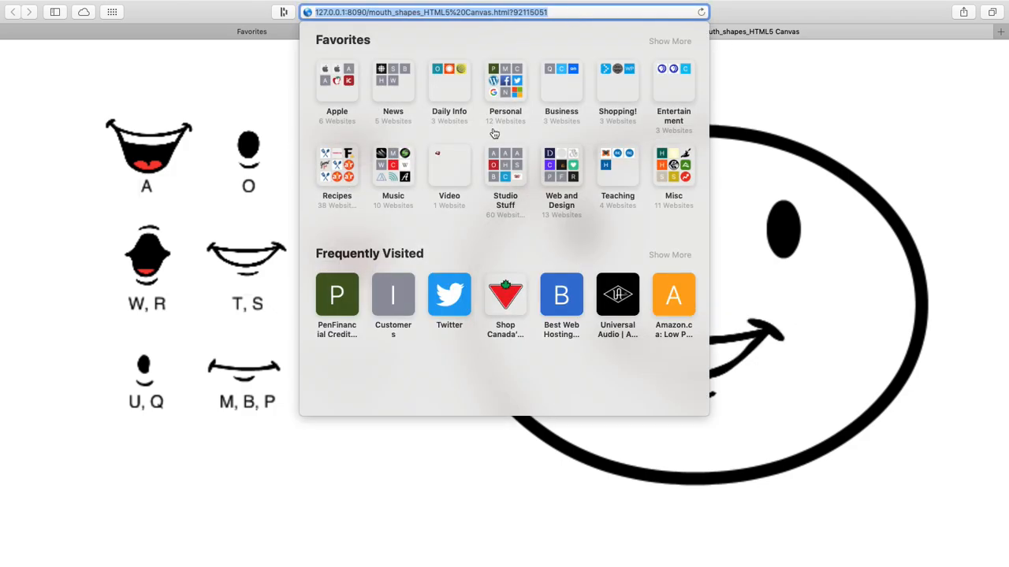
{"action": "key", "text": "super+Tab"}
{"action": "left_click", "coordinate": [473, 16]}
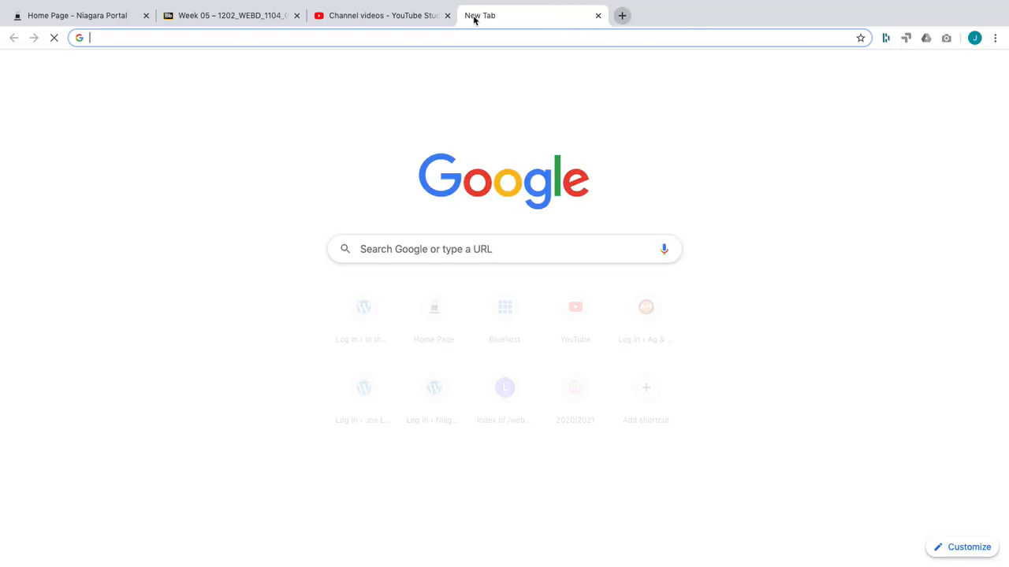
{"action": "key", "text": "super+v"}
{"action": "key", "text": "Return"}
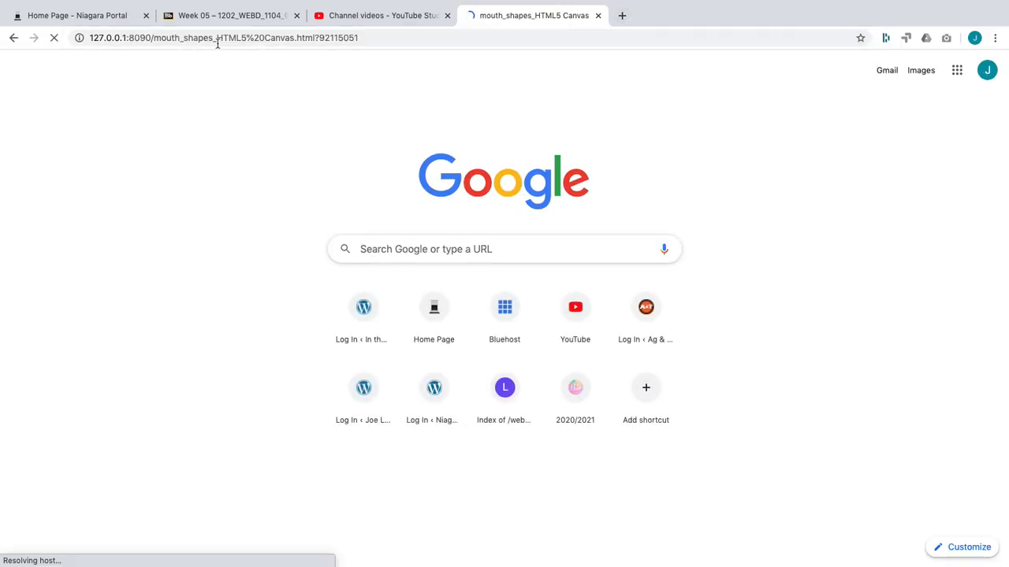